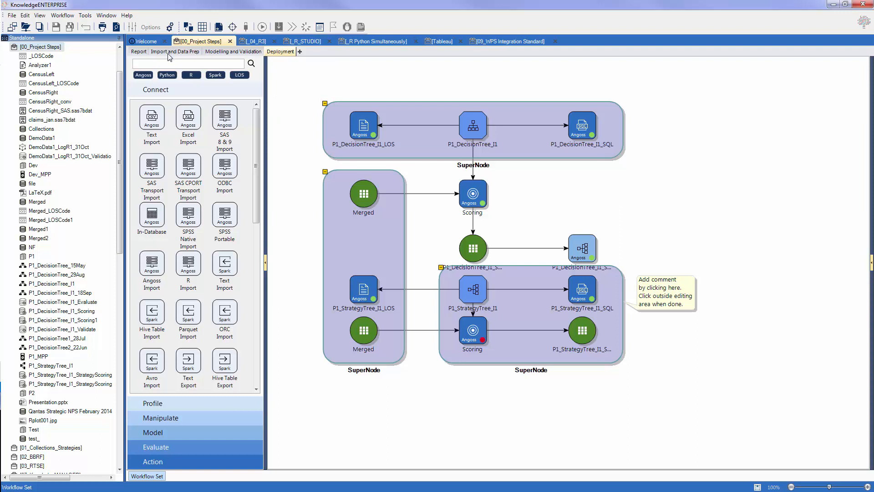
Review the Import and Data Prep and the Modelling and Validation workflows of the 00_Project Steps project
{"action": "left_click", "coordinate": [184, 53]}
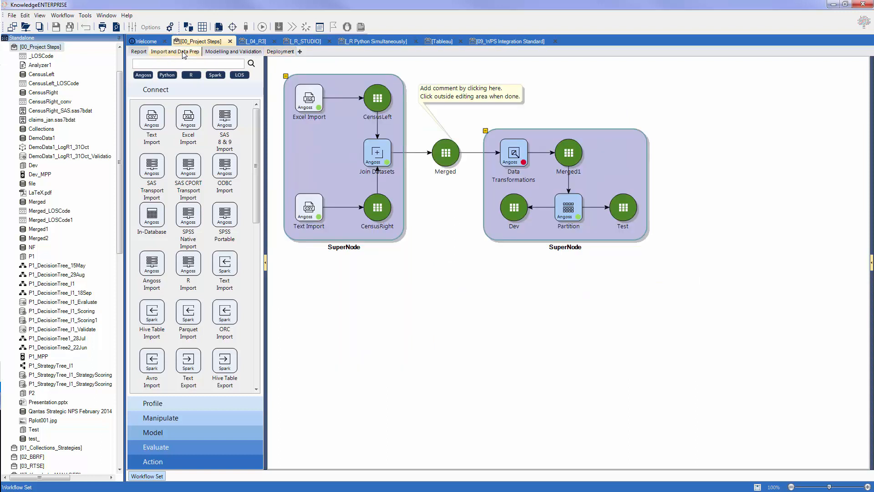
{"action": "left_click", "coordinate": [228, 52]}
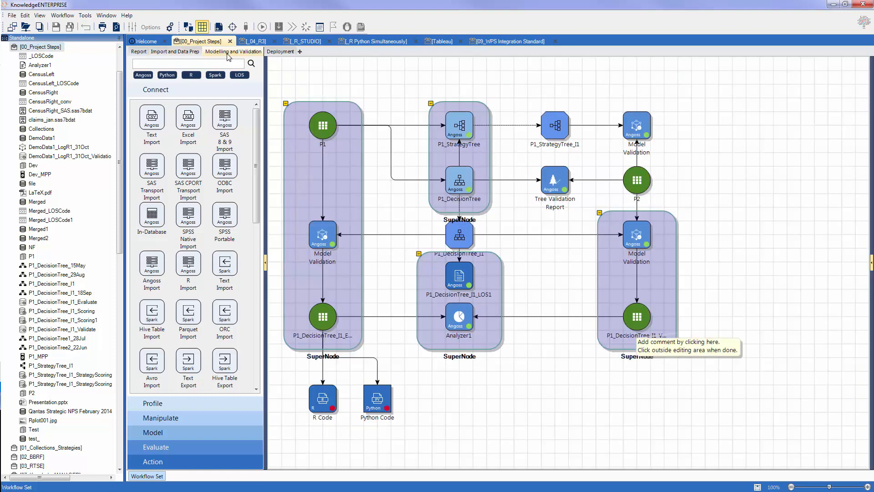
{"action": "left_click", "coordinate": [190, 52]}
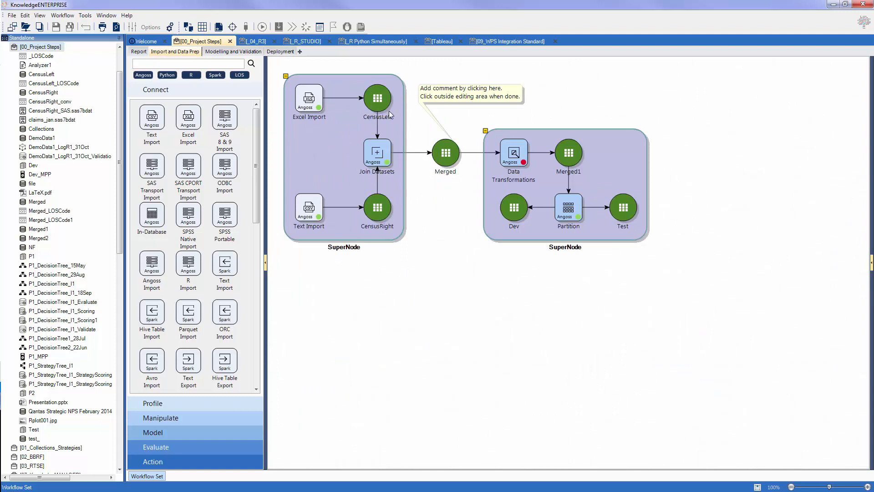
Place the CensusLeft dataset as a node in the empty canvas area below the first SuperNode, and remove it again
{"action": "right_click", "coordinate": [49, 94]}
{"action": "right_click", "coordinate": [45, 76]}
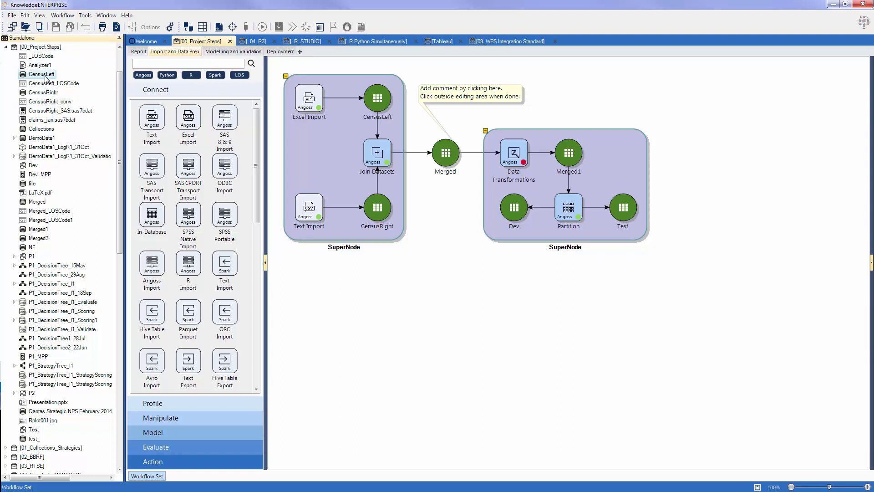
{"action": "left_click", "coordinate": [87, 130]}
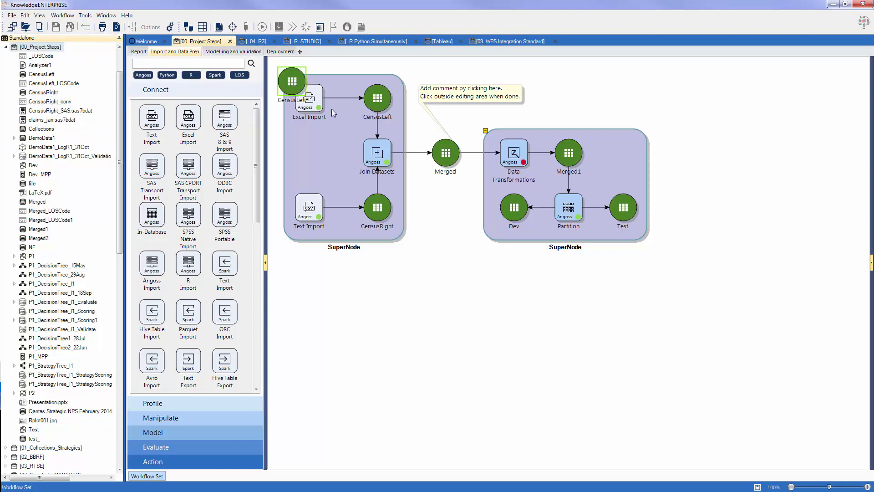
{"action": "left_click_drag", "start_coordinate": [290, 75], "coordinate": [387, 297]}
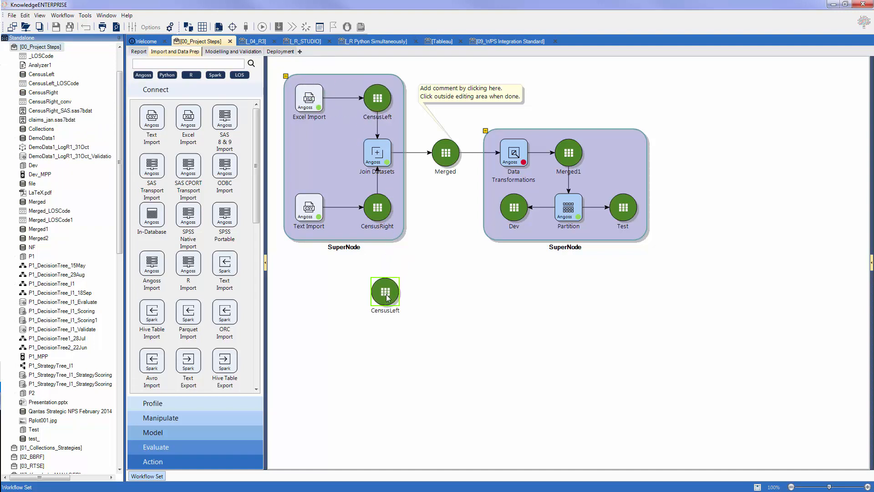
{"action": "key", "text": "Delete"}
{"action": "left_click", "coordinate": [481, 272]}
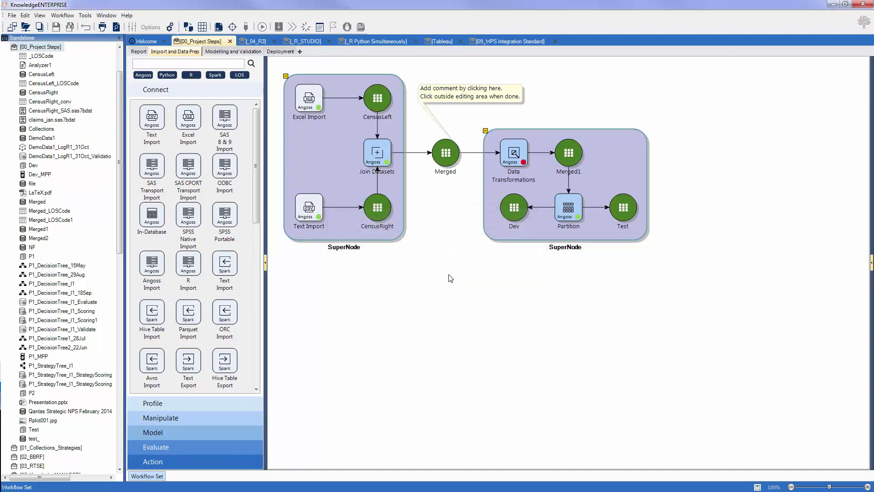
In the Modelling and Validation workflow, move the comment note below the SuperNode it is attached to
{"action": "left_click", "coordinate": [225, 52]}
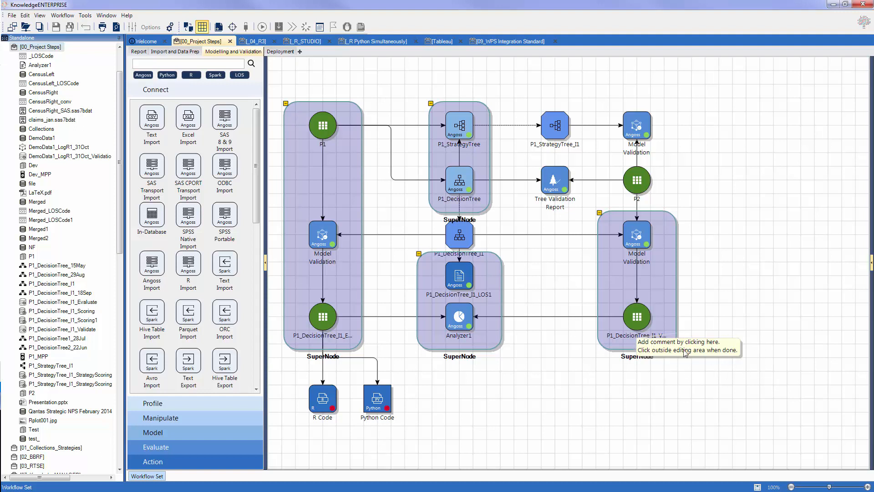
{"action": "left_click_drag", "start_coordinate": [685, 350], "coordinate": [659, 384]}
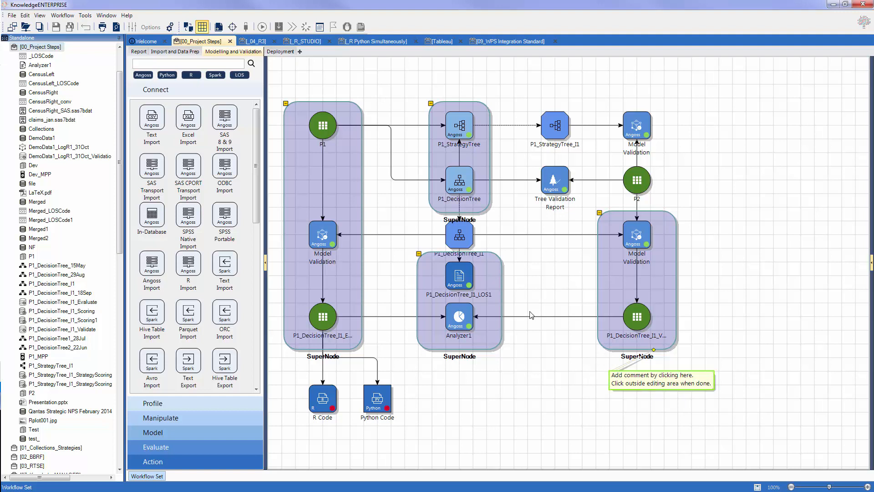
Create a new project, accepting the suggested project name
{"action": "left_click", "coordinate": [12, 16]}
{"action": "left_click", "coordinate": [40, 58]}
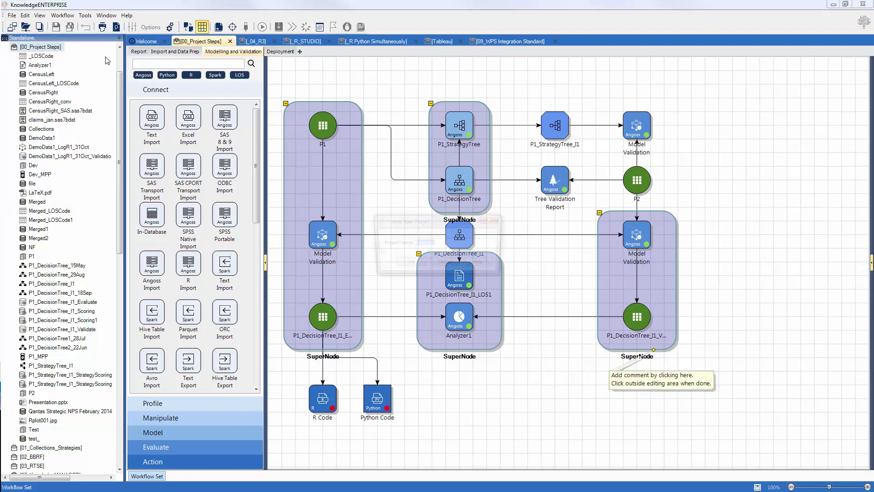
{"action": "left_click", "coordinate": [409, 264]}
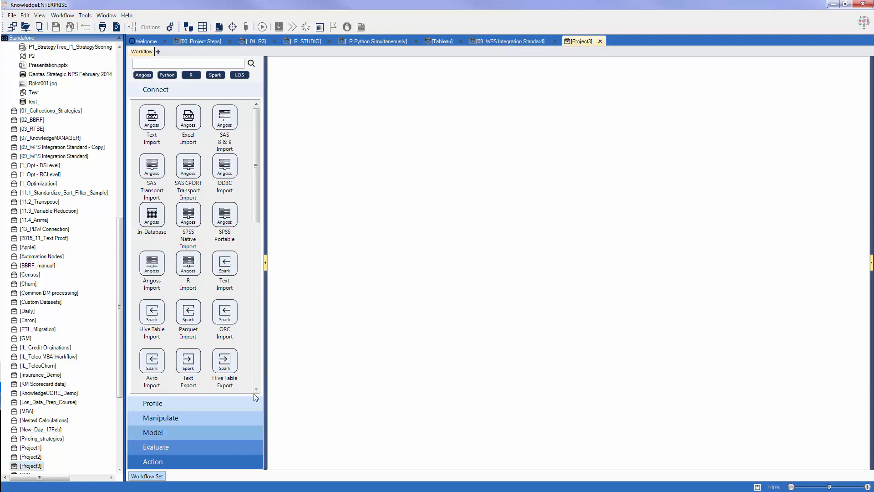
Examine the nodes offered in the Profile, Manipulate, Model, Evaluate and Action categories of the node palette
{"action": "left_click", "coordinate": [248, 404]}
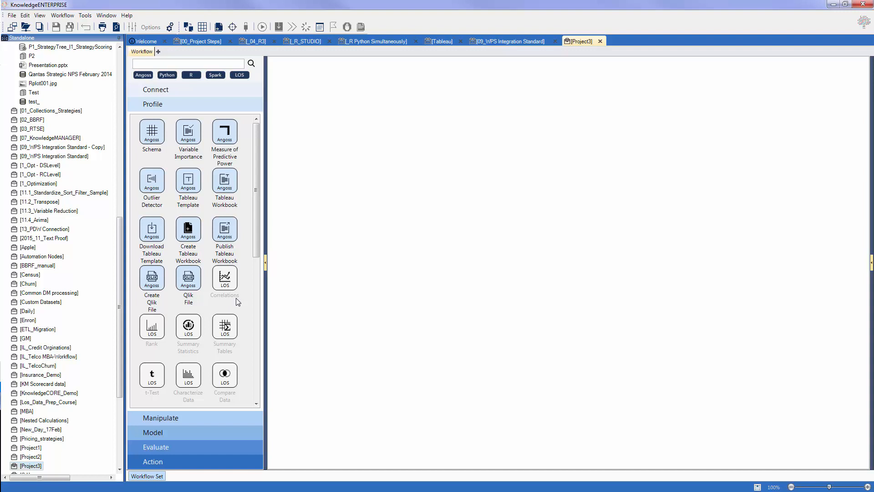
{"action": "left_click", "coordinate": [243, 421]}
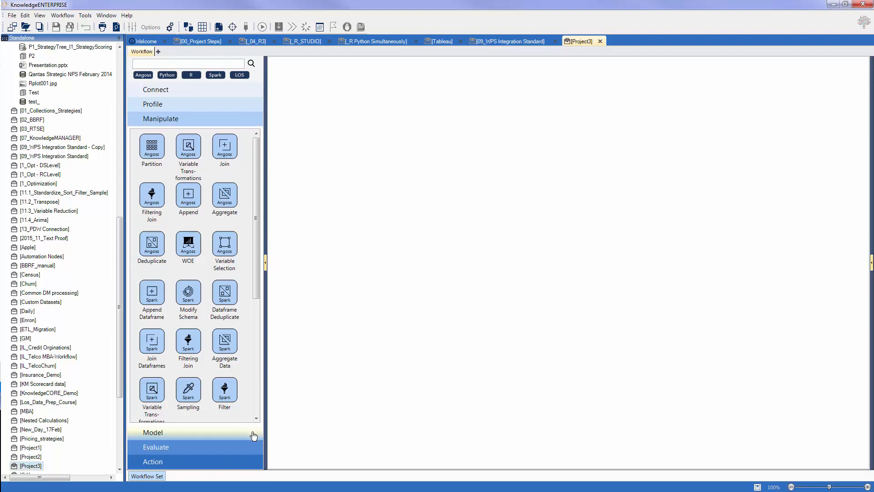
{"action": "left_click", "coordinate": [254, 436]}
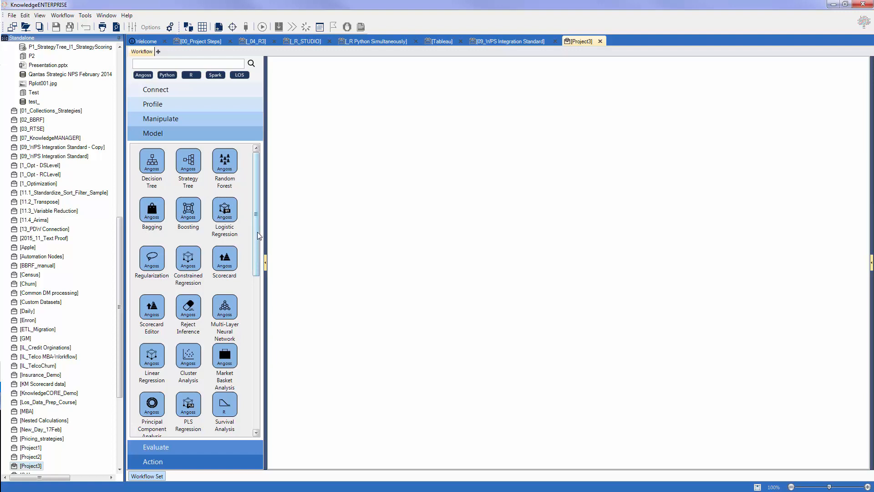
{"action": "left_click_drag", "start_coordinate": [258, 237], "coordinate": [256, 269]}
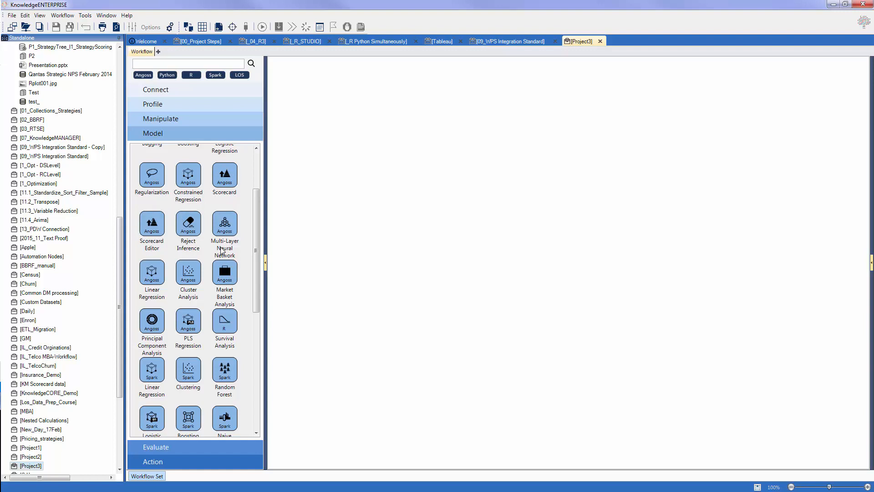
{"action": "left_click_drag", "start_coordinate": [256, 258], "coordinate": [257, 264]}
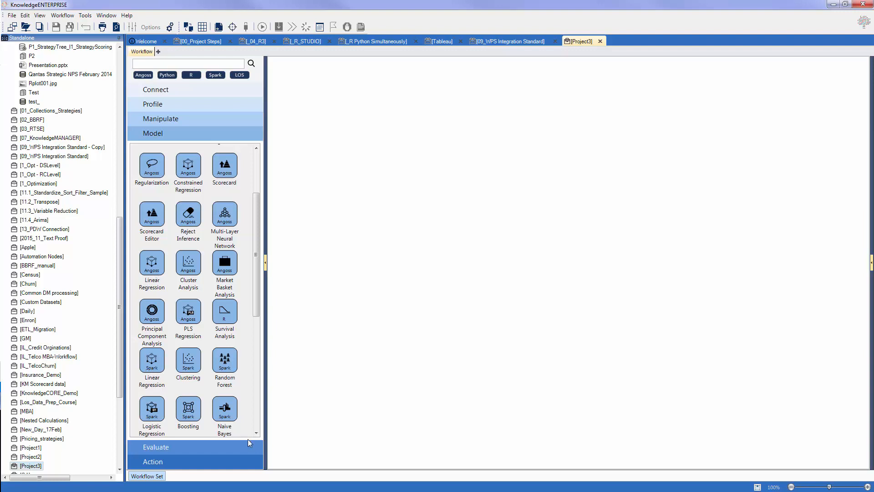
{"action": "left_click", "coordinate": [247, 451]}
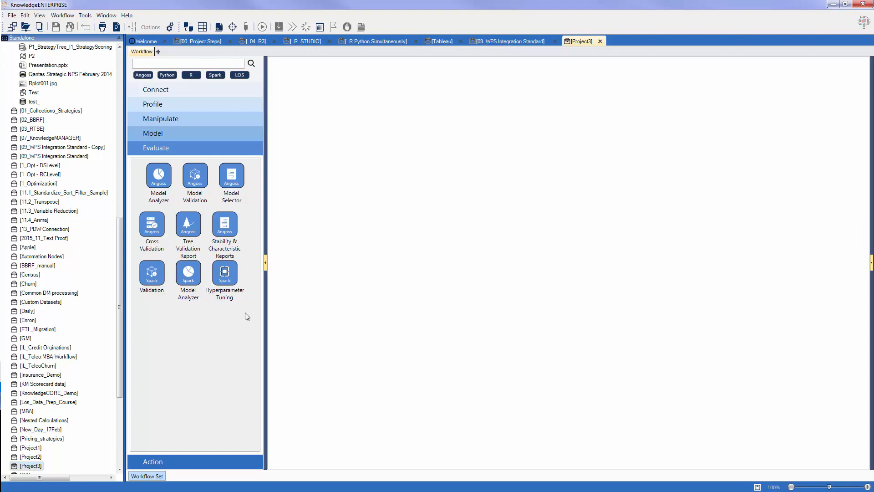
{"action": "left_click", "coordinate": [199, 461]}
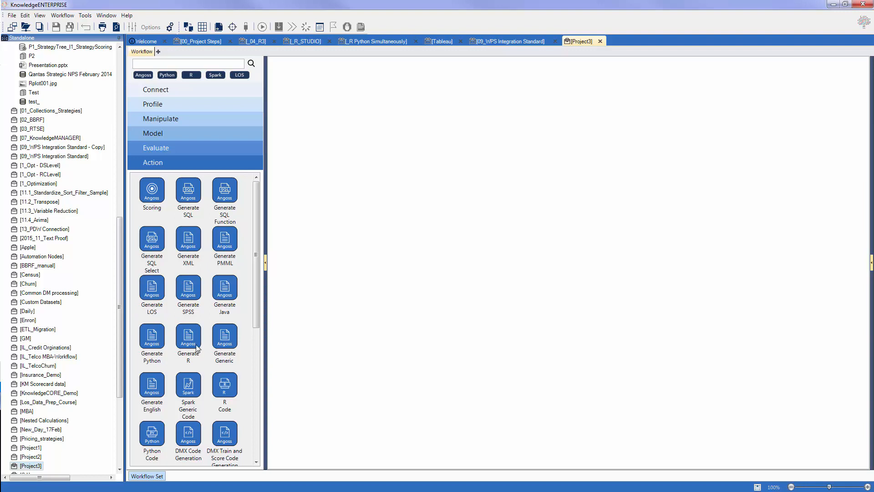
{"action": "left_click_drag", "start_coordinate": [253, 282], "coordinate": [253, 403]}
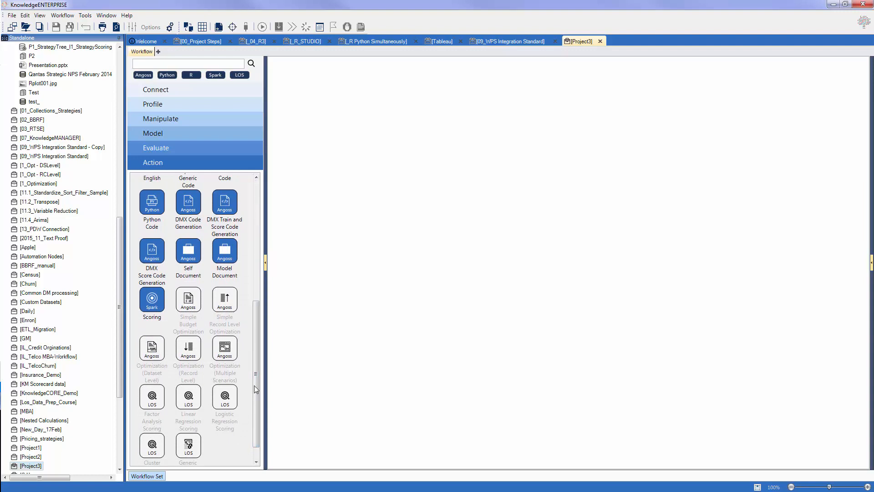
{"action": "left_click_drag", "start_coordinate": [257, 385], "coordinate": [257, 268]}
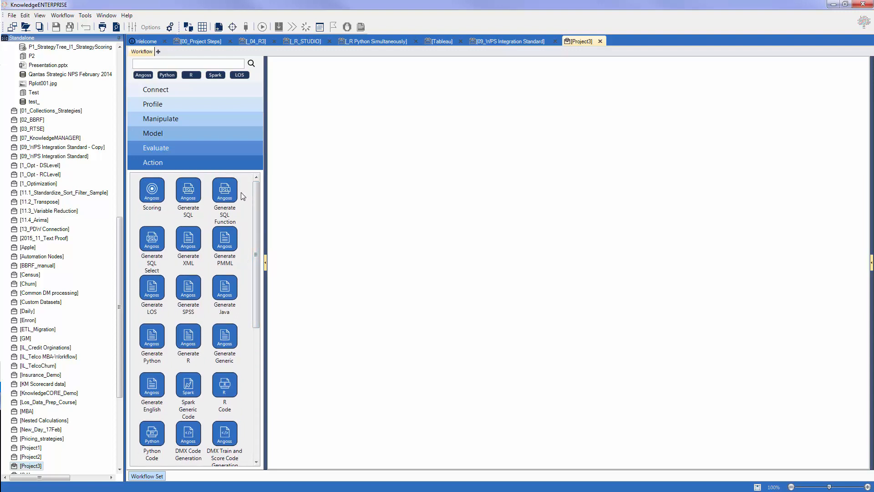
Filter the node palette to Angoss nodes only and examine the Model and Connect categories
{"action": "left_click", "coordinate": [175, 136]}
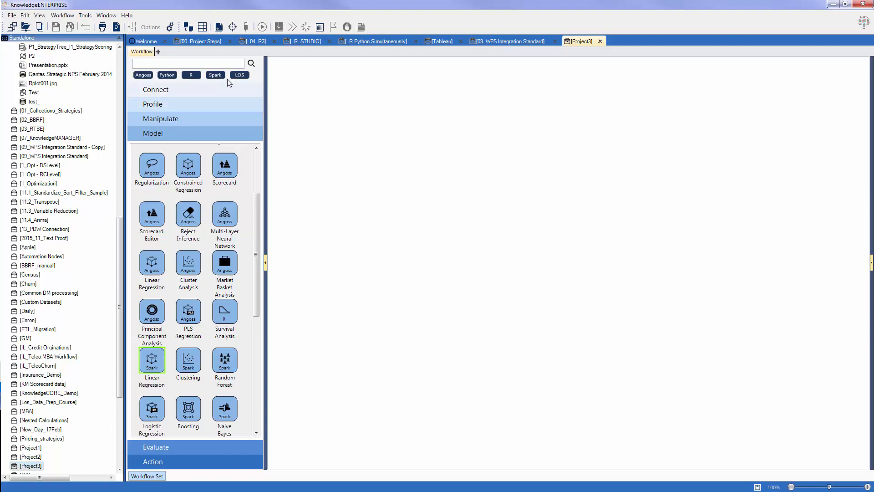
{"action": "left_click", "coordinate": [143, 75]}
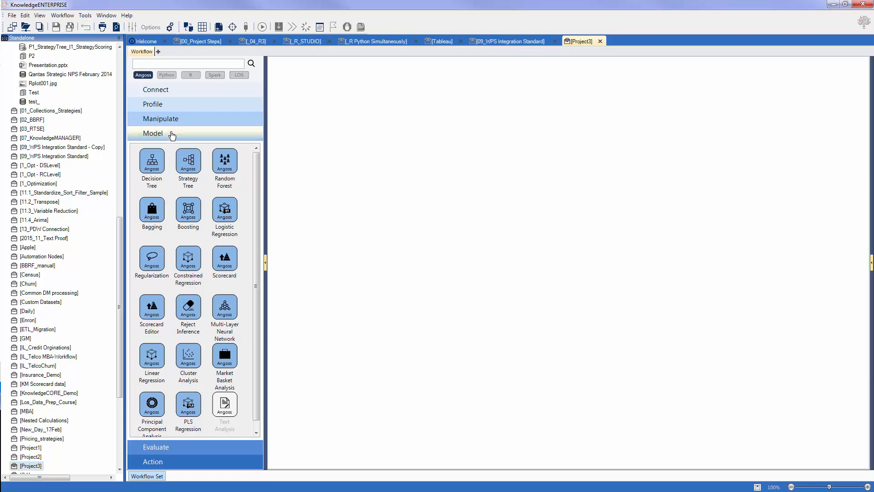
{"action": "left_click", "coordinate": [173, 92]}
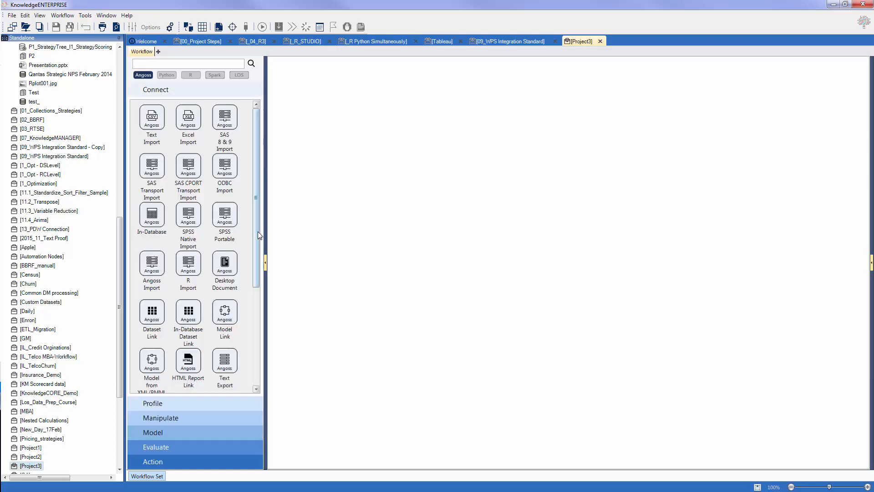
{"action": "left_click_drag", "start_coordinate": [258, 231], "coordinate": [255, 195]}
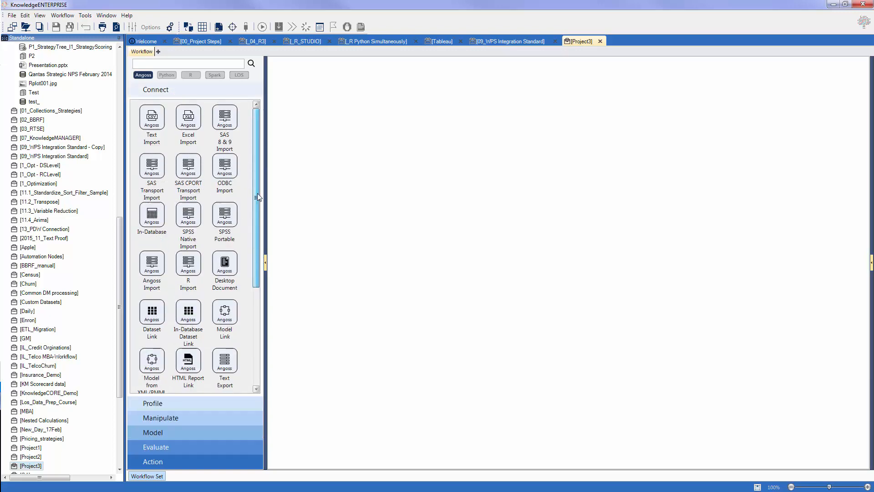
Switch the palette filter from Angoss to Python and R nodes, check the Model category, and restore all node types
{"action": "left_click", "coordinate": [172, 77]}
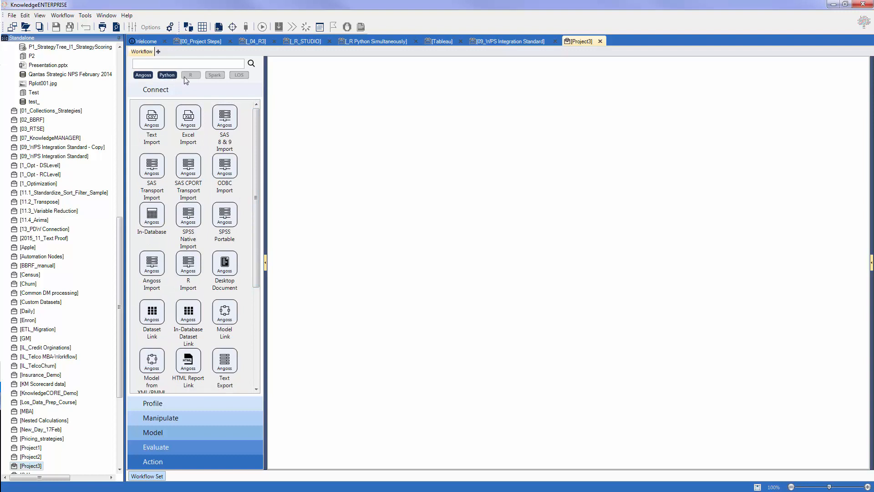
{"action": "left_click", "coordinate": [191, 75]}
{"action": "left_click", "coordinate": [142, 76]}
{"action": "left_click", "coordinate": [183, 94]}
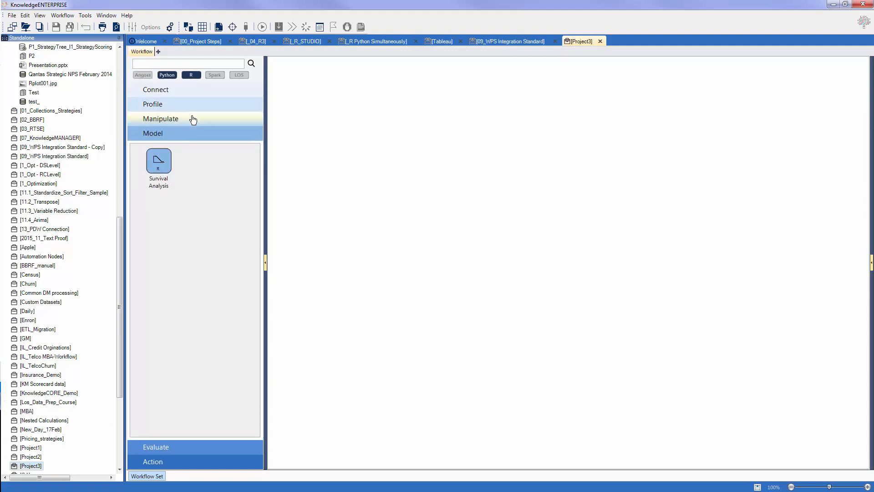
{"action": "left_click", "coordinate": [192, 76]}
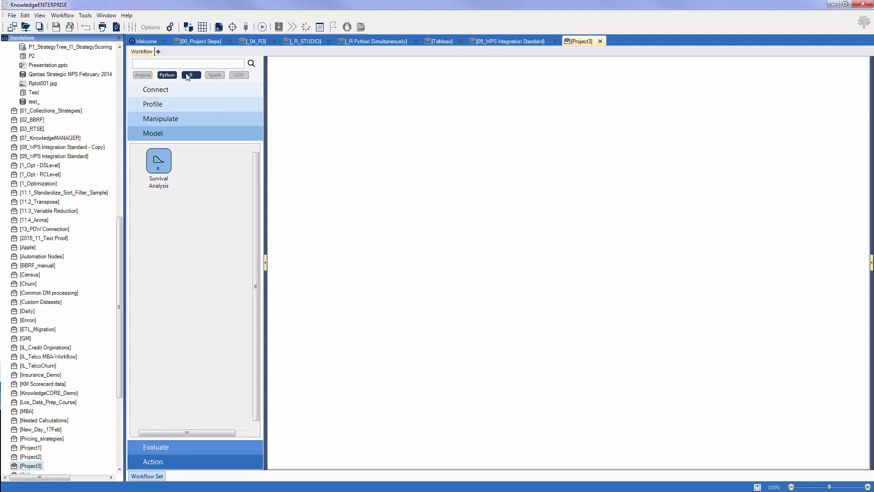
Search the node palette for "linear" and dismiss the suggestions without choosing a node
{"action": "left_click", "coordinate": [177, 64]}
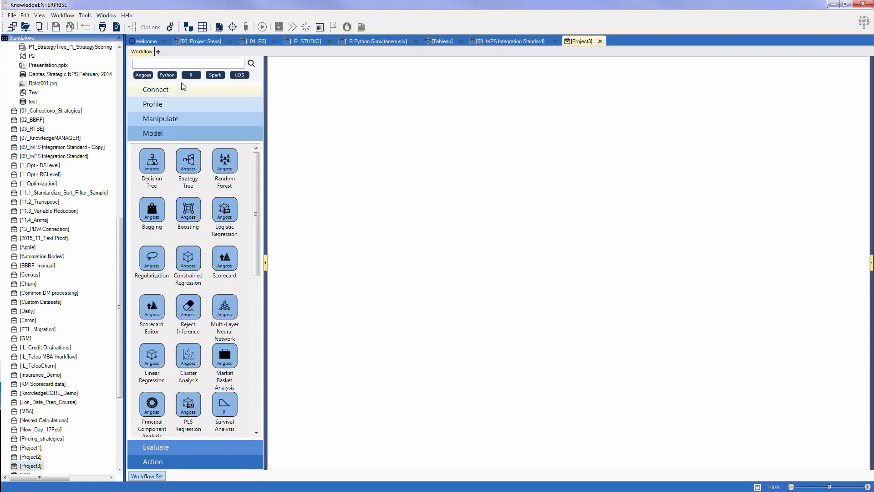
{"action": "type", "text": "linear"}
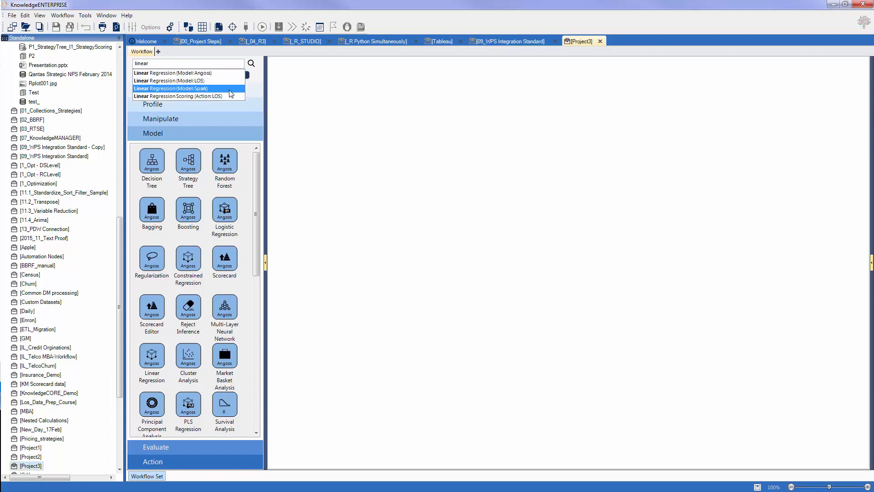
{"action": "left_click", "coordinate": [279, 117]}
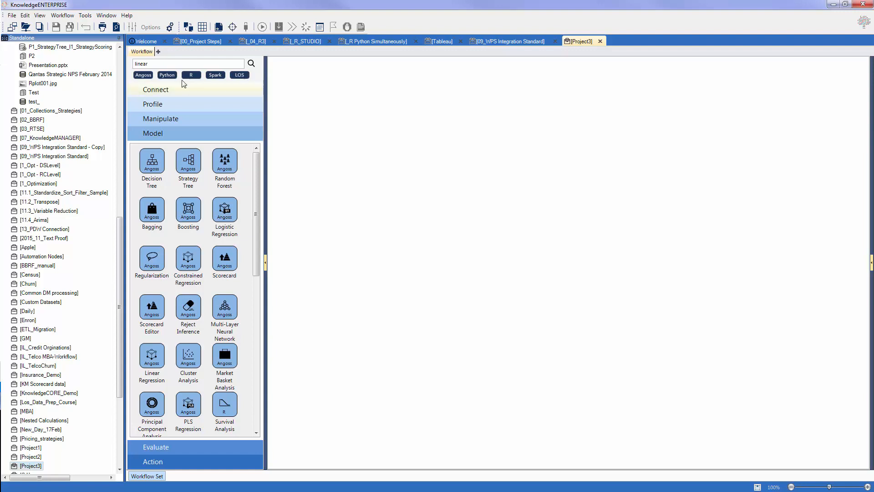
{"action": "left_click_drag", "start_coordinate": [122, 238], "coordinate": [128, 69]}
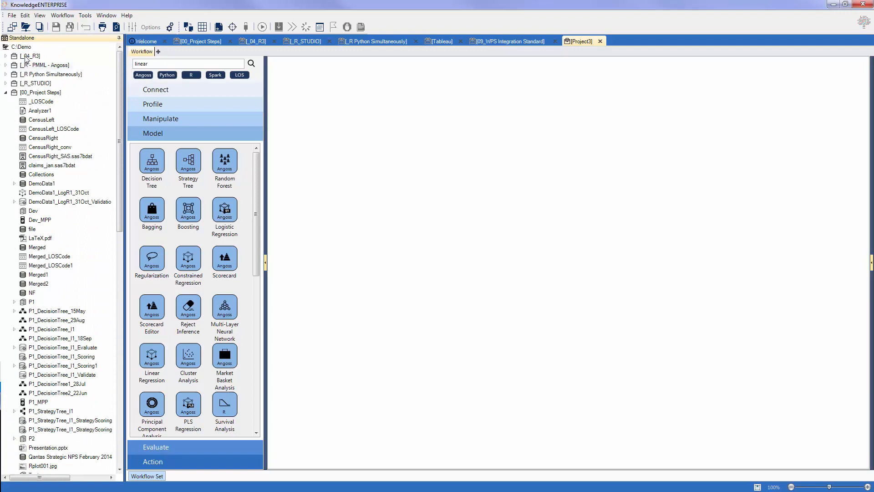
{"action": "left_click", "coordinate": [11, 16]}
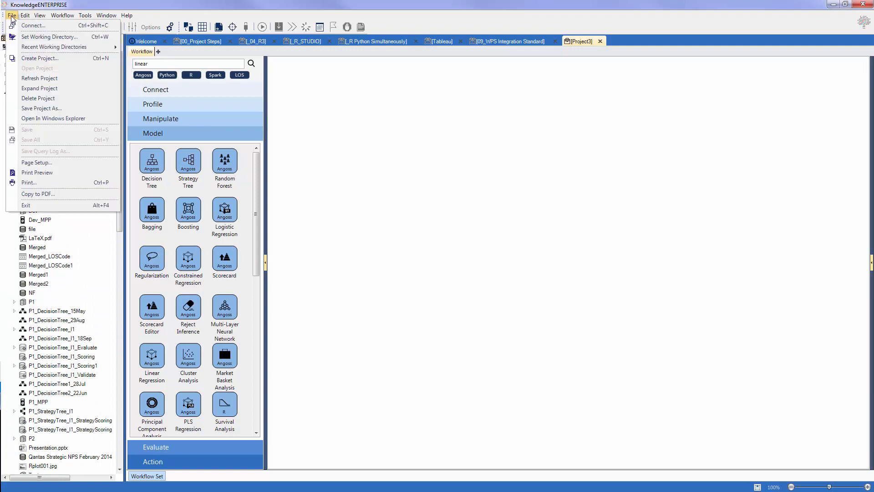
{"action": "left_click", "coordinate": [44, 60]}
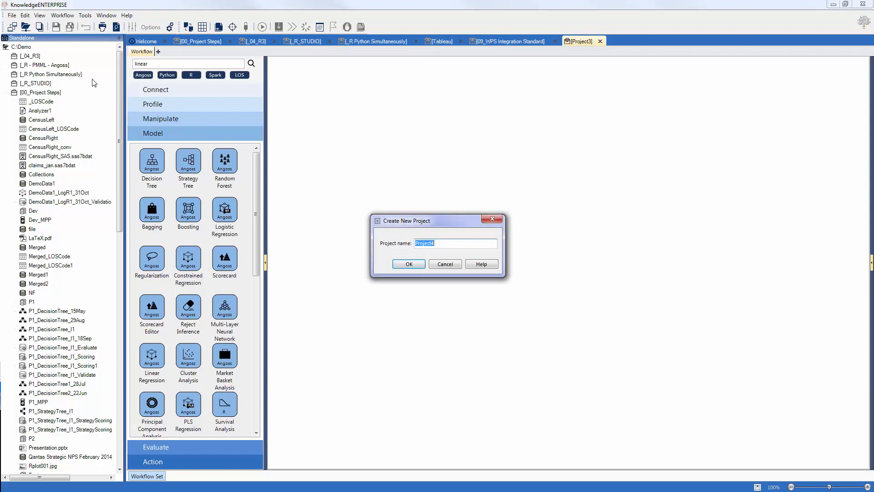
{"action": "left_click", "coordinate": [492, 219]}
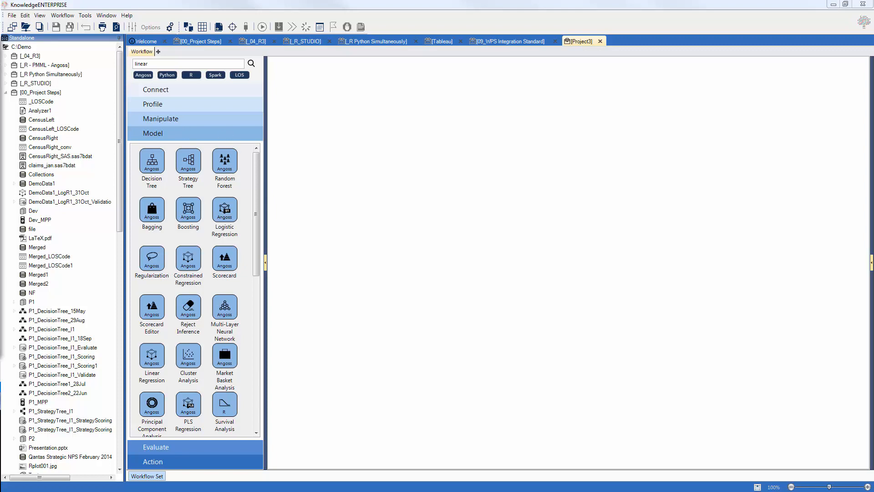
In Windows Explorer, examine the project folders stored in C:\DEMO, including 07_KnowledgeMANAGER, and minimize the window
{"action": "key", "text": "super+e"}
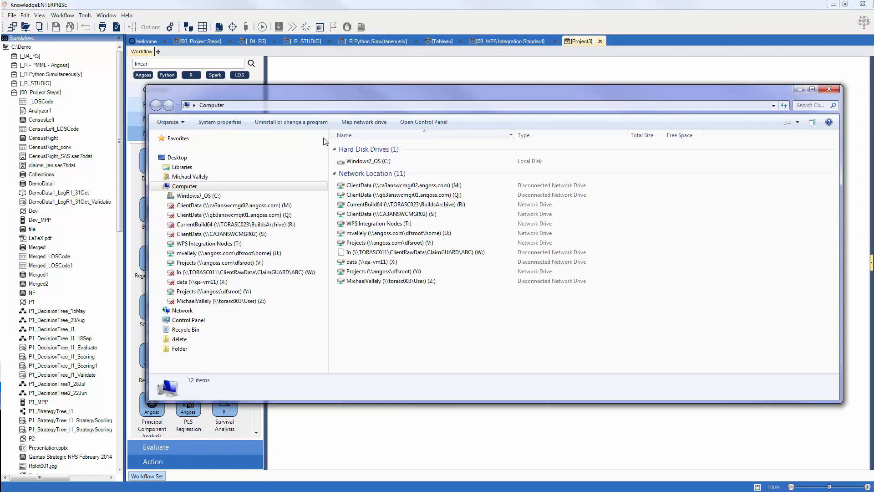
{"action": "left_click", "coordinate": [198, 195]}
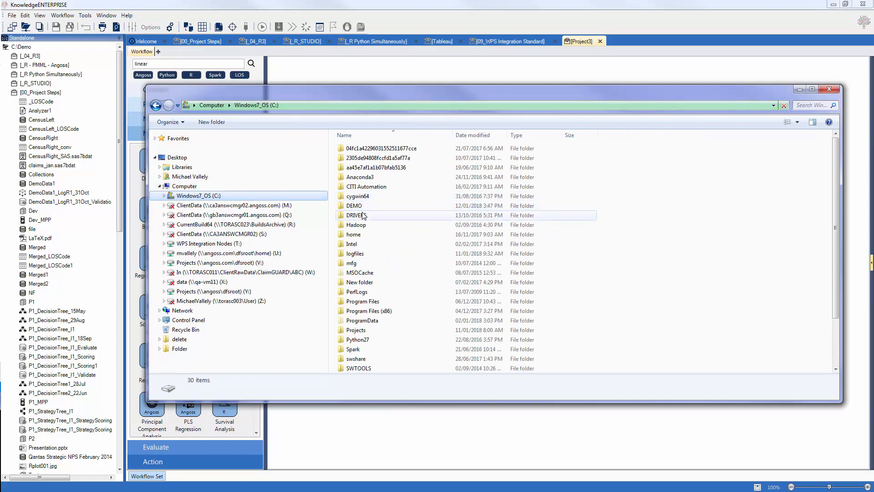
{"action": "double_click", "coordinate": [354, 206]}
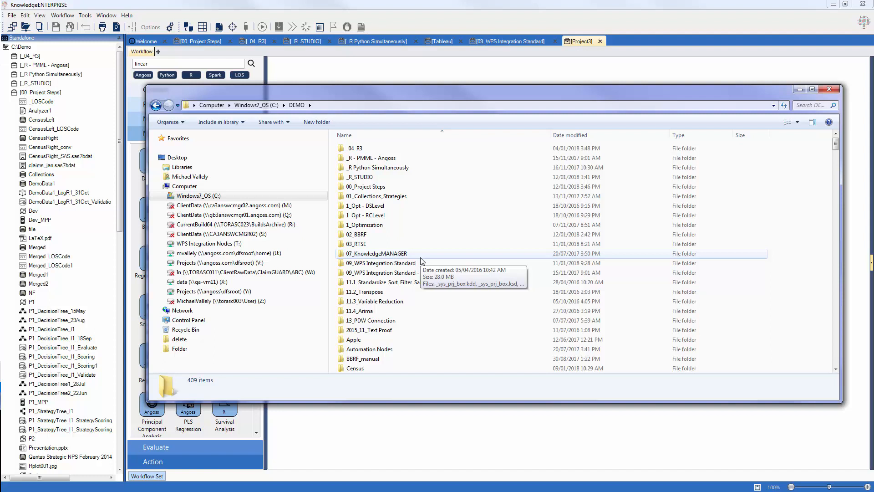
{"action": "left_click", "coordinate": [409, 257]}
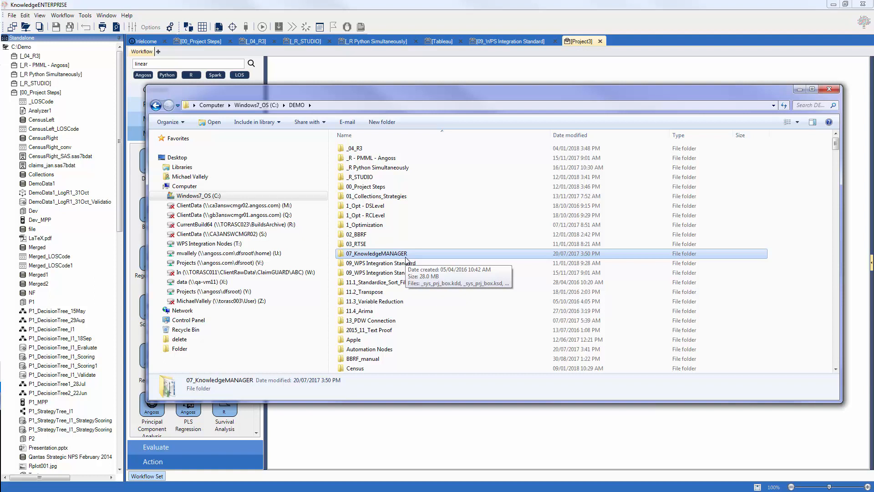
{"action": "left_click", "coordinate": [800, 89]}
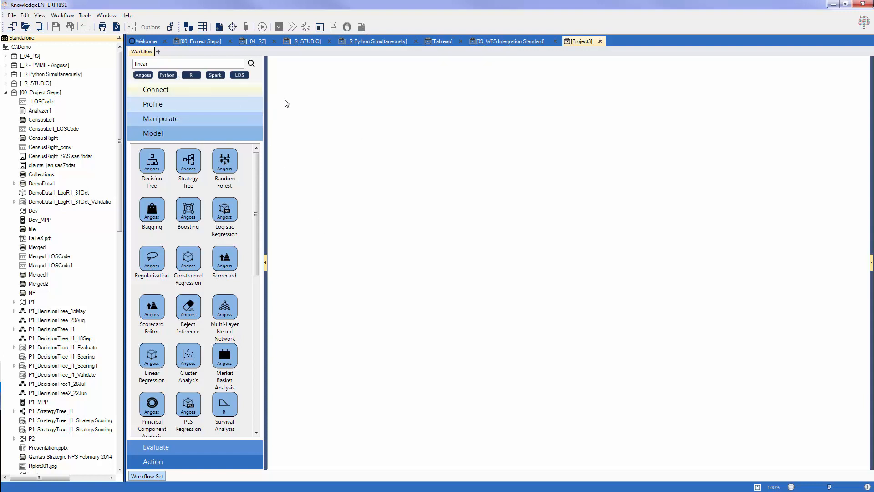
Add a new workflow named "Report" to Project3
{"action": "left_click", "coordinate": [158, 51]}
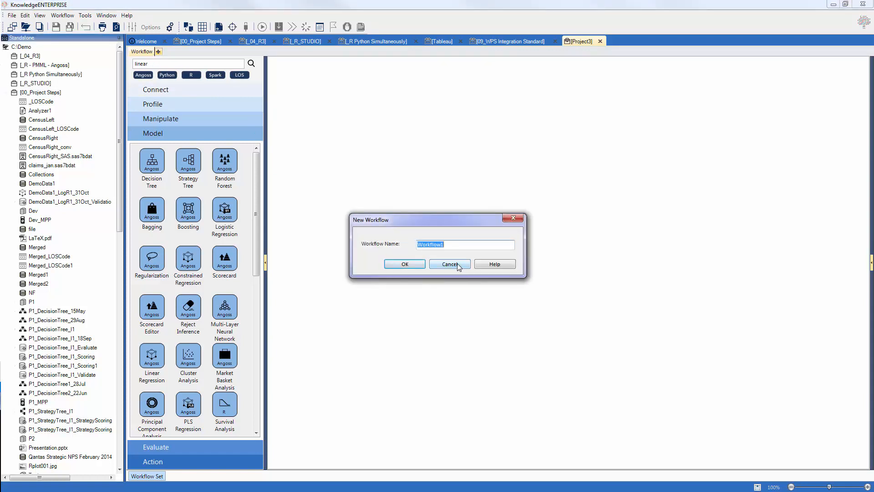
{"action": "type", "text": "Report"}
{"action": "key", "text": "Return"}
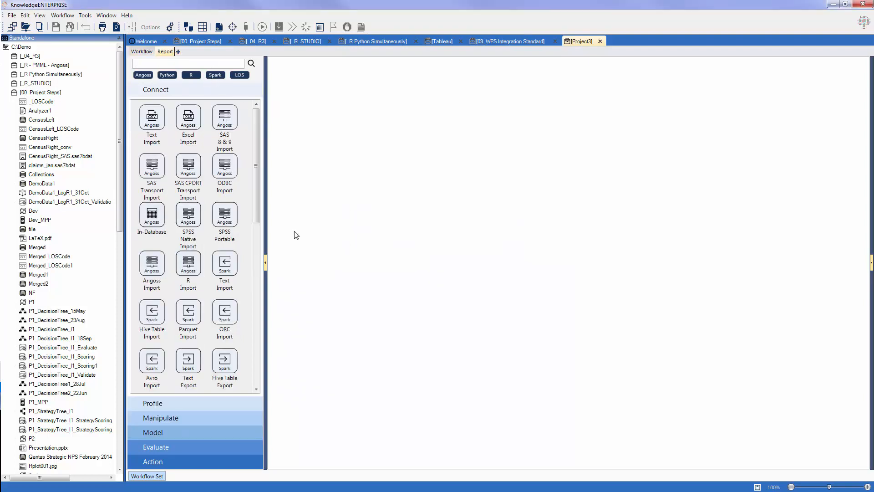
Find the Desktop Document node by searching the palette for "desk" and place it in the upper-left area of the Report workflow canvas
{"action": "type", "text": "deskgto"}
{"action": "key", "text": "BackSpace"}
{"action": "key", "text": "BackSpace"}
{"action": "key", "text": "BackSpace"}
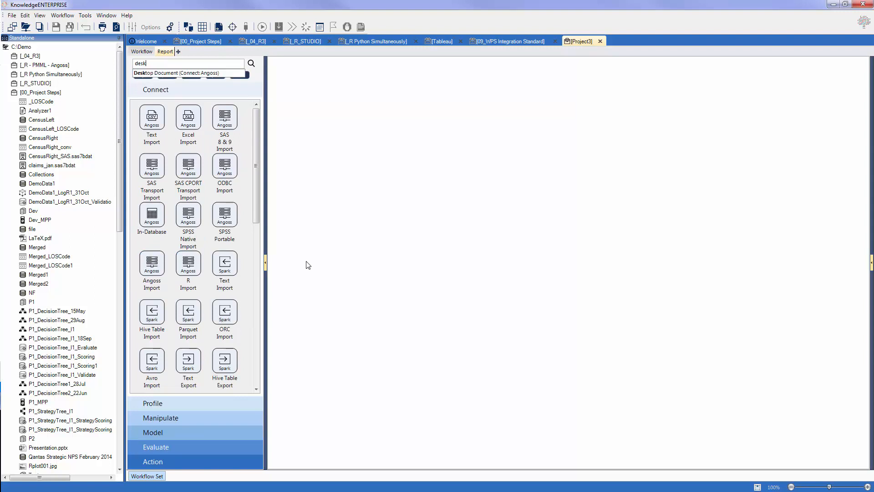
{"action": "key", "text": "Return"}
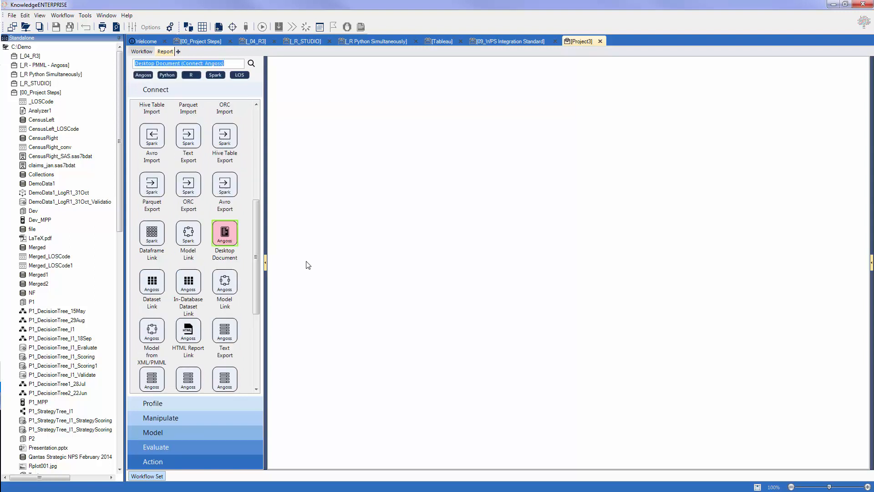
{"action": "left_click_drag", "start_coordinate": [220, 248], "coordinate": [312, 104]}
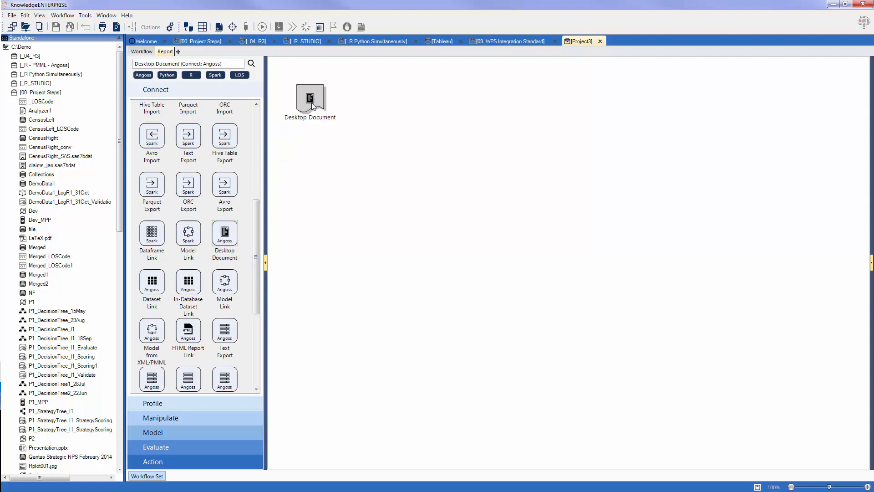
Link the Desktop Document node to the source file Presentation1.pptx in the desktop's "Folder" directory, accepting the target name Presentation.pptx
{"action": "right_click", "coordinate": [312, 104]}
{"action": "left_click", "coordinate": [349, 155]}
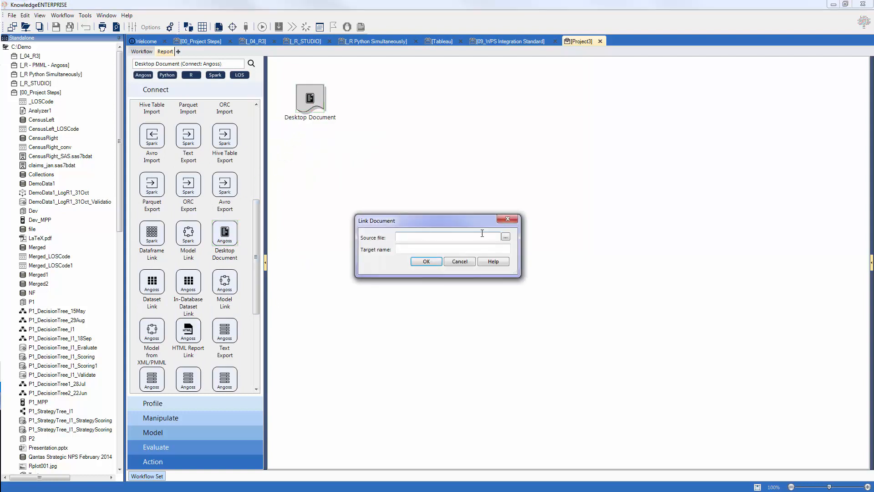
{"action": "left_click", "coordinate": [506, 237]}
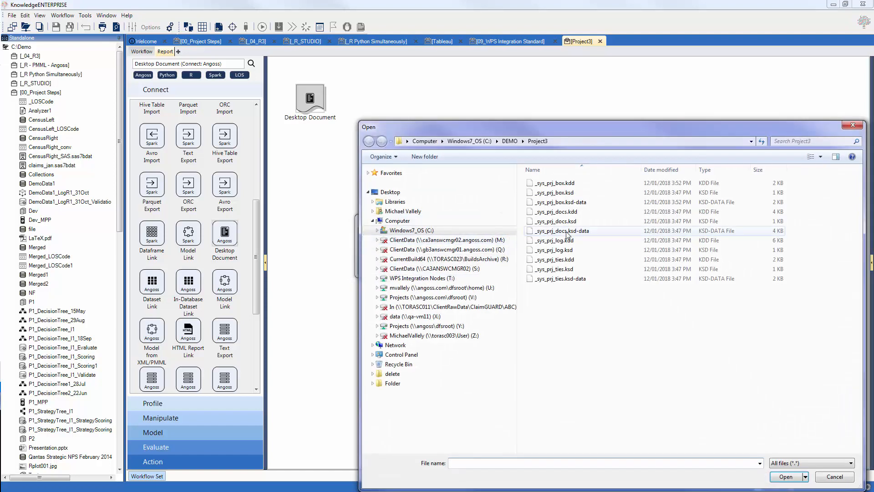
{"action": "left_click", "coordinate": [389, 192]}
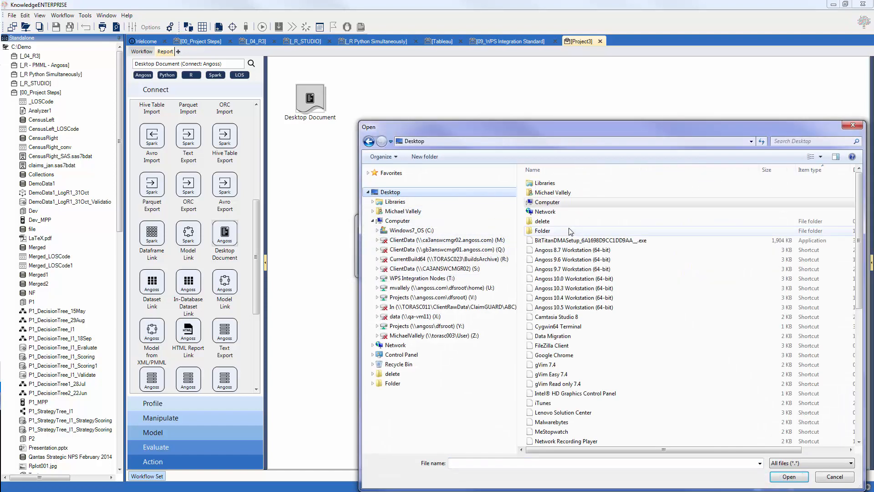
{"action": "double_click", "coordinate": [572, 231]}
{"action": "left_click_drag", "start_coordinate": [547, 128], "coordinate": [502, 58]}
{"action": "scroll", "coordinate": [617, 231], "scroll_direction": "down", "scroll_amount": 20}
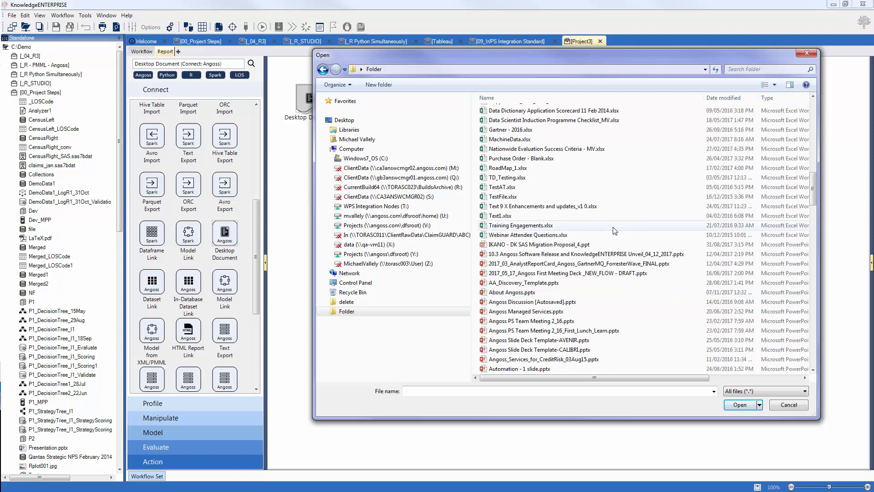
{"action": "scroll", "coordinate": [593, 290], "scroll_direction": "down", "scroll_amount": 10}
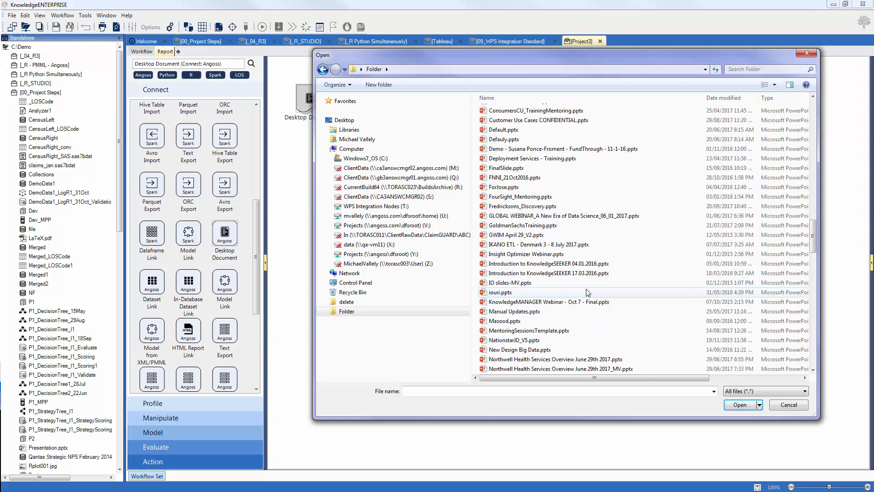
{"action": "scroll", "coordinate": [585, 293], "scroll_direction": "down", "scroll_amount": 3}
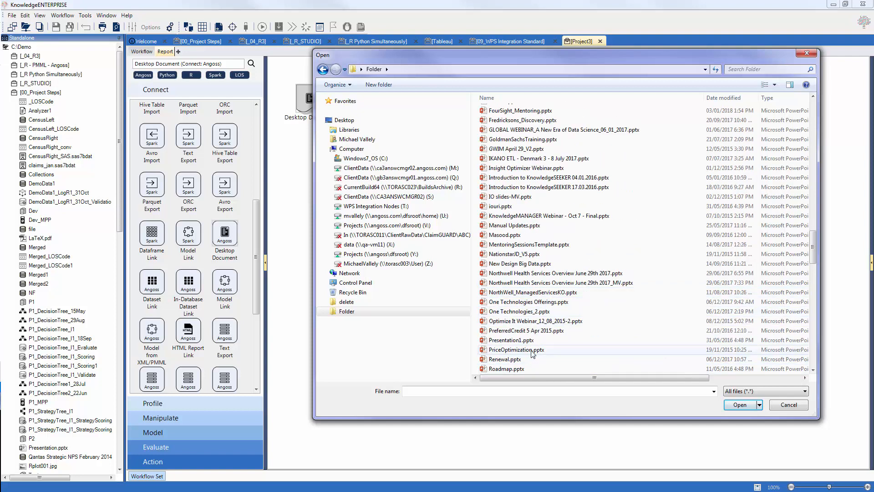
{"action": "left_click", "coordinate": [511, 340]}
{"action": "left_click", "coordinate": [740, 404]}
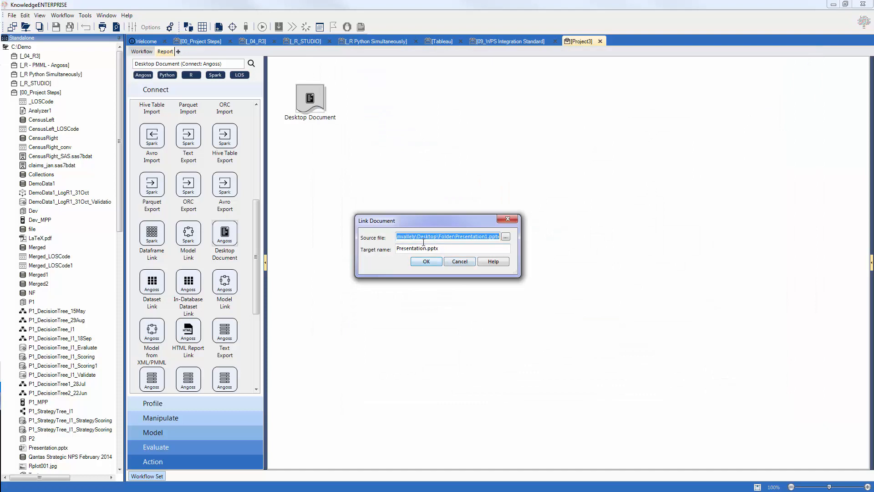
{"action": "left_click", "coordinate": [426, 261]}
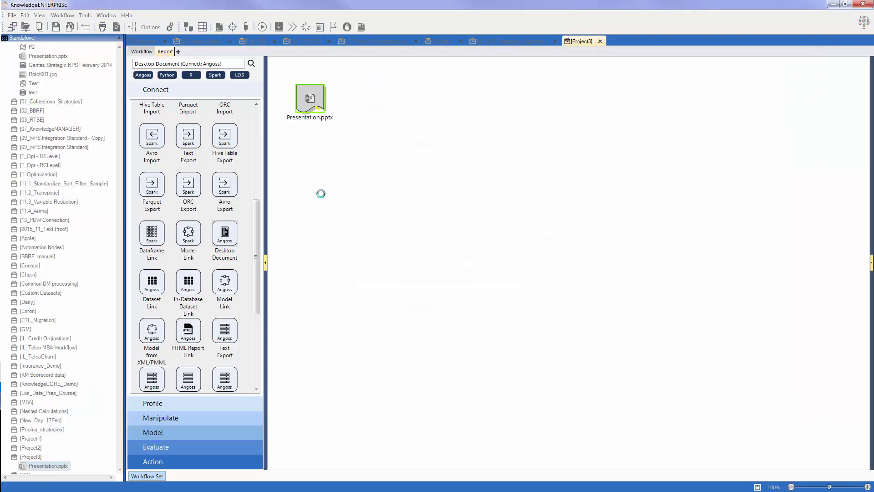
Open the linked Presentation.pptx in PowerPoint, enter the slide title "ppt1", save on closing, and reopen it briefly to check the title
{"action": "double_click", "coordinate": [314, 107]}
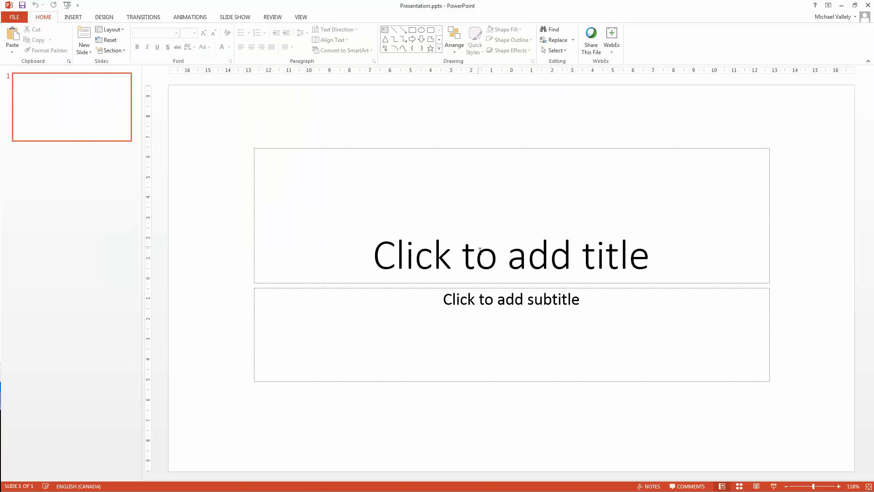
{"action": "left_click", "coordinate": [478, 249]}
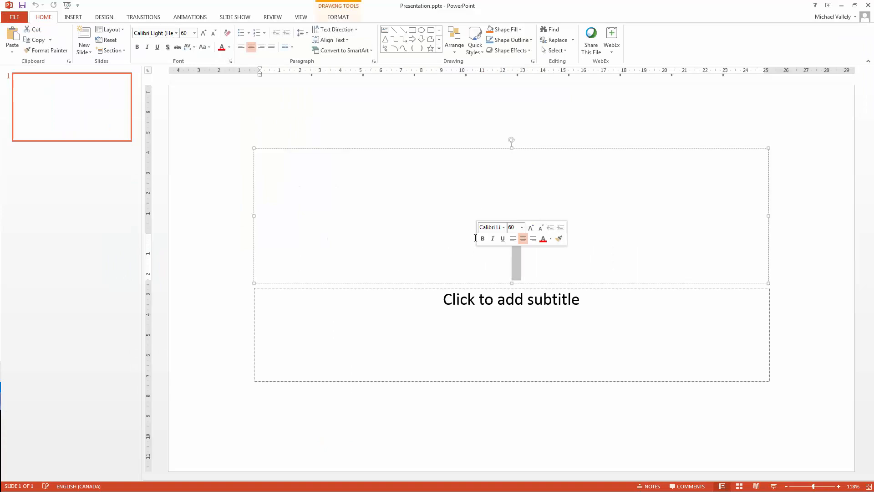
{"action": "type", "text": "ppt1"}
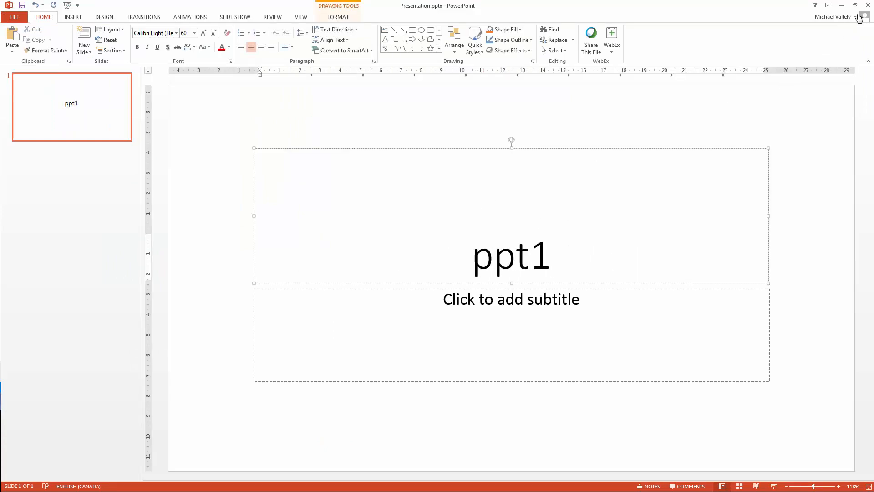
{"action": "left_click", "coordinate": [867, 5]}
{"action": "left_click", "coordinate": [400, 261]}
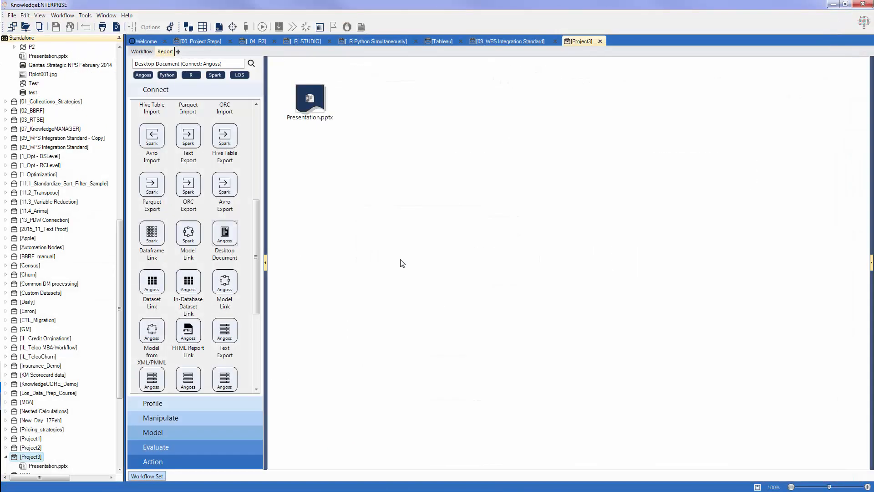
{"action": "double_click", "coordinate": [310, 99]}
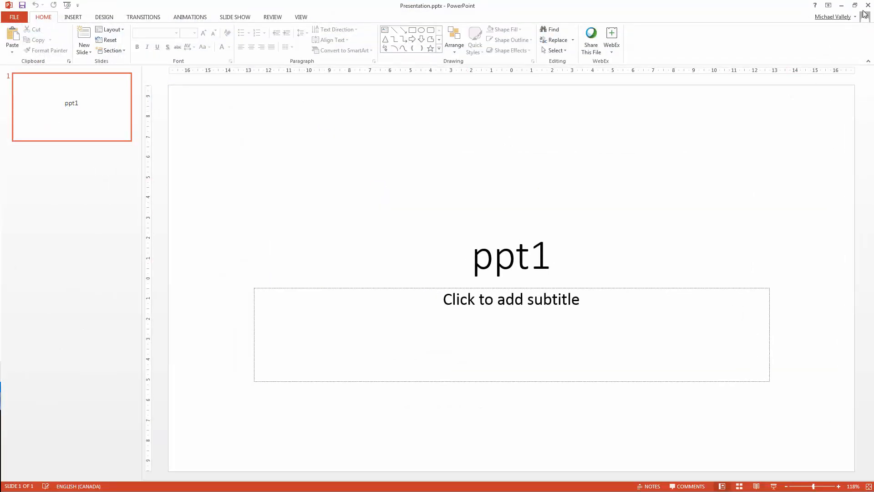
{"action": "left_click", "coordinate": [869, 5]}
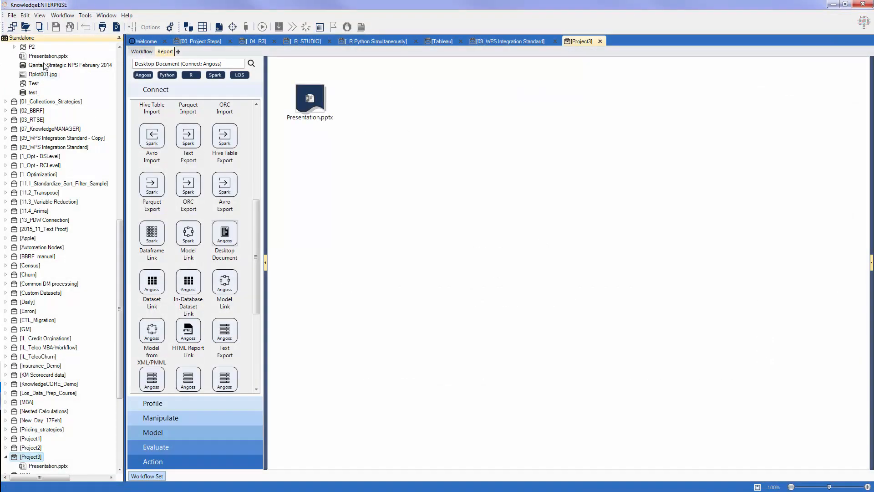
Switch to the 00_Project Steps project to view its modelling workflow and collapse its file list in the project tree
{"action": "scroll", "coordinate": [121, 253], "scroll_direction": "up", "scroll_amount": 5}
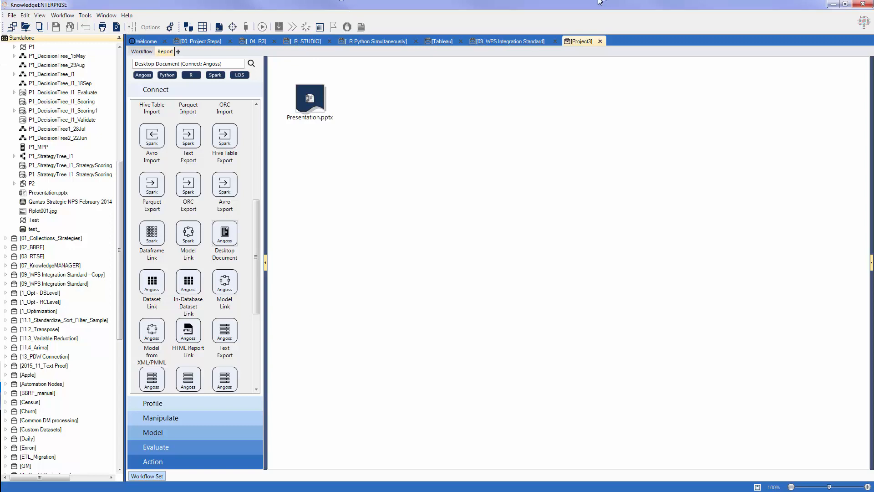
{"action": "left_click", "coordinate": [195, 42]}
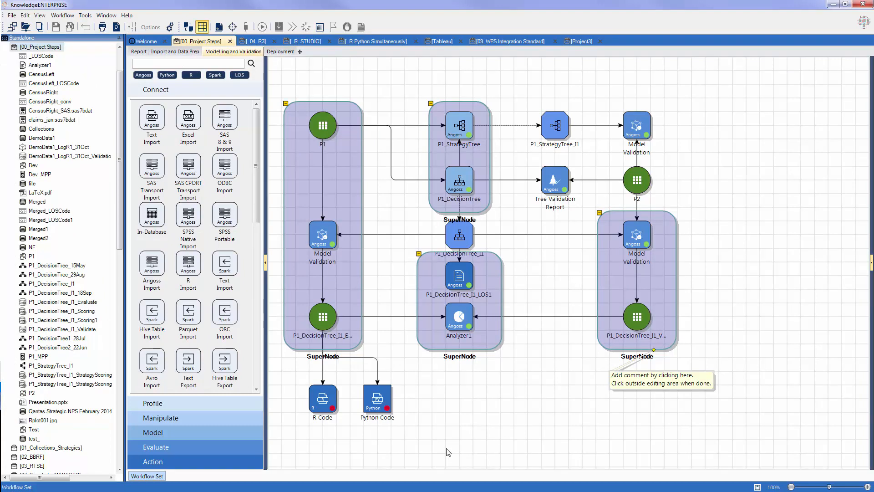
{"action": "left_click_drag", "start_coordinate": [120, 220], "coordinate": [129, 159]}
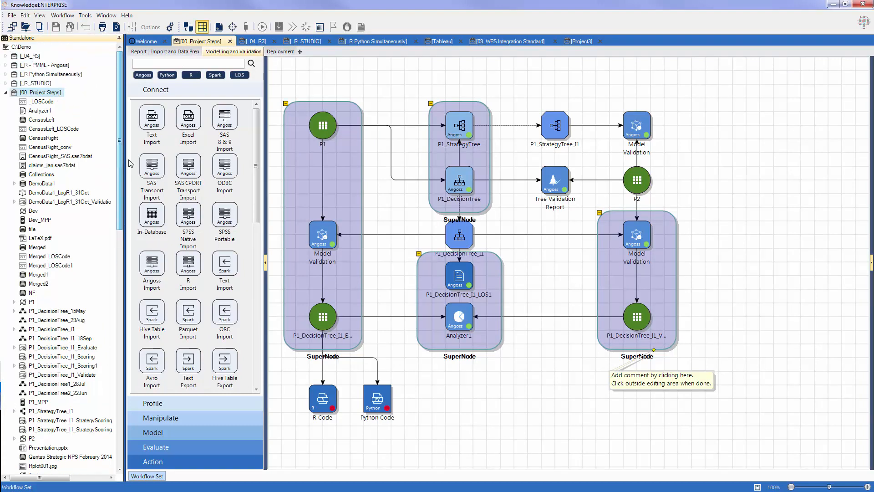
{"action": "left_click", "coordinate": [6, 93]}
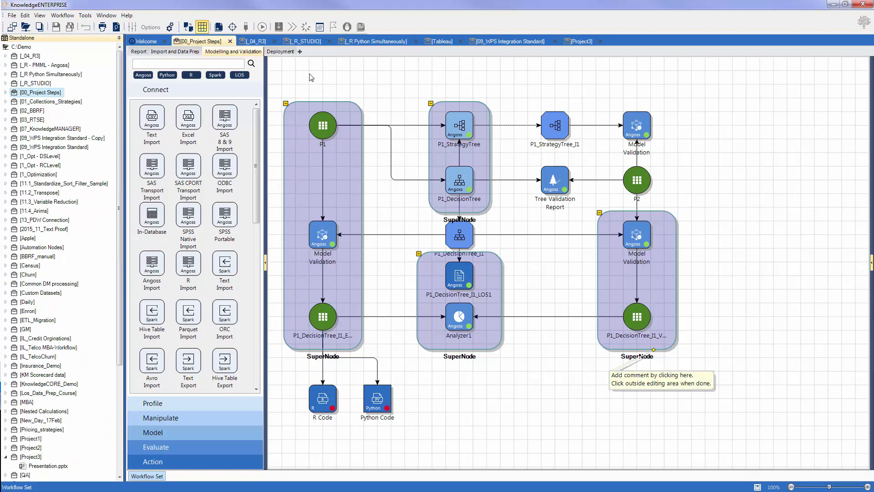
Switch to the _04_R3 project, filter the node palette to R nodes, and examine the R Code node in the Action category
{"action": "left_click", "coordinate": [255, 41]}
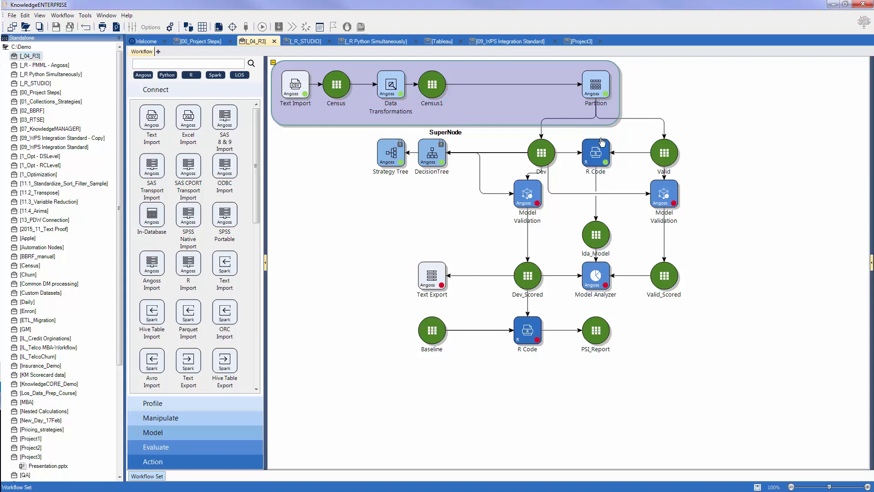
{"action": "left_click", "coordinate": [195, 75]}
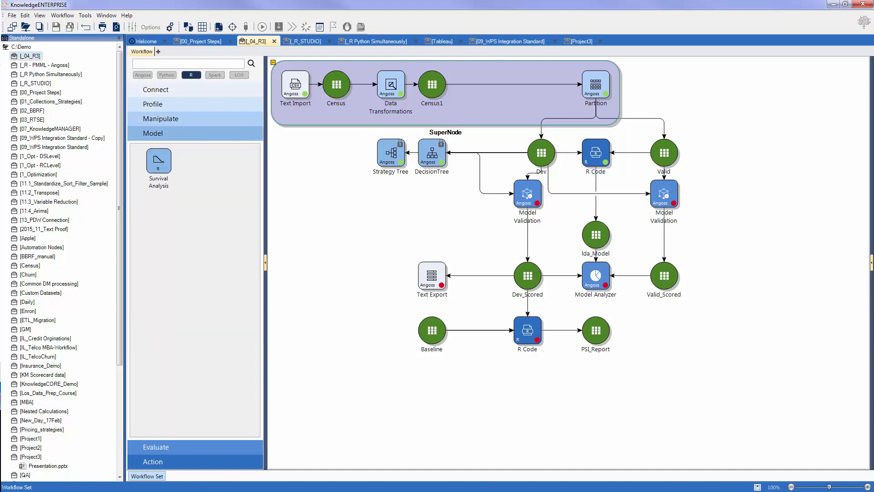
{"action": "left_click", "coordinate": [221, 461]}
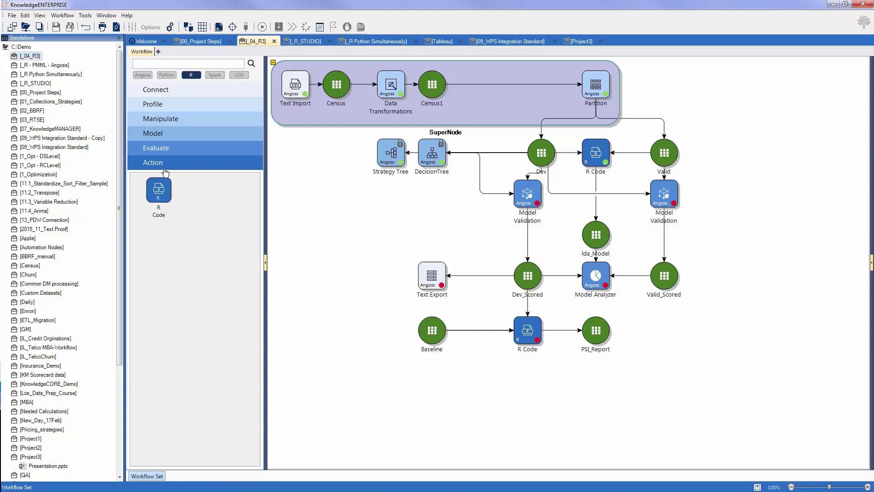
{"action": "left_click_drag", "start_coordinate": [161, 199], "coordinate": [585, 170]}
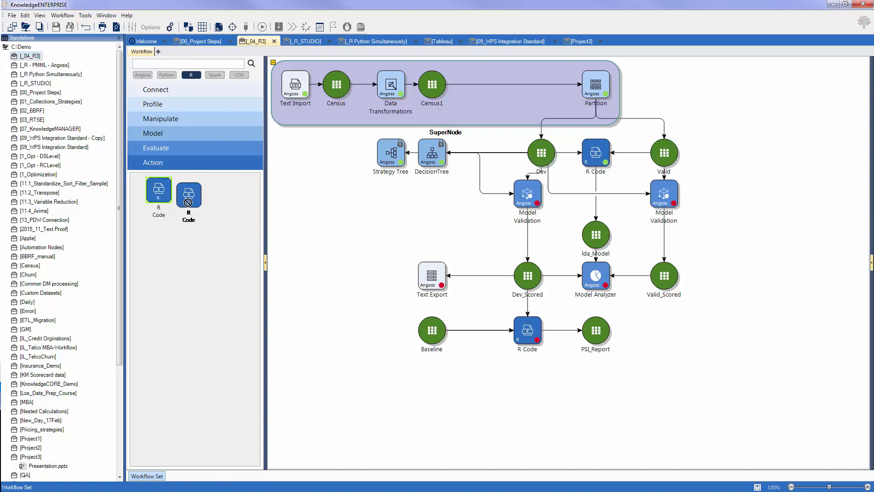
Examine the script of the R Code node fed by Dev and Valid, close it, and open the R Code node feeding PSI_Report
{"action": "left_click", "coordinate": [598, 154]}
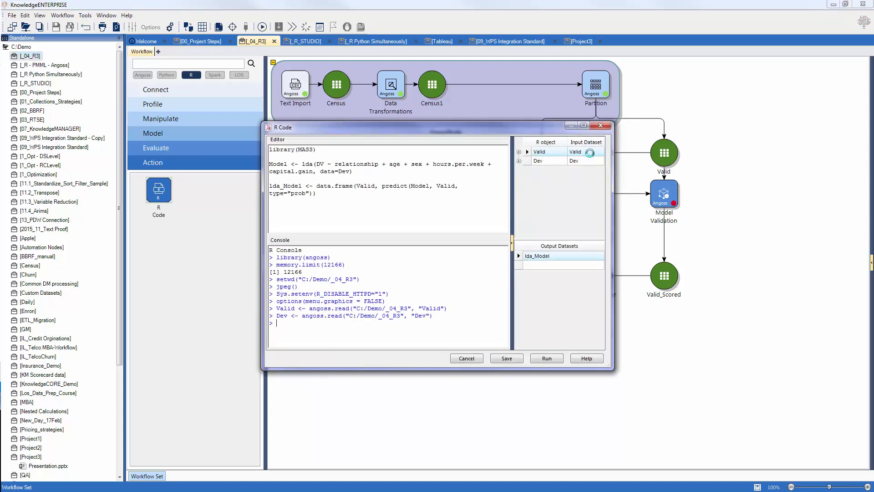
{"action": "left_click", "coordinate": [601, 126]}
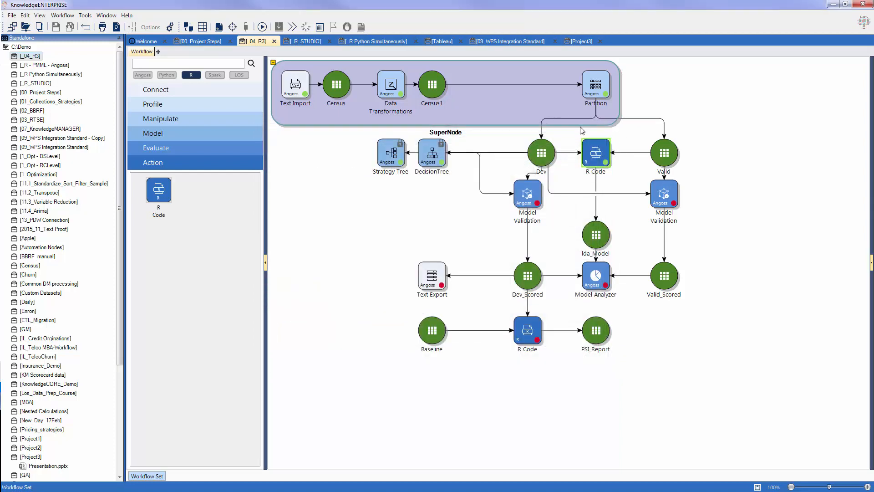
{"action": "double_click", "coordinate": [535, 327]}
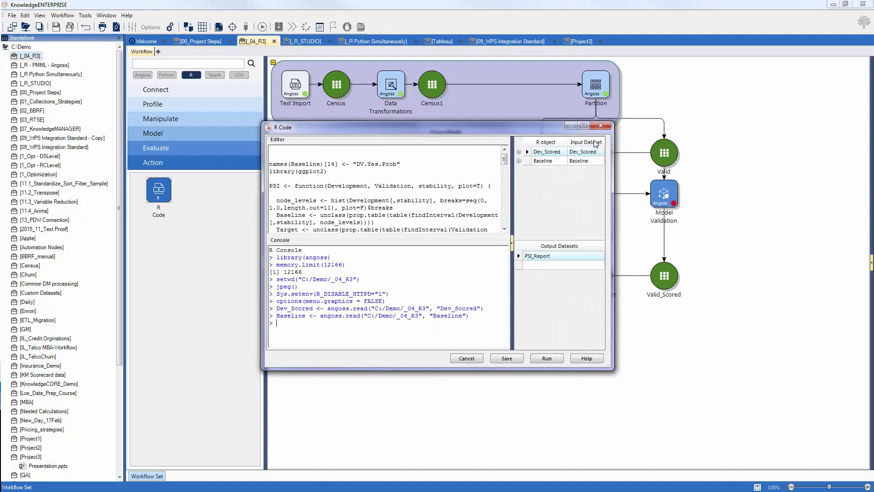
Close the R Code node's script, switch to the _R_STUDIO project, and expand its file list in the project tree
{"action": "left_click", "coordinate": [601, 126]}
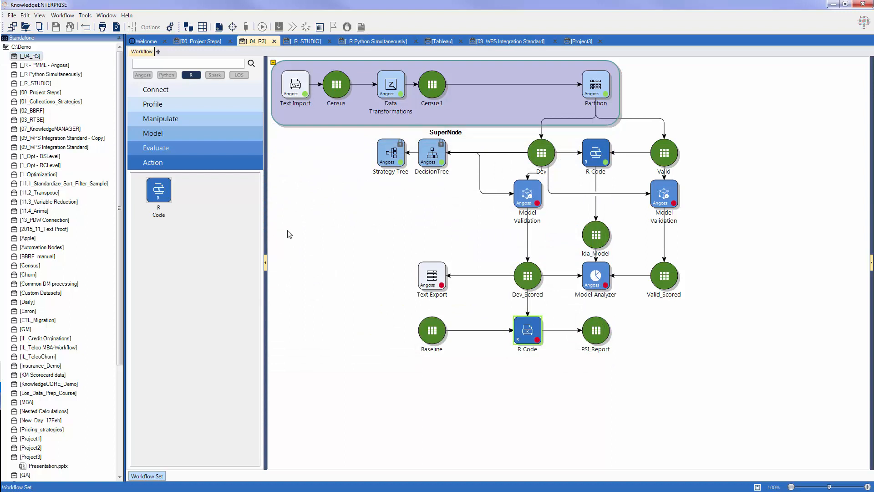
{"action": "left_click", "coordinate": [307, 41]}
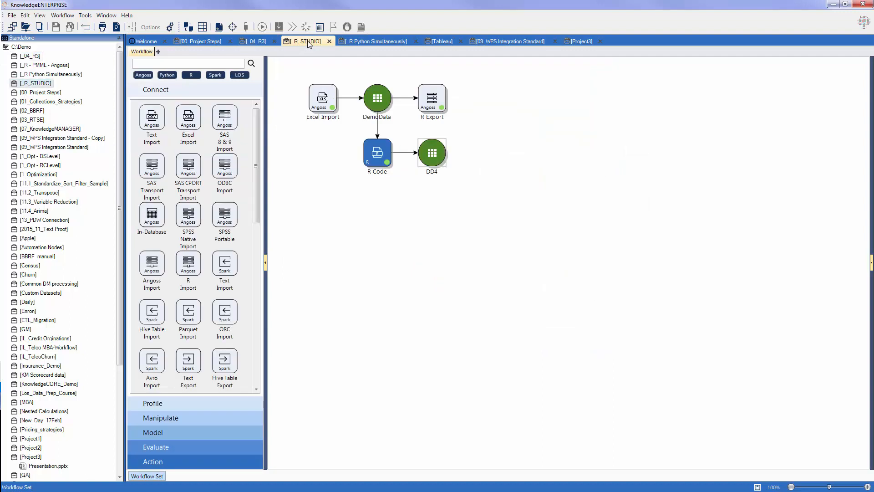
{"action": "left_click", "coordinate": [6, 83]}
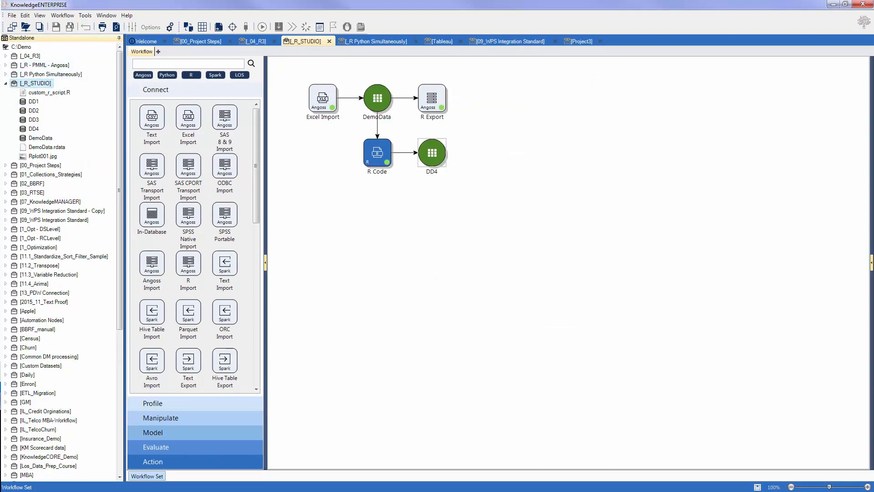
Examine the R Code node's source('custom_r_script.R') call, view the script in RStudio, and return to the _R_STUDIO workflow
{"action": "key", "text": "alt+Tab"}
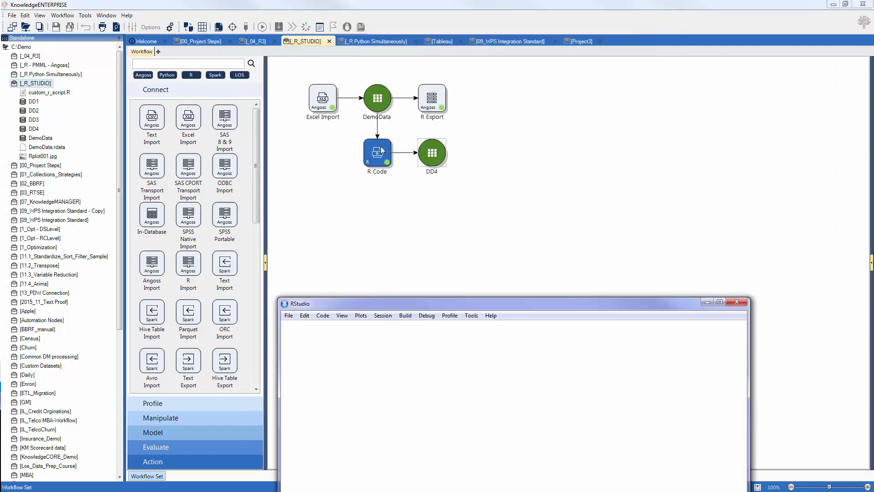
{"action": "left_click", "coordinate": [382, 150]}
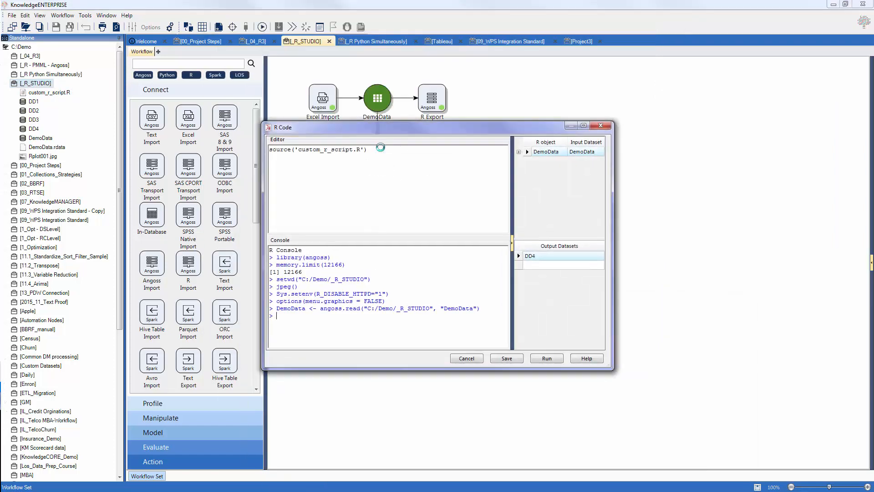
{"action": "left_click_drag", "start_coordinate": [380, 149], "coordinate": [264, 150]}
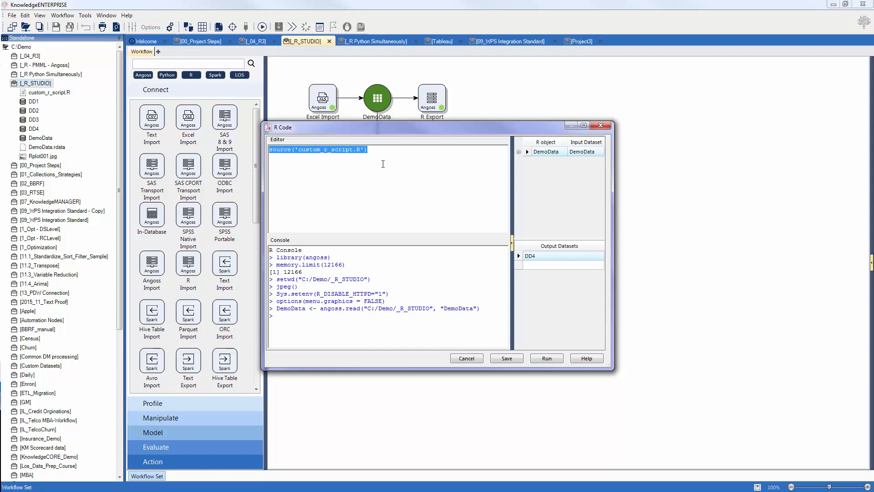
{"action": "left_click", "coordinate": [601, 126]}
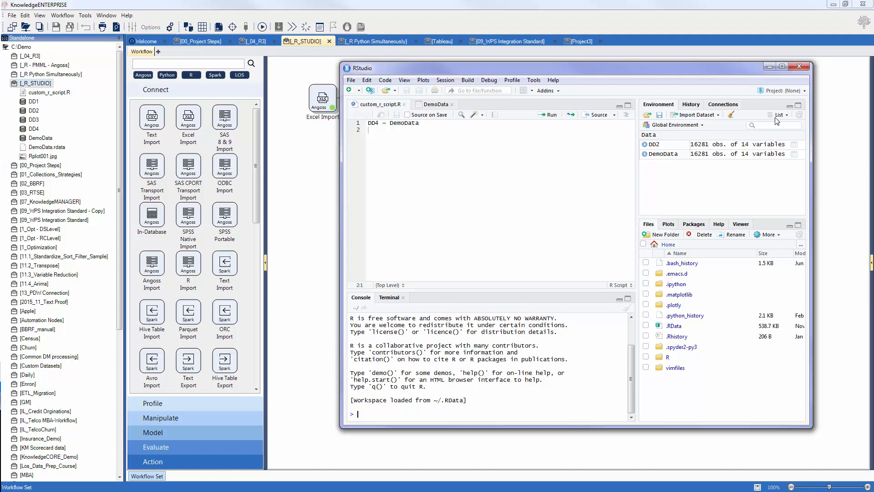
{"action": "left_click", "coordinate": [822, 136]}
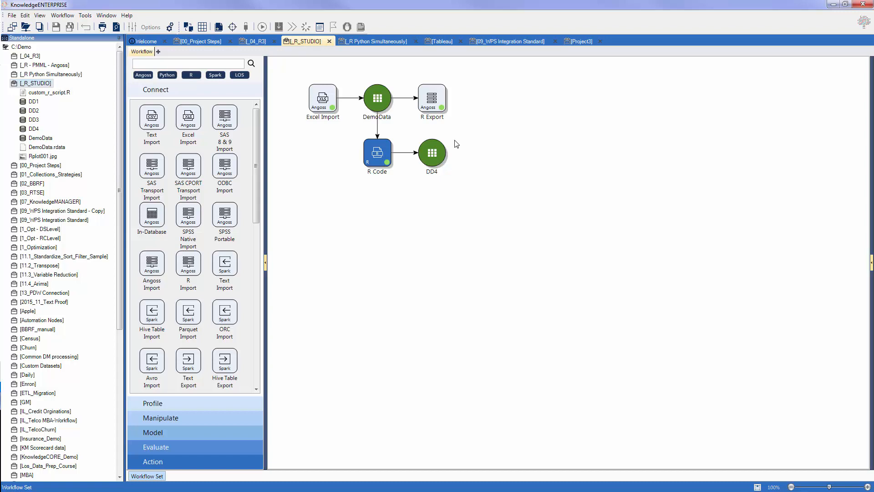
Switch to the _R Python Simultaneously project and open its Python Code node's script, moving the window clear of the workflow
{"action": "left_click", "coordinate": [359, 41]}
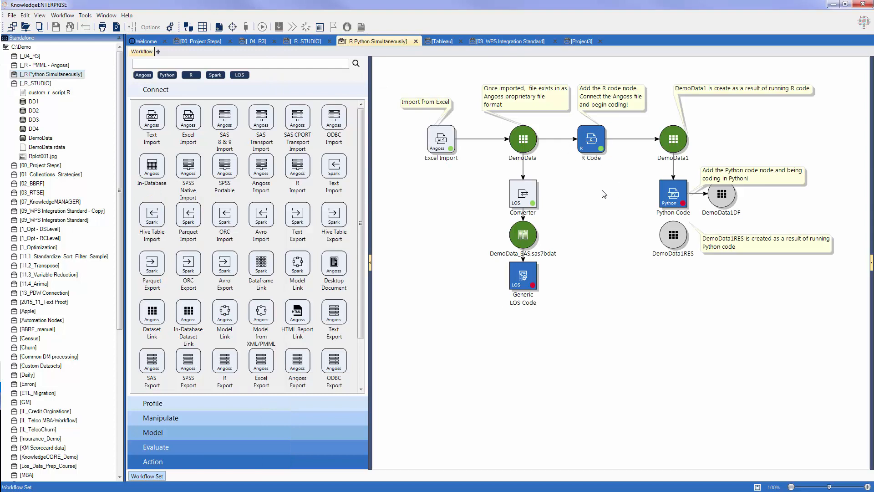
{"action": "double_click", "coordinate": [676, 199]}
{"action": "left_click_drag", "start_coordinate": [575, 82], "coordinate": [372, 104]}
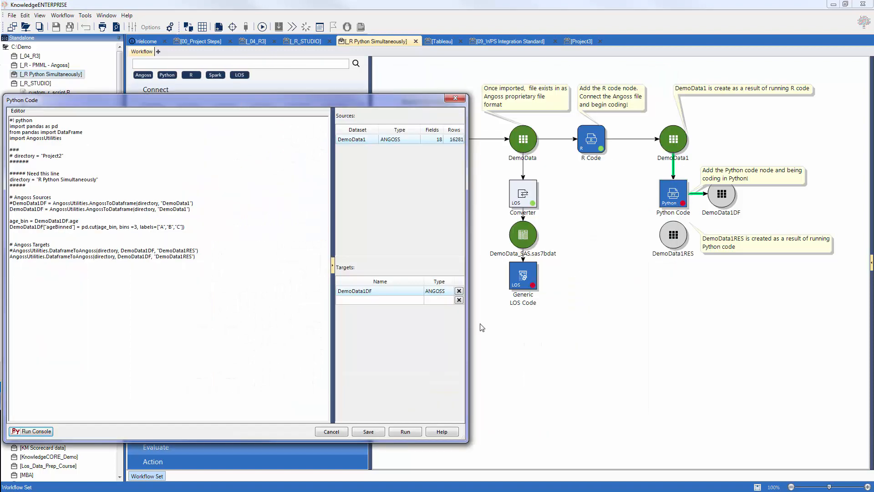
Run the Python Code node's script and close the resulting log
{"action": "left_click", "coordinate": [414, 430]}
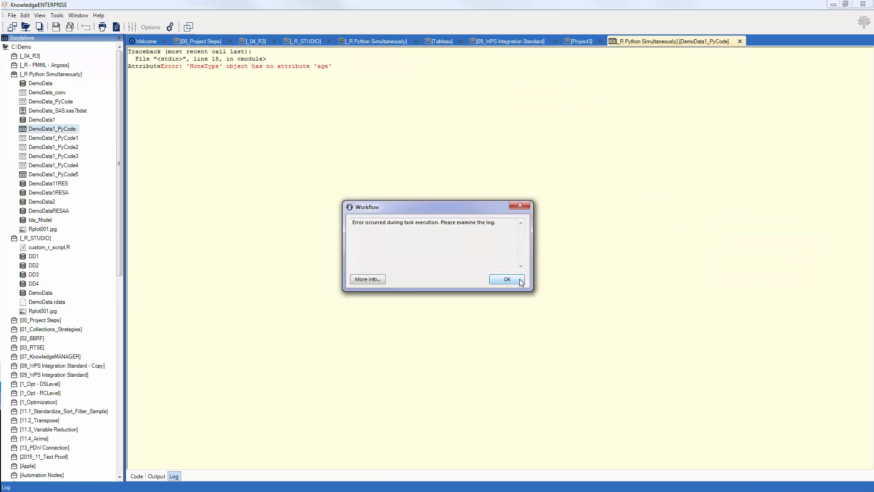
{"action": "left_click", "coordinate": [523, 279]}
{"action": "left_click", "coordinate": [740, 41]}
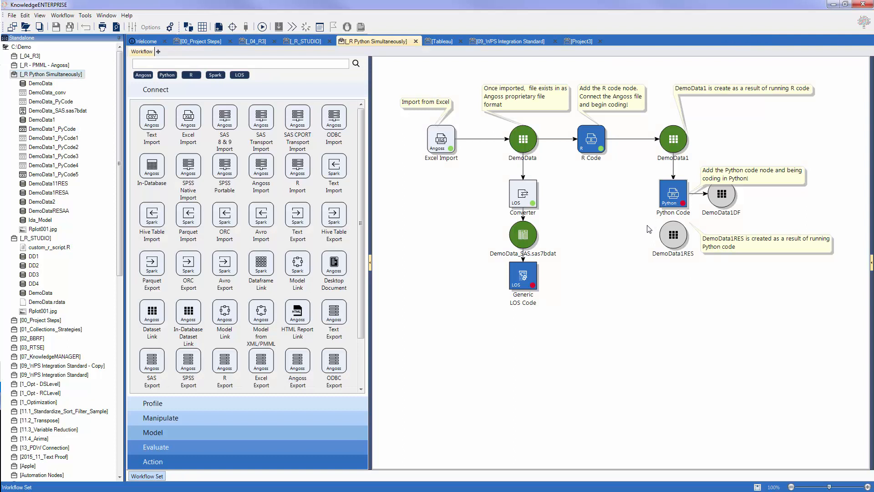
Collapse the _R_STUDIO and _R Python Simultaneously file lists and narrow the node palette to widen the workflow canvas
{"action": "left_click", "coordinate": [6, 239]}
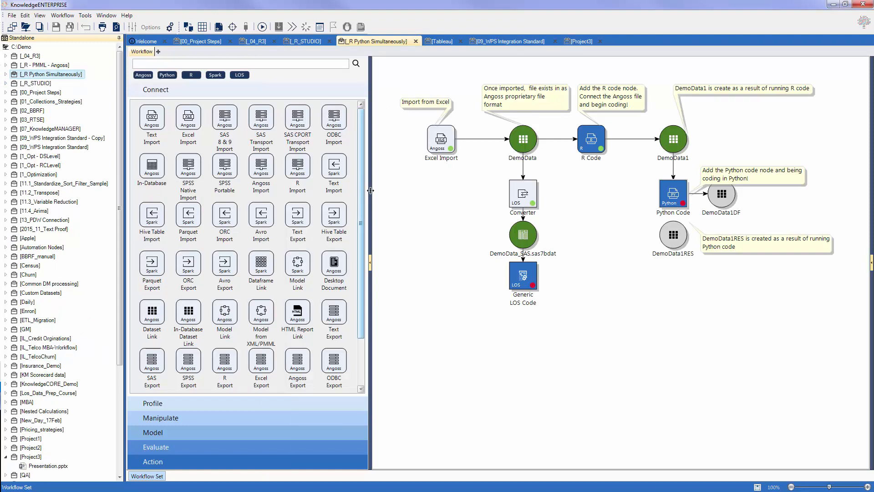
{"action": "left_click_drag", "start_coordinate": [369, 194], "coordinate": [254, 197]}
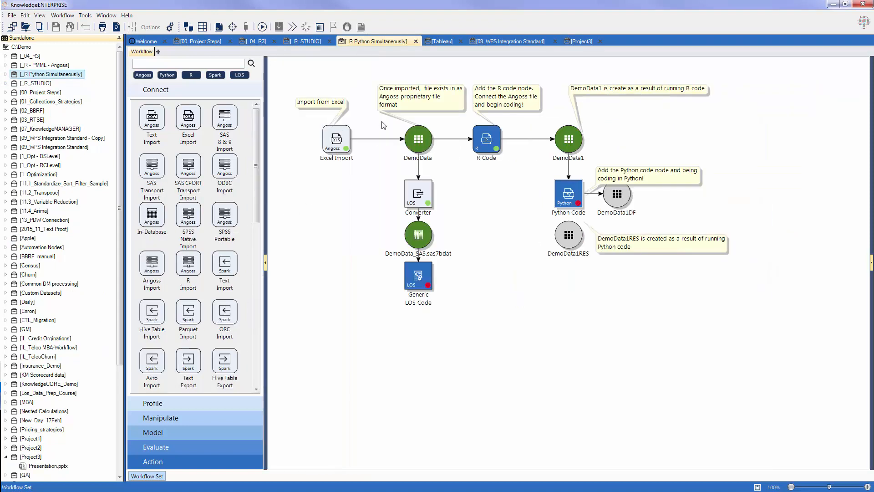
Switch to the Tableau project and locate the Create Tableau Workbook node by searching the node palette
{"action": "left_click", "coordinate": [437, 42]}
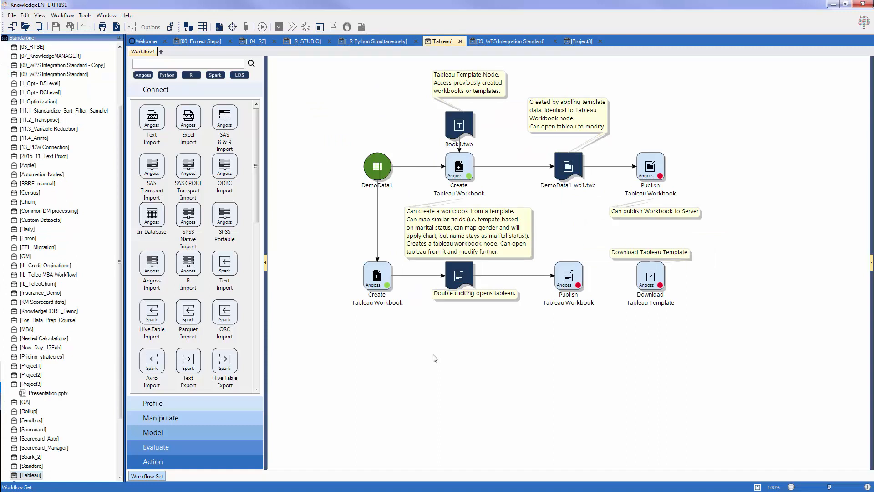
{"action": "left_click", "coordinate": [188, 63]}
{"action": "type", "text": "crete"}
{"action": "key", "text": "BackSpace"}
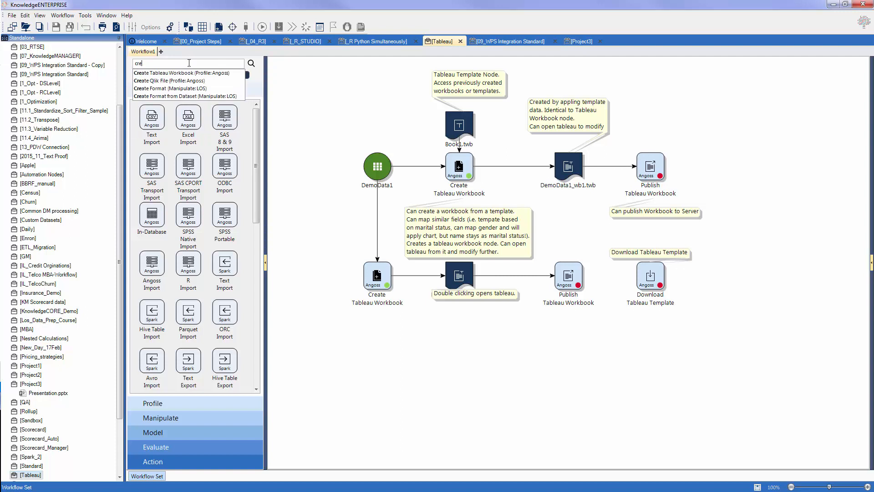
{"action": "left_click", "coordinate": [182, 73]}
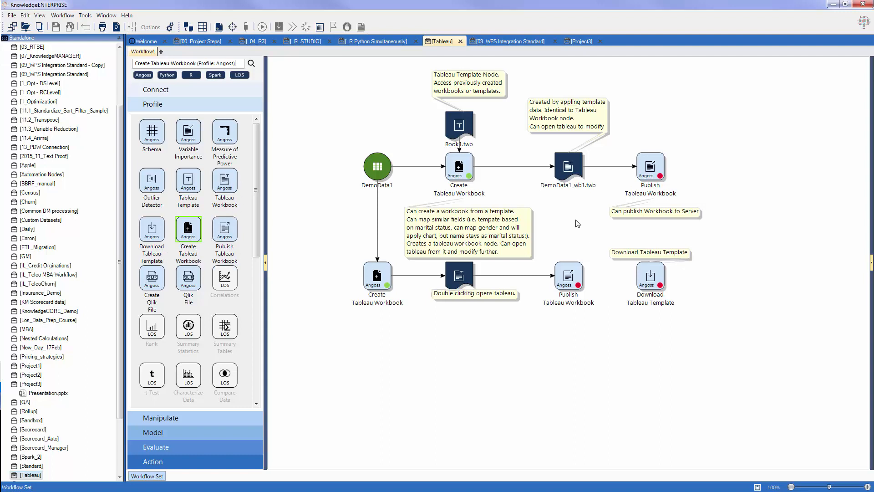
Open the DemoData1_wb1.twb workbook in Tableau to view its pie chart, and close it
{"action": "left_click", "coordinate": [575, 174]}
{"action": "double_click", "coordinate": [575, 173]}
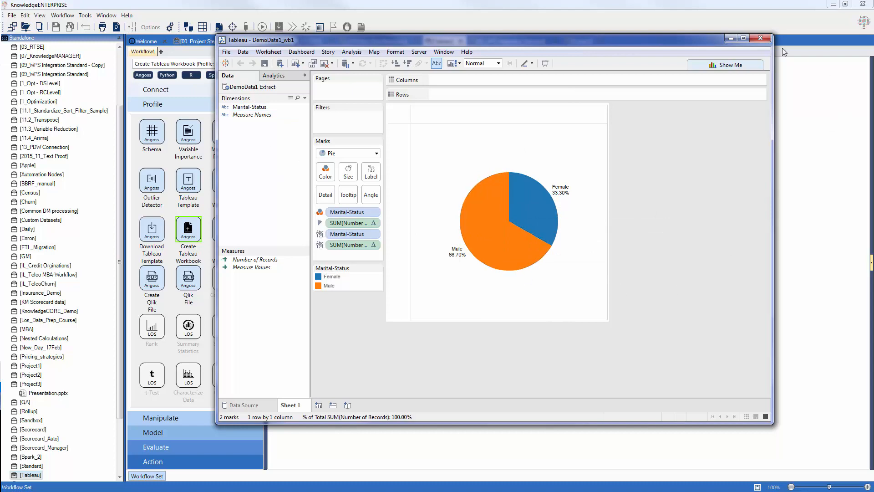
{"action": "left_click", "coordinate": [760, 37]}
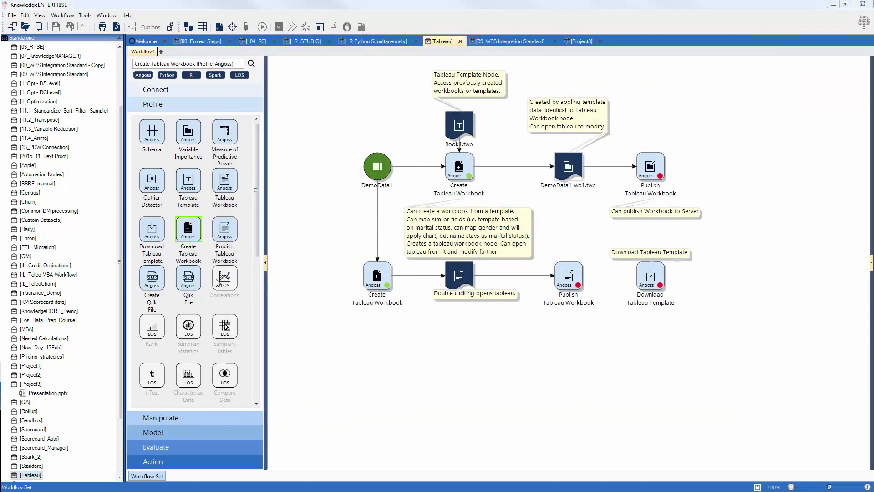
Open the Text Demo project and show its 03_Reporting workflow
{"action": "scroll", "coordinate": [73, 346], "scroll_direction": "down", "scroll_amount": 3}
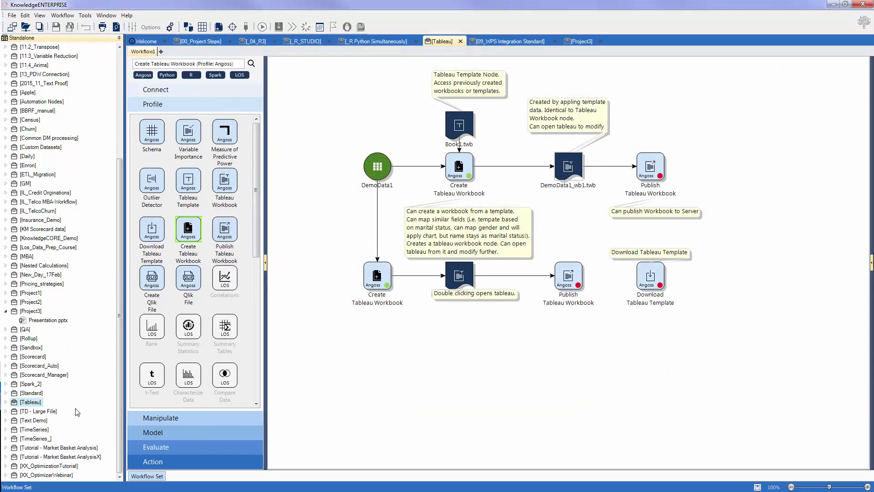
{"action": "left_click", "coordinate": [38, 420]}
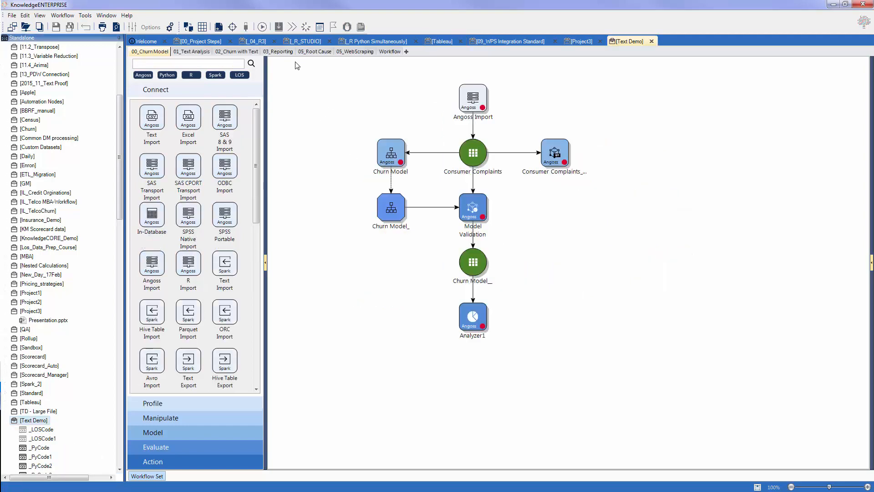
{"action": "left_click", "coordinate": [284, 52]}
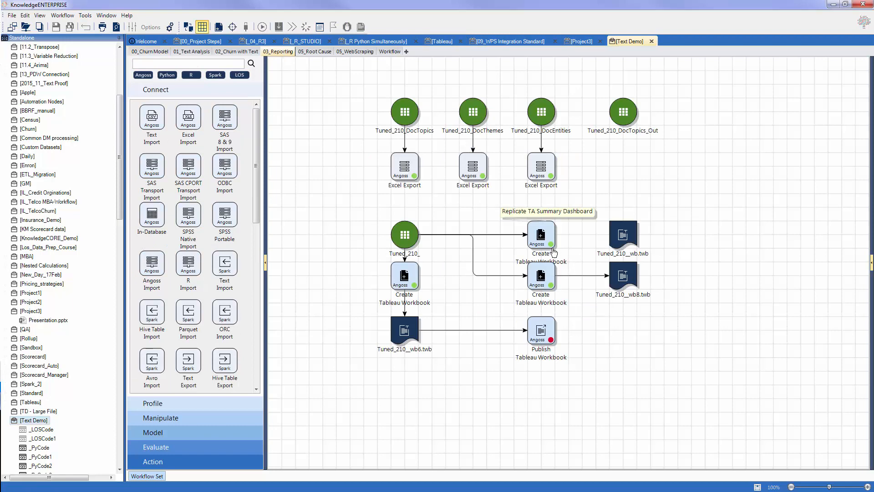
Open the Tuned_210__wb.twb workbook in Tableau, view its Sentiment and Summary dashboards in an enlarged window, and return to the workflow
{"action": "double_click", "coordinate": [627, 239]}
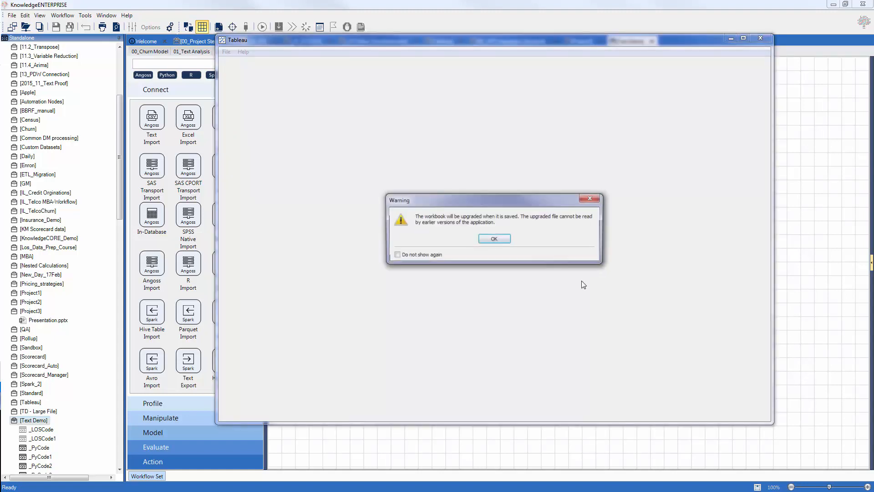
{"action": "left_click", "coordinate": [500, 238]}
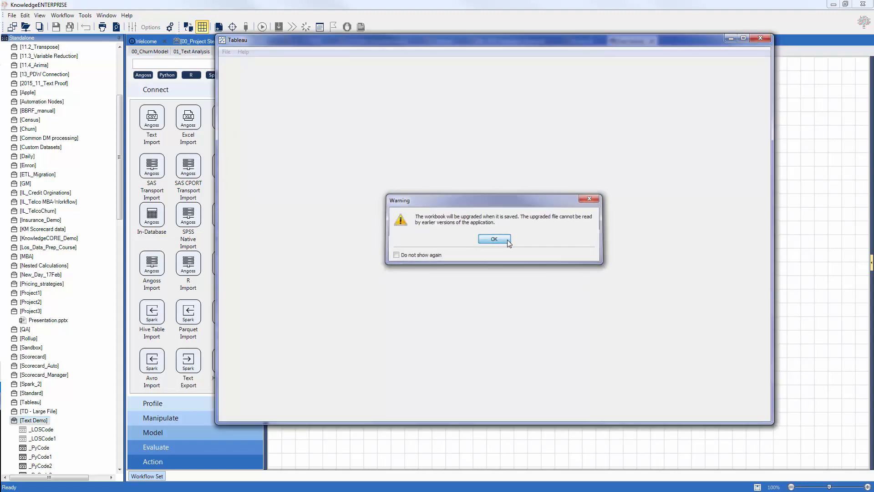
{"action": "left_click", "coordinate": [582, 200]}
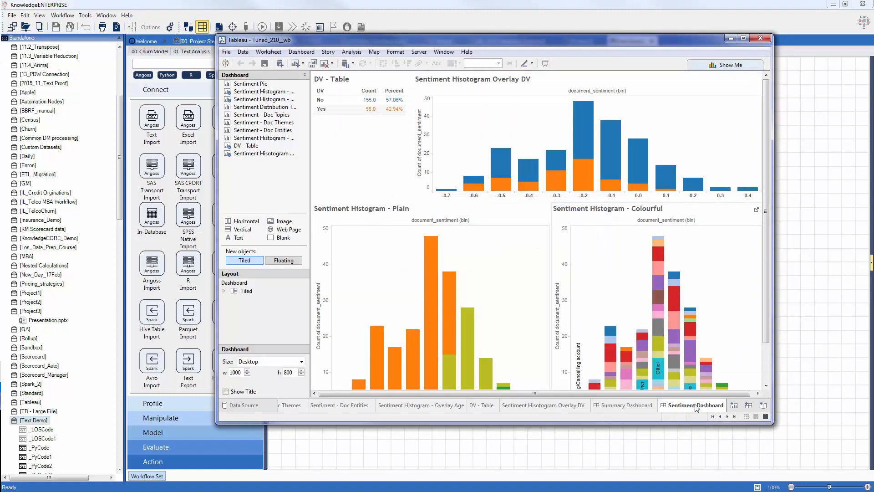
{"action": "left_click", "coordinate": [643, 406]}
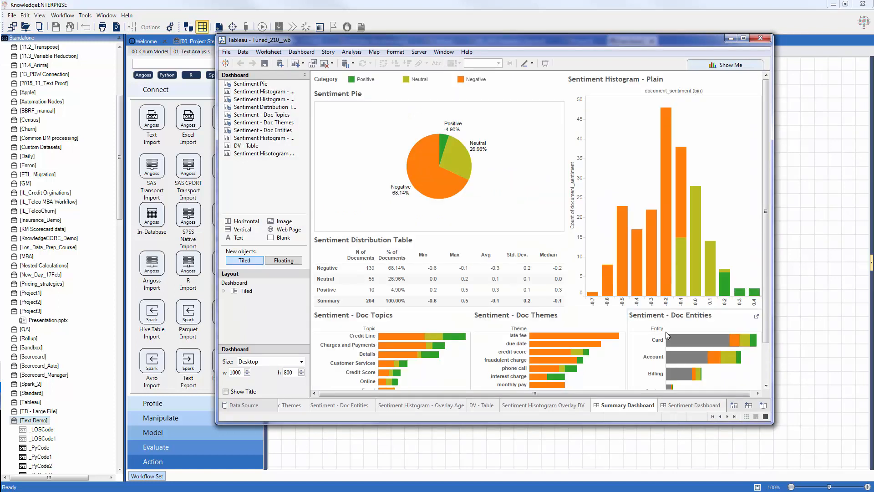
{"action": "left_click_drag", "start_coordinate": [769, 423], "coordinate": [811, 449]}
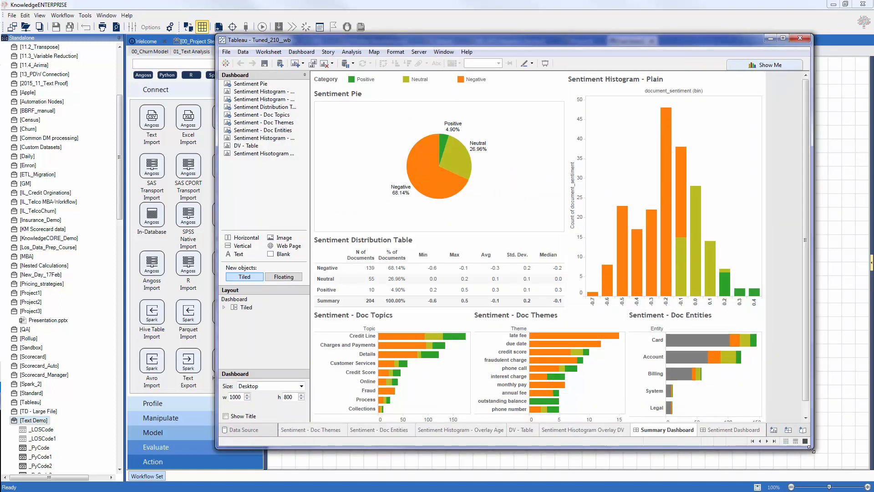
{"action": "left_click", "coordinate": [769, 41]}
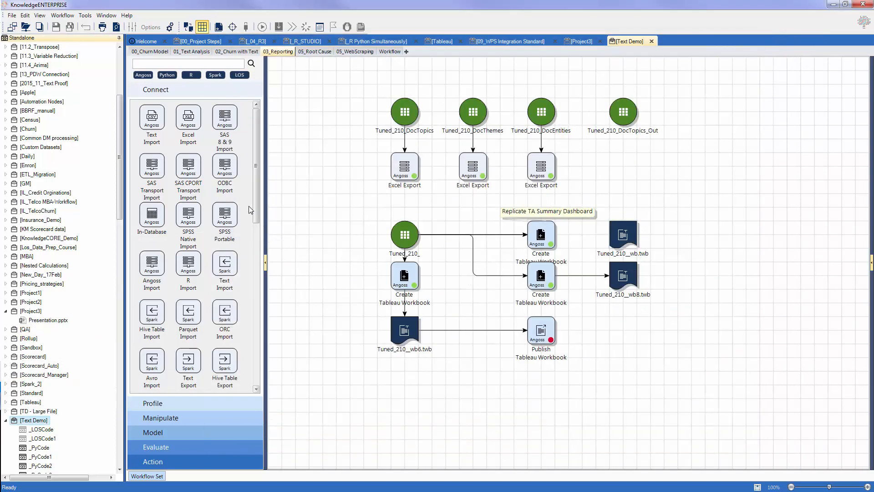
Add a Create Qlik File node beside the first Excel Export node and connect the Tuned_210_DocTopics dataset to it
{"action": "left_click", "coordinate": [174, 62]}
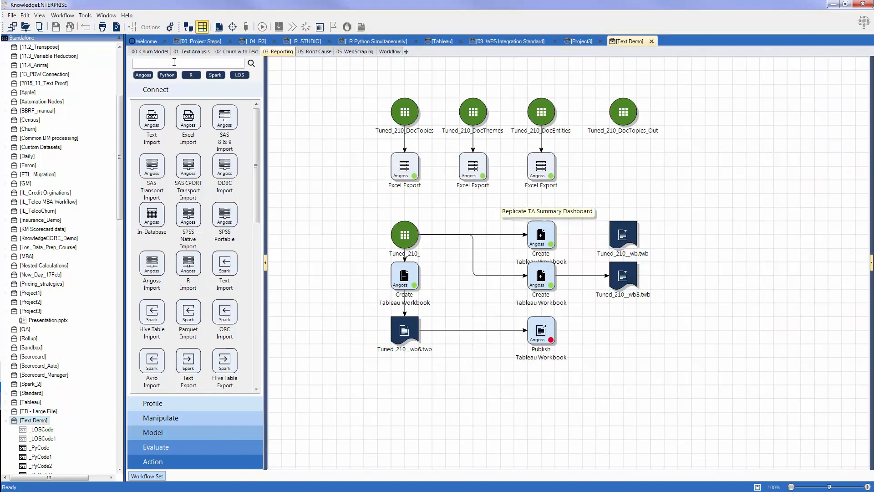
{"action": "type", "text": "creae"}
{"action": "left_click", "coordinate": [170, 72]}
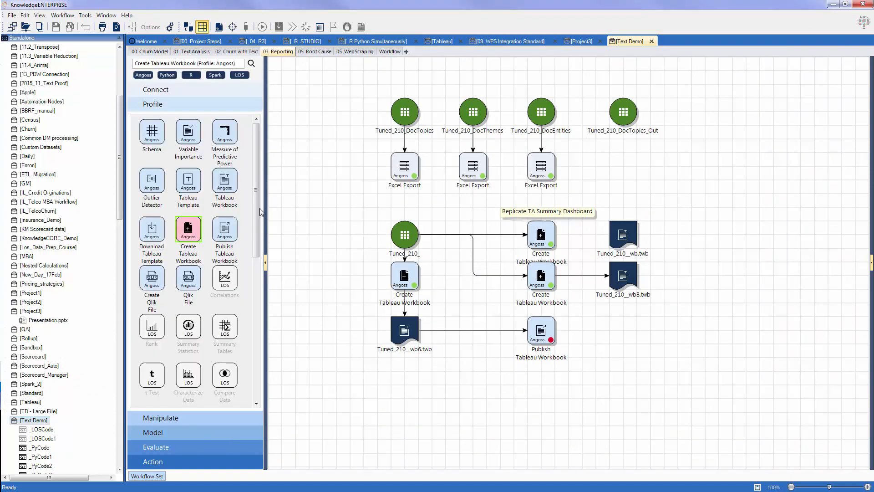
{"action": "scroll", "coordinate": [213, 200], "scroll_direction": "down", "scroll_amount": 3}
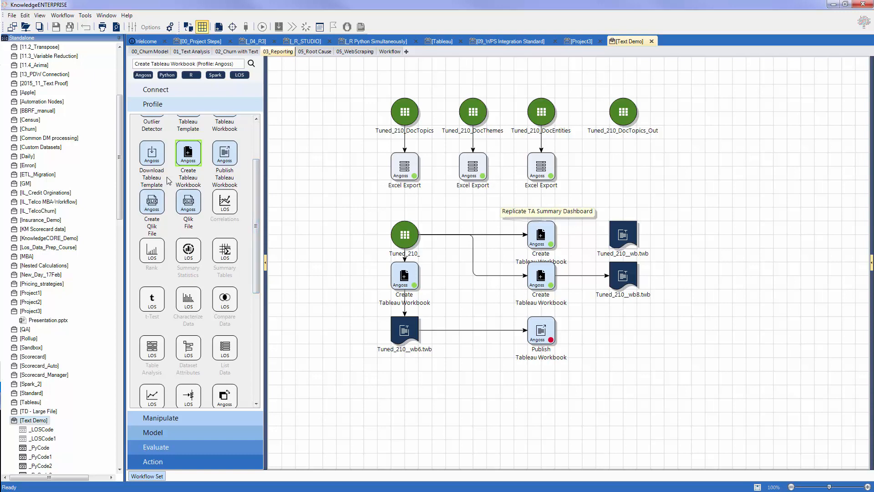
{"action": "mouse_move", "coordinate": [155, 206]}
{"action": "left_mouse_down"}
{"action": "mouse_move", "coordinate": [363, 186]}
{"action": "mouse_move", "coordinate": [353, 167]}
{"action": "left_mouse_up"}
{"action": "mouse_move", "coordinate": [404, 114]}
{"action": "left_mouse_down"}
{"action": "mouse_move", "coordinate": [388, 140]}
{"action": "mouse_move", "coordinate": [336, 169]}
{"action": "left_mouse_up"}
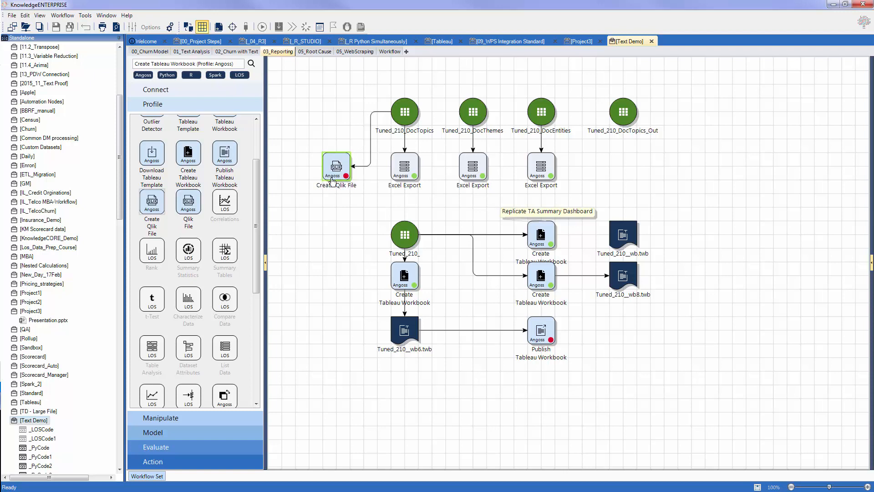
{"action": "left_click", "coordinate": [332, 178]}
Revisit the R and Python projects, return to the Tableau project, and show the Connect category filtered to LOS nodes
{"action": "left_click", "coordinate": [256, 41]}
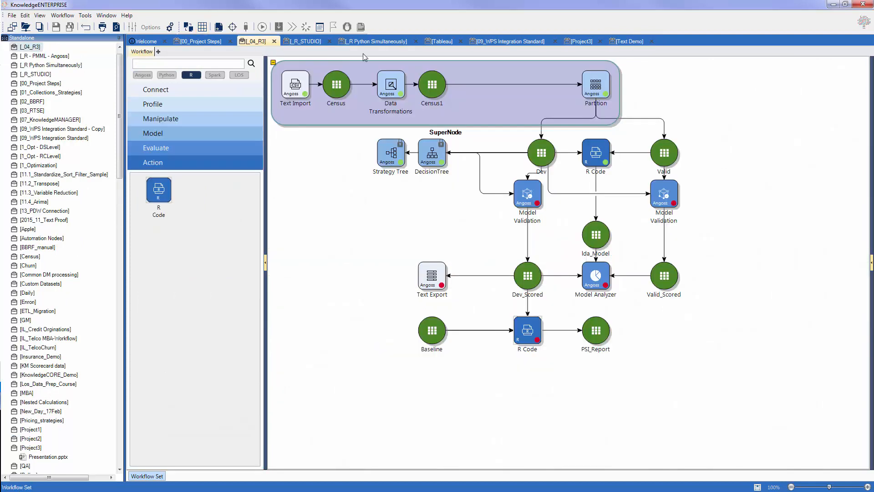
{"action": "left_click", "coordinate": [367, 43]}
{"action": "left_click", "coordinate": [439, 42]}
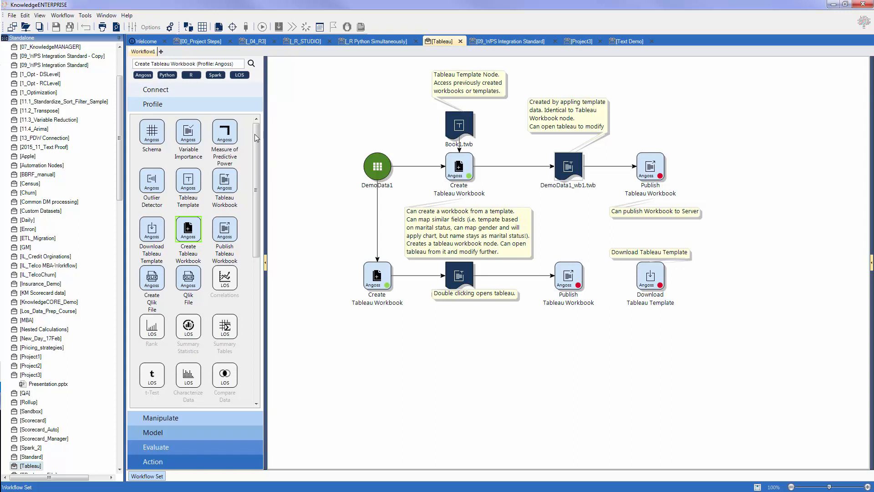
{"action": "left_click", "coordinate": [239, 74]}
{"action": "left_click", "coordinate": [196, 91]}
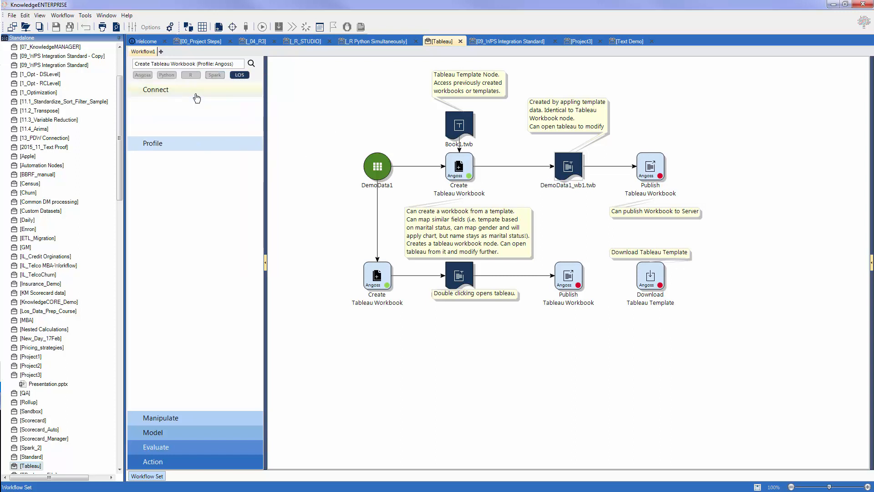
Switch the working session's licensed product to KnowledgeCORE + KnowledgeSTUDIO - NamedUser and launch it
{"action": "left_click", "coordinate": [12, 16]}
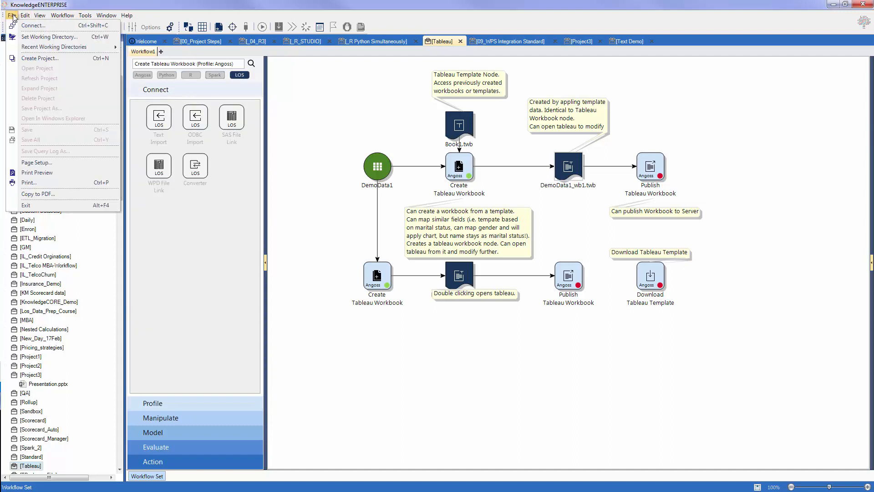
{"action": "left_click", "coordinate": [26, 36]}
{"action": "left_click", "coordinate": [443, 291]}
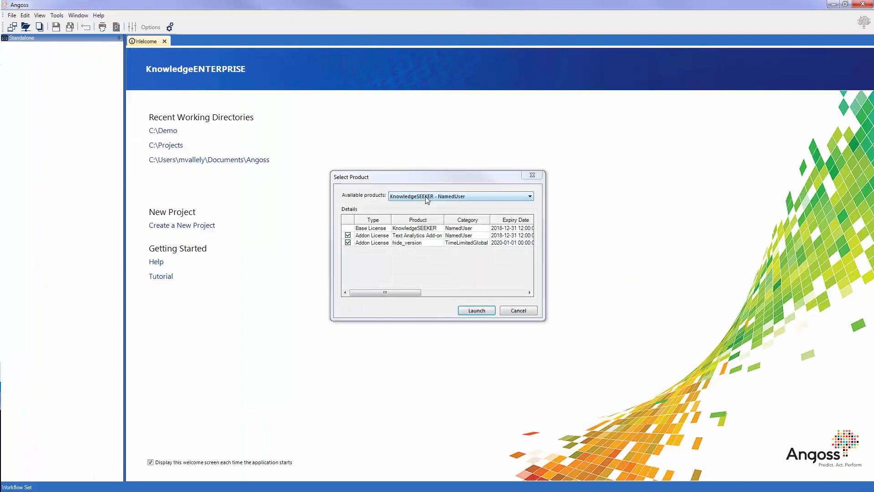
{"action": "left_click", "coordinate": [430, 196]}
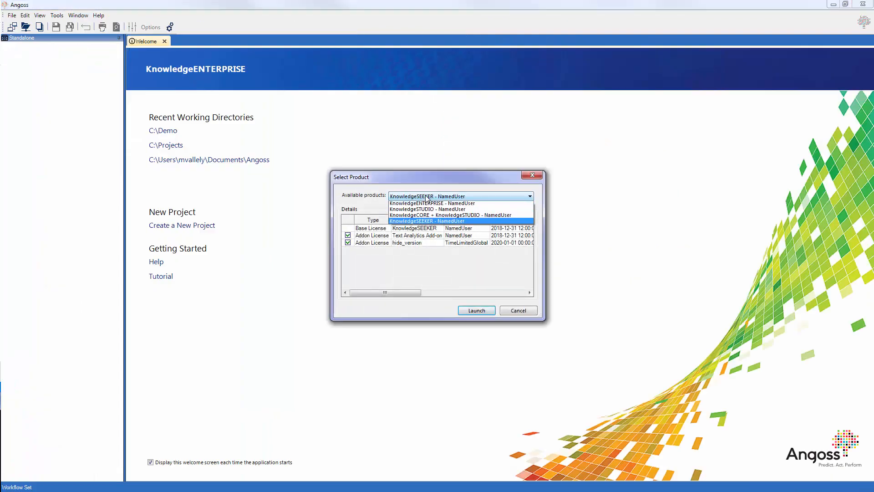
{"action": "left_click", "coordinate": [435, 217]}
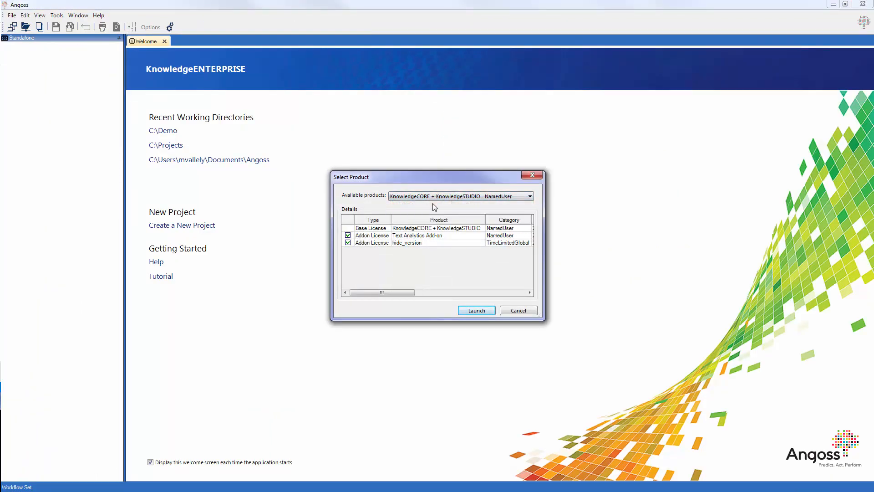
{"action": "left_click", "coordinate": [475, 310]}
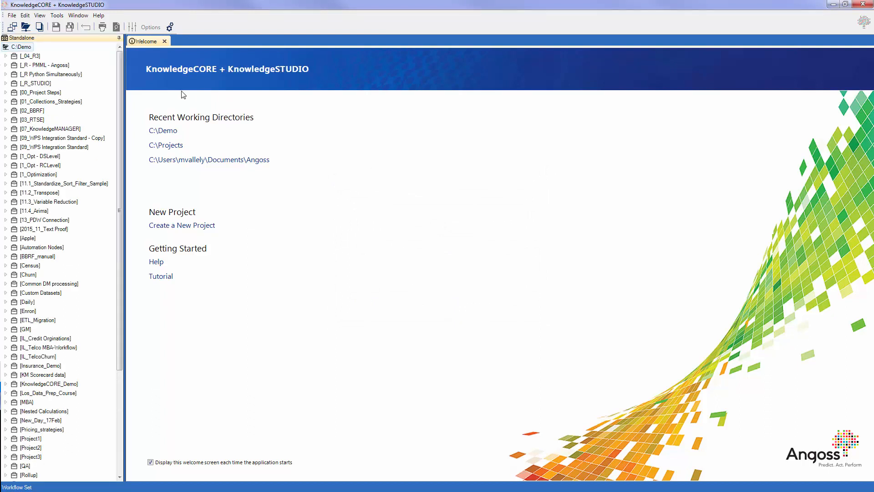
Open the _04_R3 project, dismiss the License Manager message, and collapse the project's contents in the tree
{"action": "double_click", "coordinate": [29, 56]}
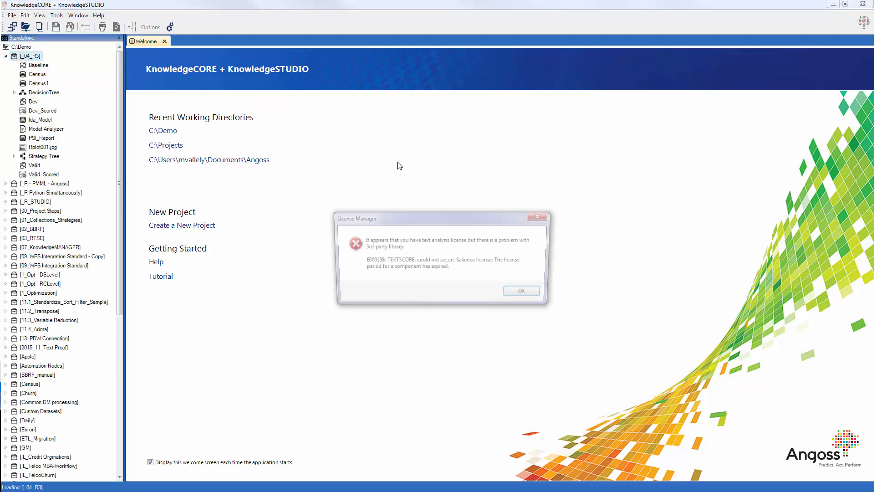
{"action": "left_click", "coordinate": [526, 293]}
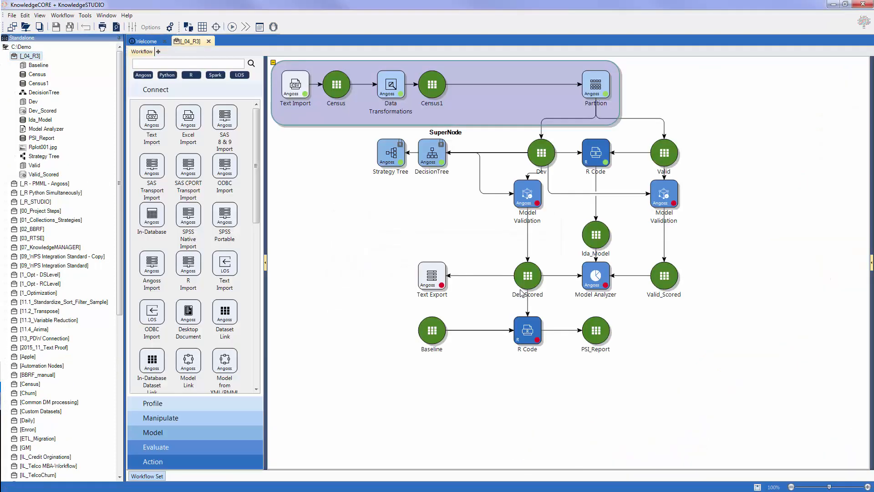
{"action": "left_click", "coordinate": [5, 56]}
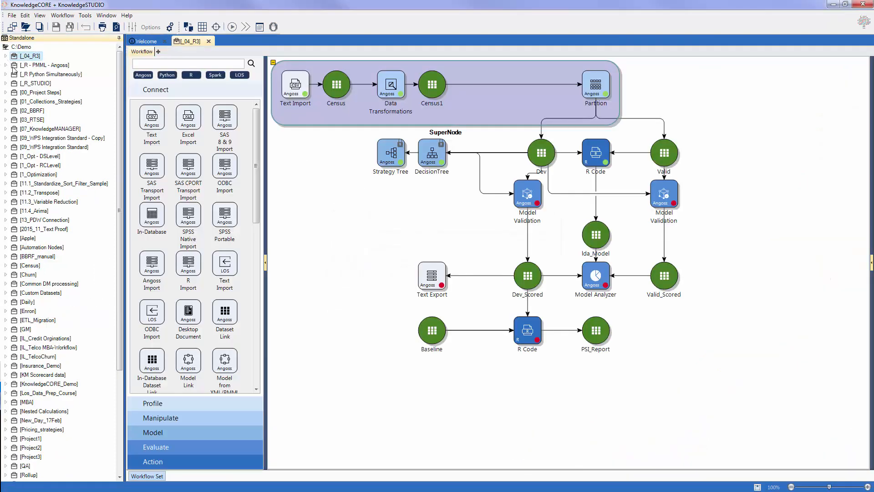
Open the 09_WPS Integration Standard project, filter the palette to LOS nodes, and browse the categories, ending on Model
{"action": "left_click", "coordinate": [65, 147]}
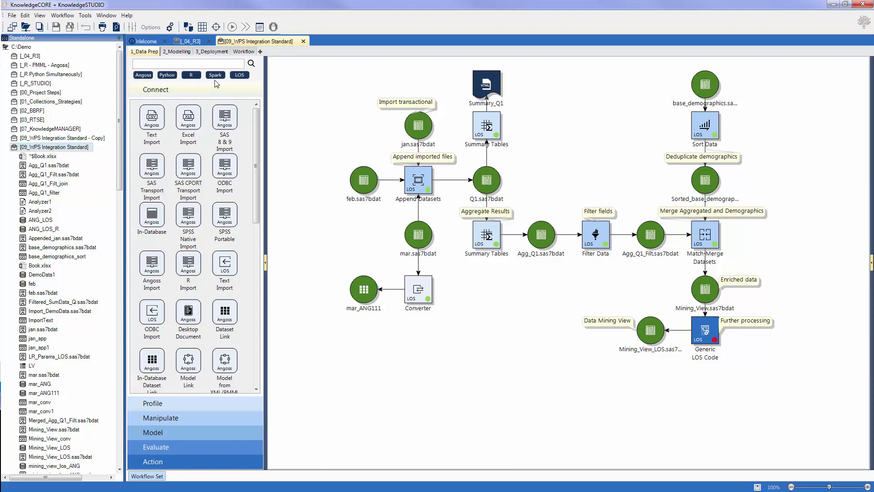
{"action": "left_click", "coordinate": [240, 74]}
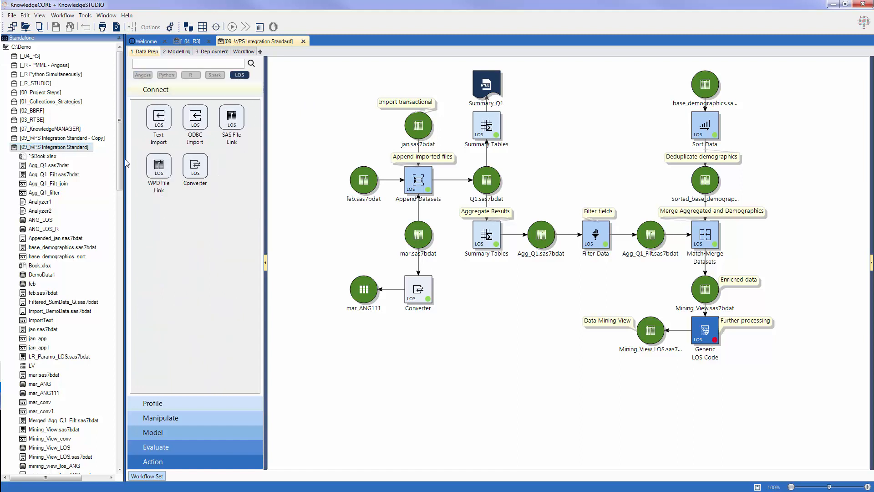
{"action": "left_click", "coordinate": [224, 403]}
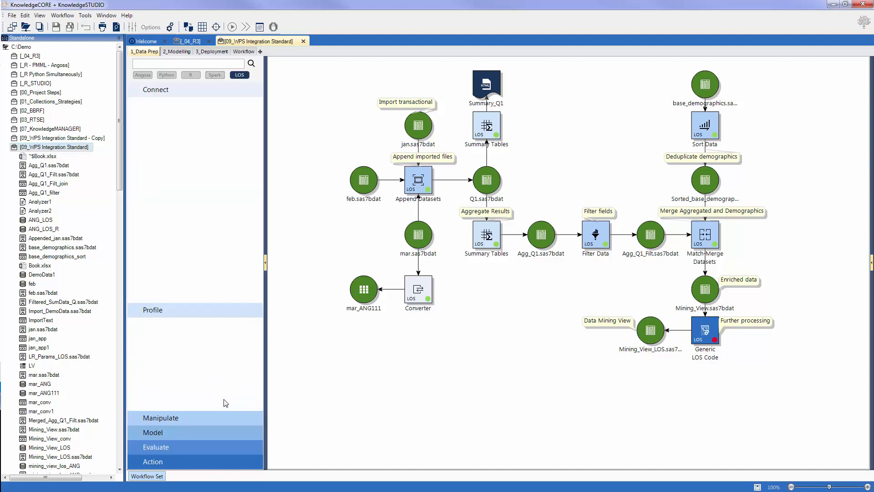
{"action": "left_click", "coordinate": [217, 421]}
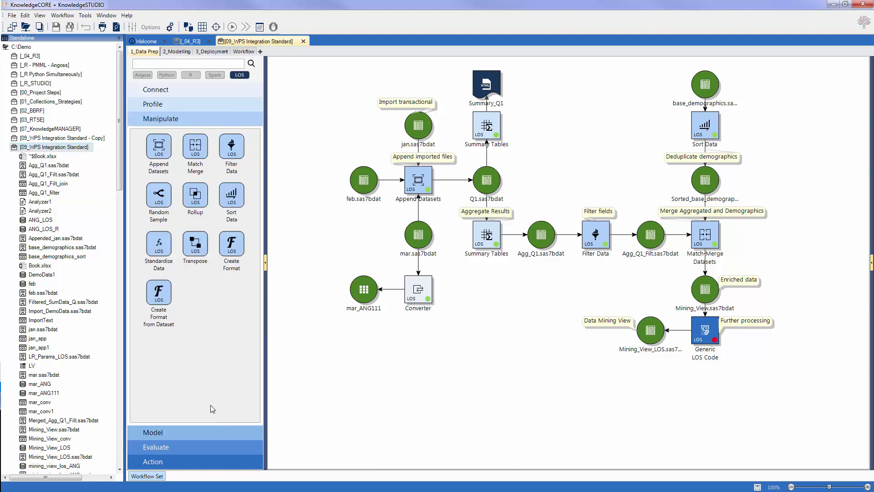
{"action": "left_click", "coordinate": [212, 435]}
{"action": "left_click", "coordinate": [214, 446]}
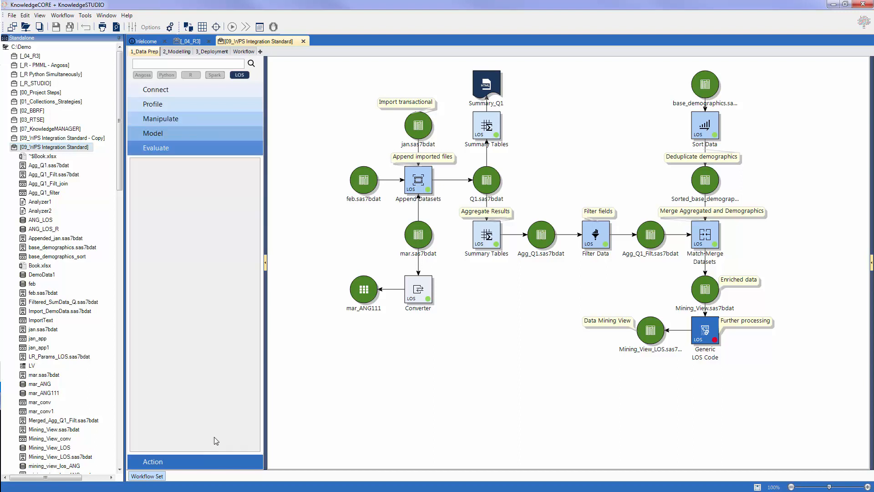
{"action": "left_click", "coordinate": [216, 135]}
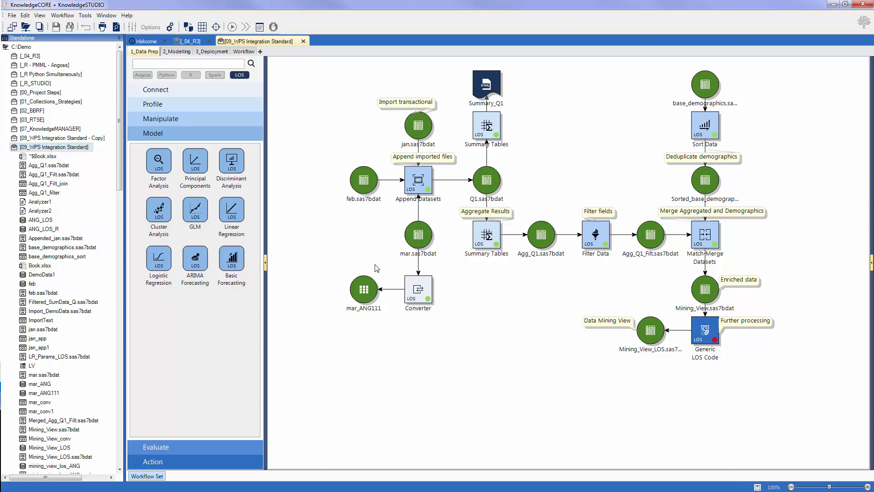
Preview the jan.sas7bdat dataset, and locate the LOS Append Datasets node by searching the palette for append
{"action": "double_click", "coordinate": [432, 129]}
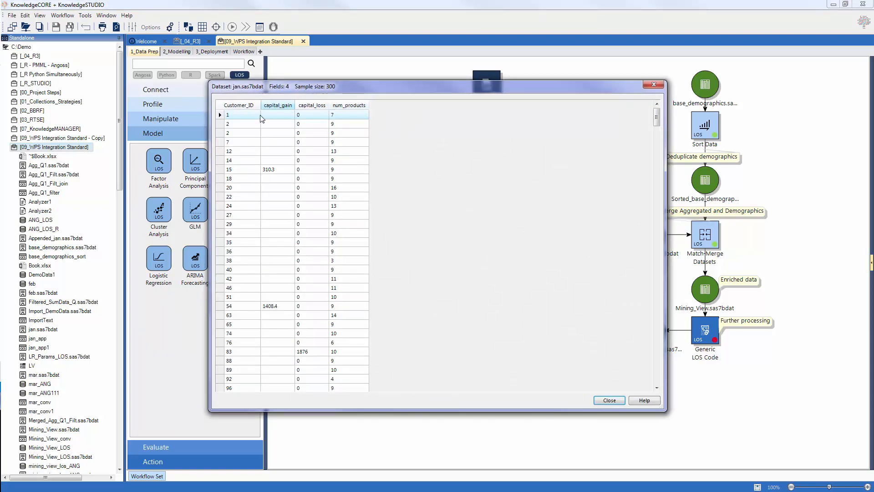
{"action": "left_click", "coordinate": [654, 85]}
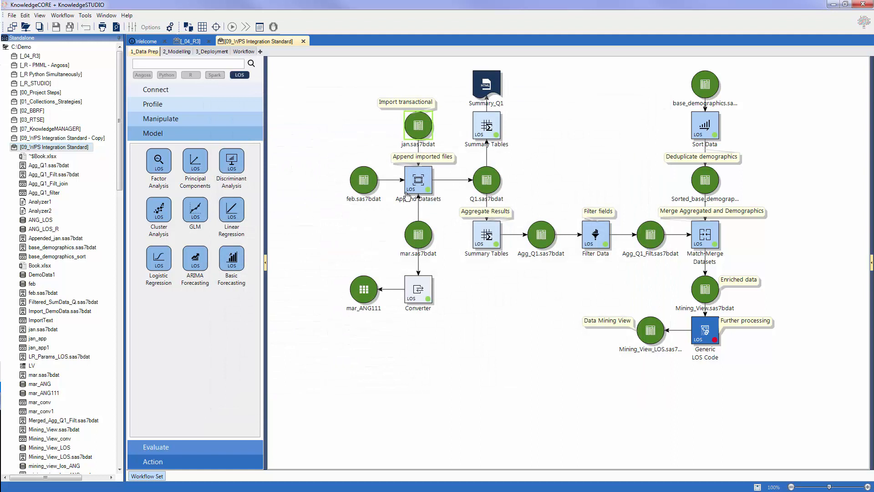
{"action": "type", "text": "append"}
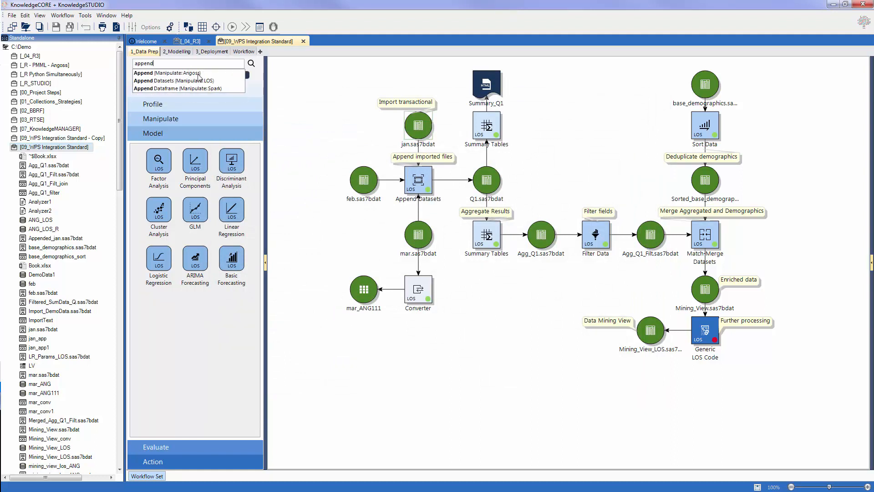
{"action": "left_click", "coordinate": [220, 81]}
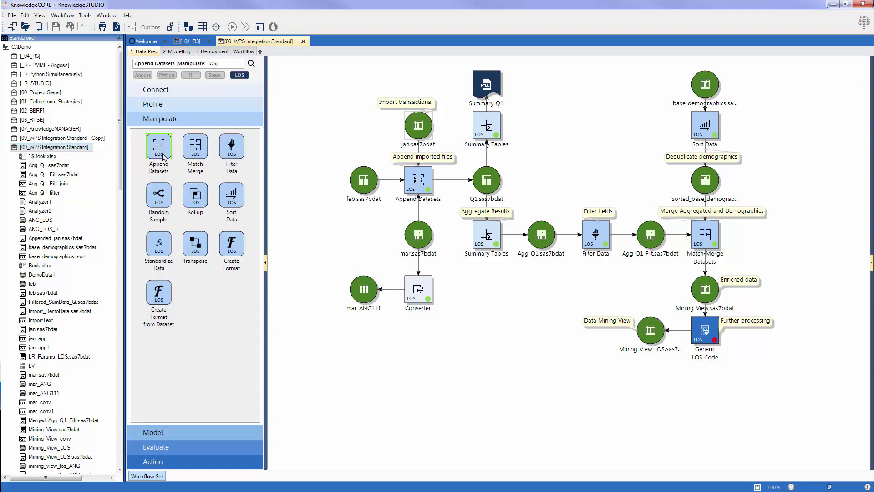
{"action": "mouse_move", "coordinate": [160, 155]}
{"action": "left_mouse_down"}
{"action": "mouse_move", "coordinate": [374, 176]}
{"action": "mouse_move", "coordinate": [165, 157]}
{"action": "left_mouse_up"}
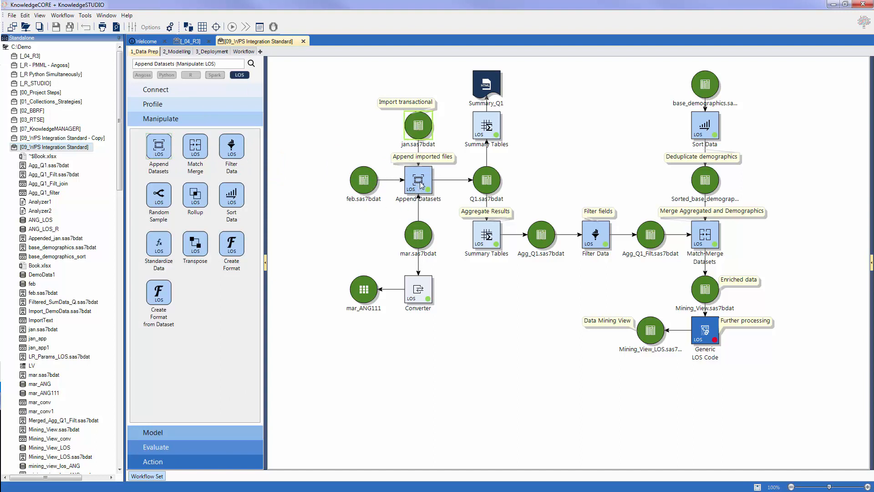
Review the Append Datasets node's settings, field mappings and generated code, leaving the node's configuration as it is
{"action": "right_click", "coordinate": [419, 183]}
{"action": "left_click", "coordinate": [457, 213]}
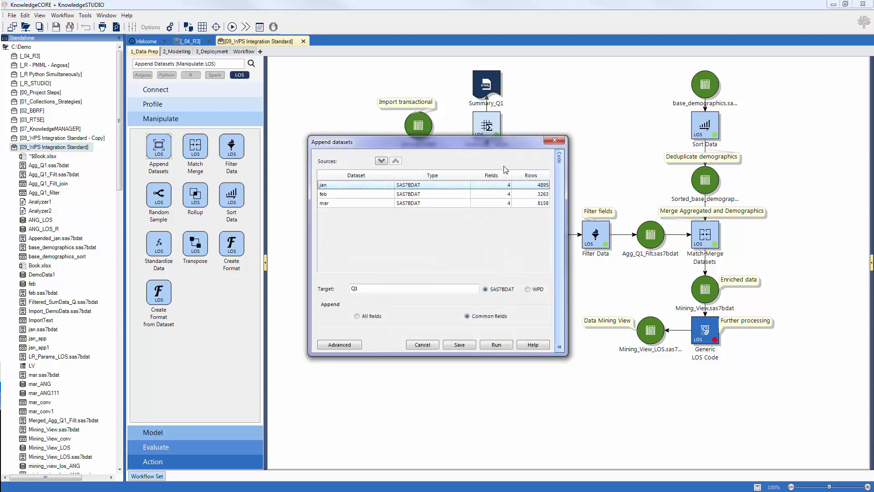
{"action": "left_click", "coordinate": [340, 345]}
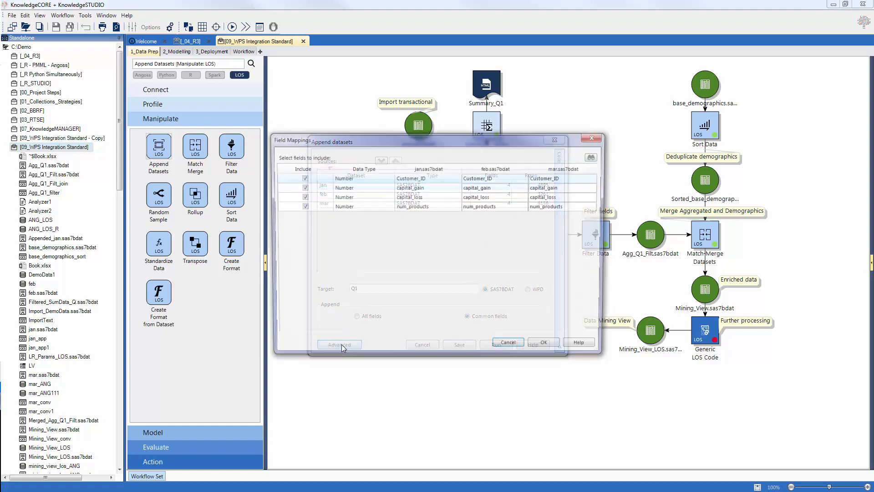
{"action": "left_click", "coordinate": [504, 187]}
{"action": "left_click", "coordinate": [514, 188]}
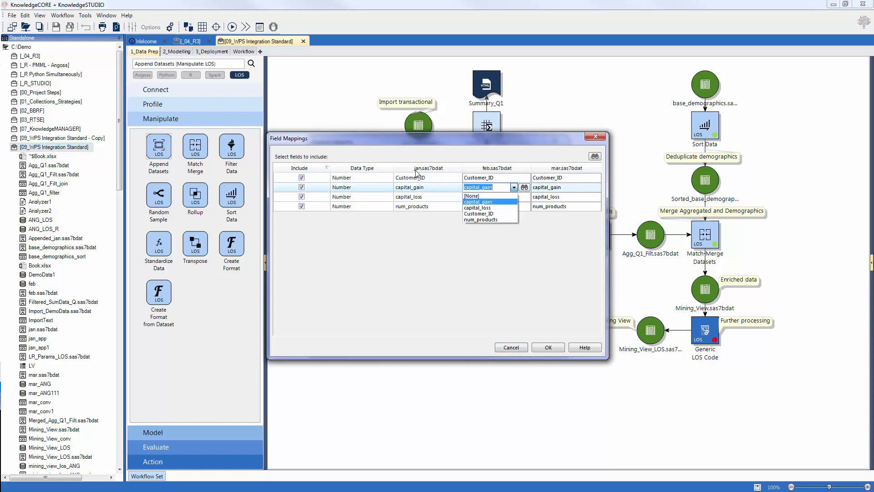
{"action": "left_click", "coordinate": [483, 270]}
{"action": "left_click", "coordinate": [511, 348]}
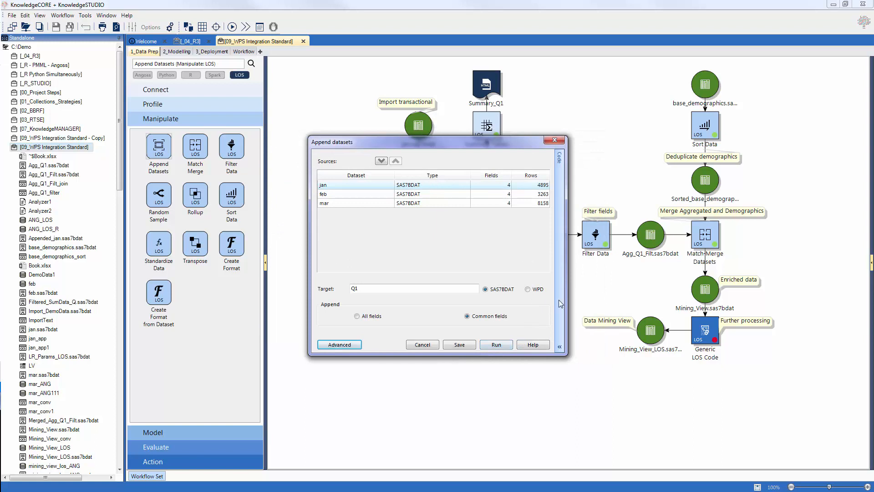
{"action": "left_click", "coordinate": [561, 304]}
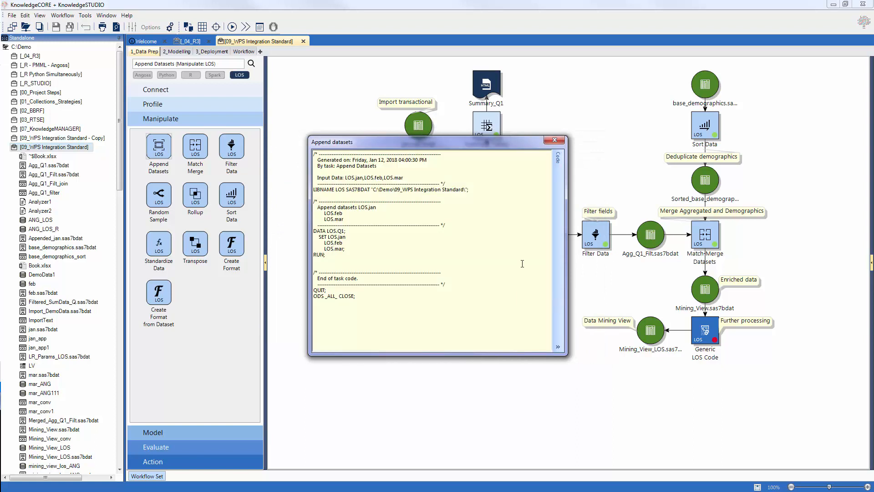
{"action": "left_click", "coordinate": [556, 141]}
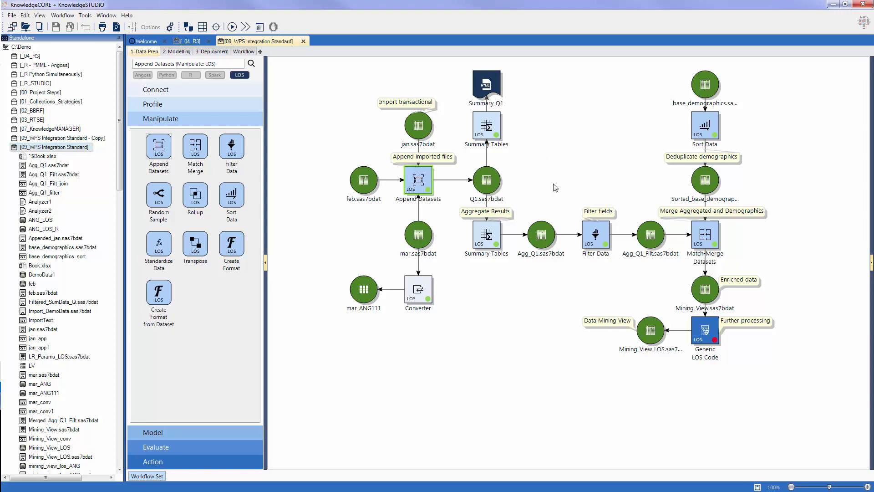
Review the Aggregate Results Summary Tables node, including the statistics for capital_gain and capital_loss and the generated code, and close it without saving
{"action": "right_click", "coordinate": [491, 235]}
{"action": "left_click", "coordinate": [517, 273]}
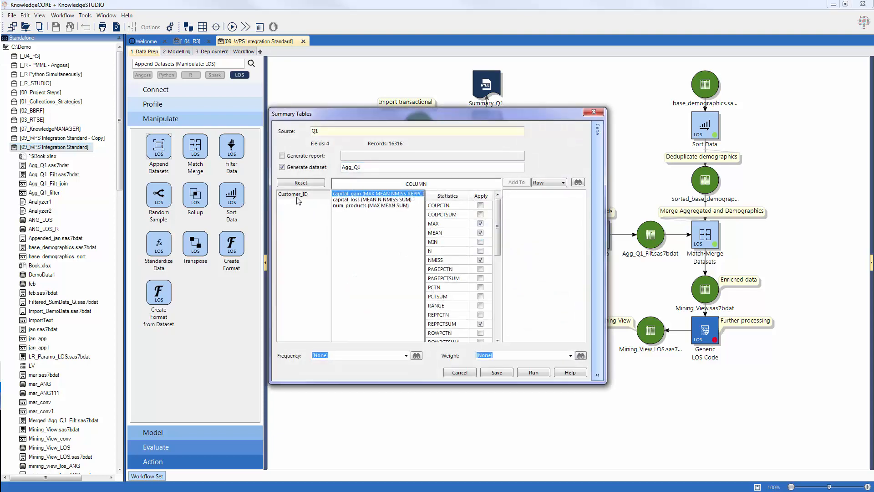
{"action": "left_click_drag", "start_coordinate": [338, 114], "coordinate": [247, 138]}
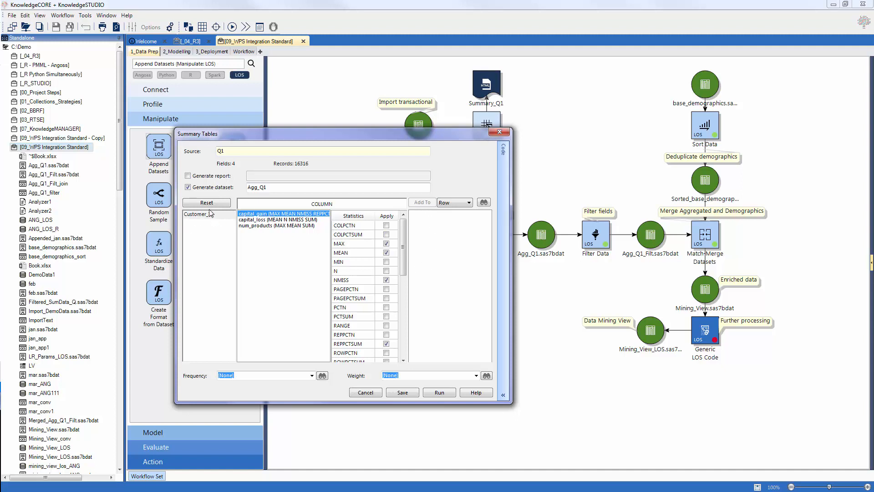
{"action": "key", "text": "shift+Down"}
{"action": "left_click_drag", "start_coordinate": [212, 219], "coordinate": [201, 216]}
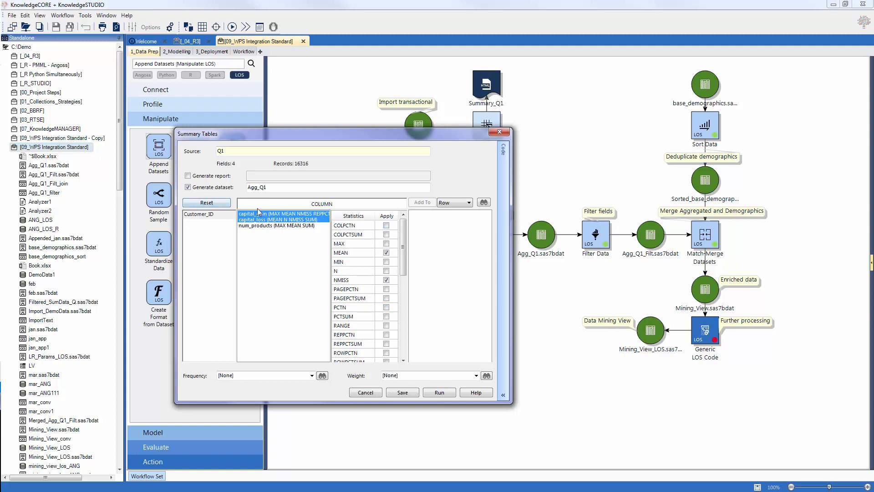
{"action": "left_click", "coordinate": [504, 330]}
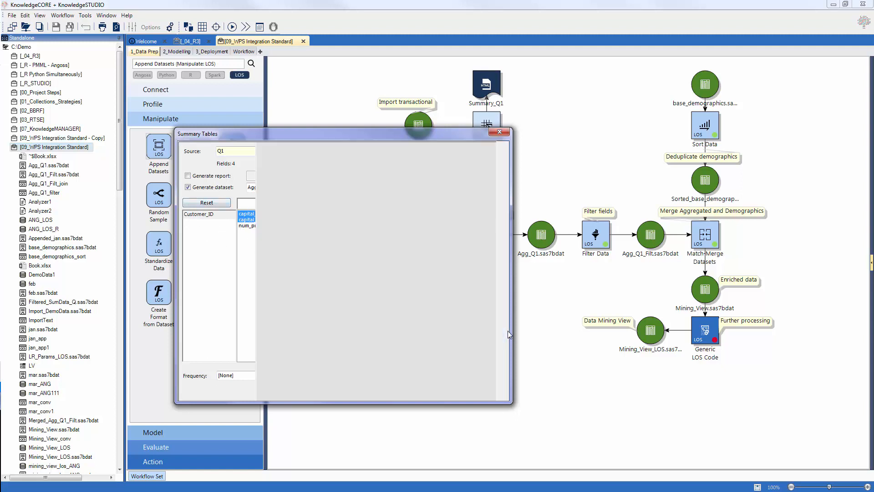
{"action": "left_click", "coordinate": [500, 132]}
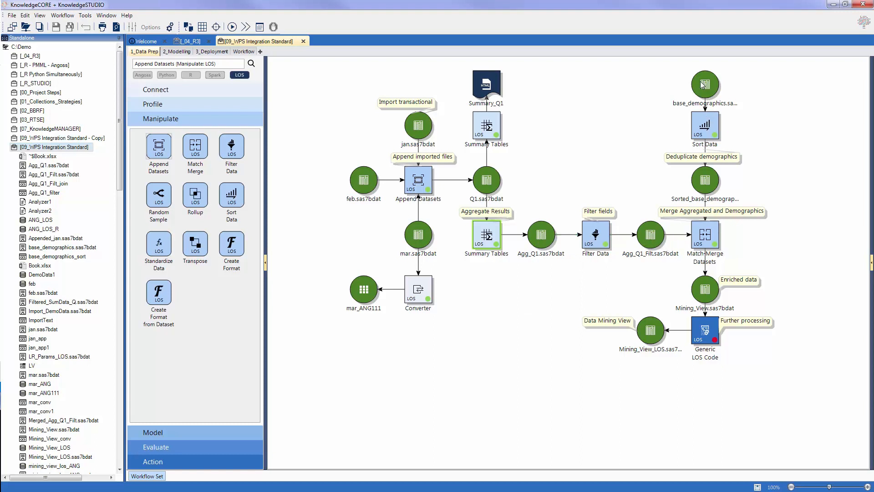
Preview the Agg_Q1_Filt.sas7bdat dataset, and review the sorting and duplicate-removal settings of the Sort Data node
{"action": "double_click", "coordinate": [649, 235]}
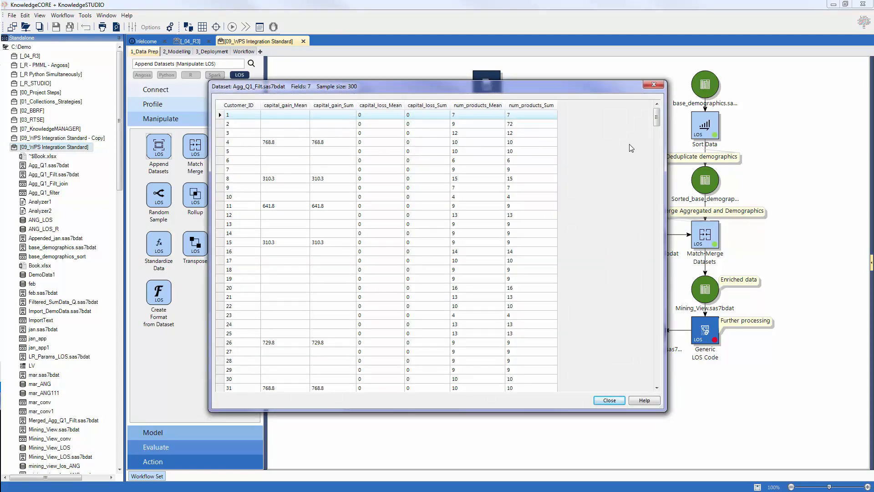
{"action": "left_click", "coordinate": [654, 85]}
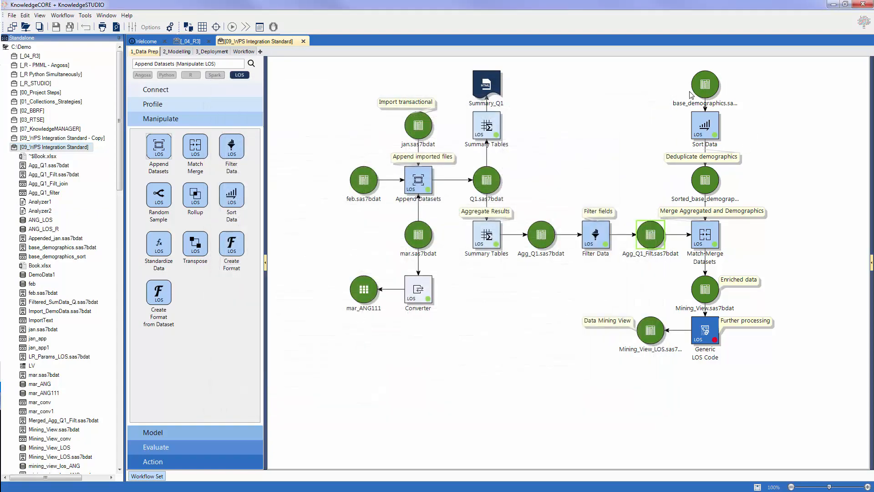
{"action": "right_click", "coordinate": [702, 130]}
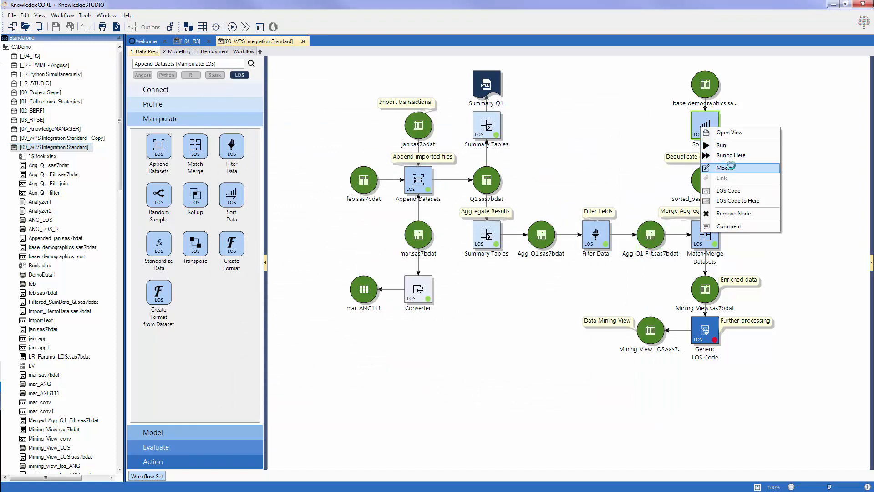
{"action": "left_click", "coordinate": [731, 167]}
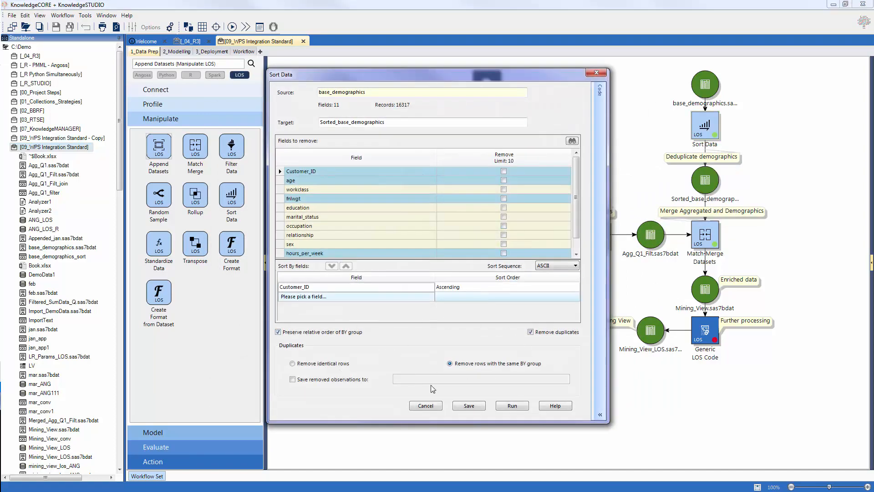
{"action": "left_click", "coordinate": [596, 72]}
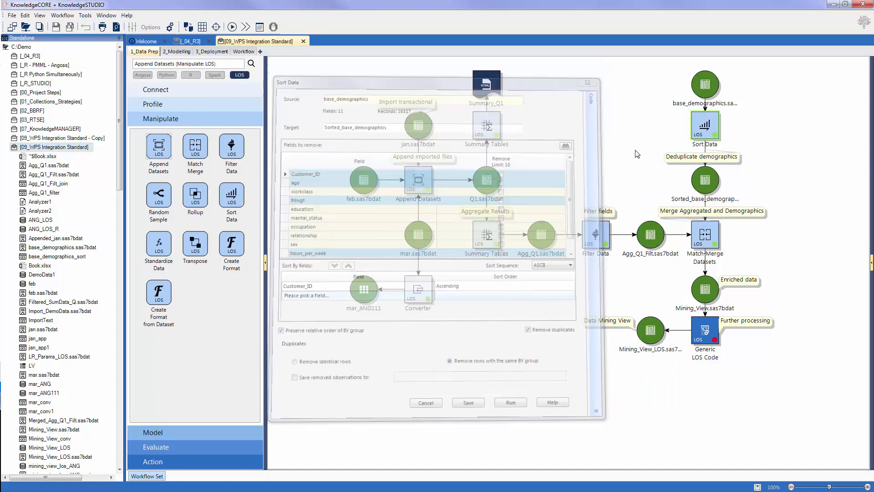
Review the Match-Merge Datasets node's sources, join type and merge field without saving, and preview the Mining_View.sas7bdat dataset
{"action": "right_click", "coordinate": [704, 235]}
{"action": "left_click", "coordinate": [727, 276]}
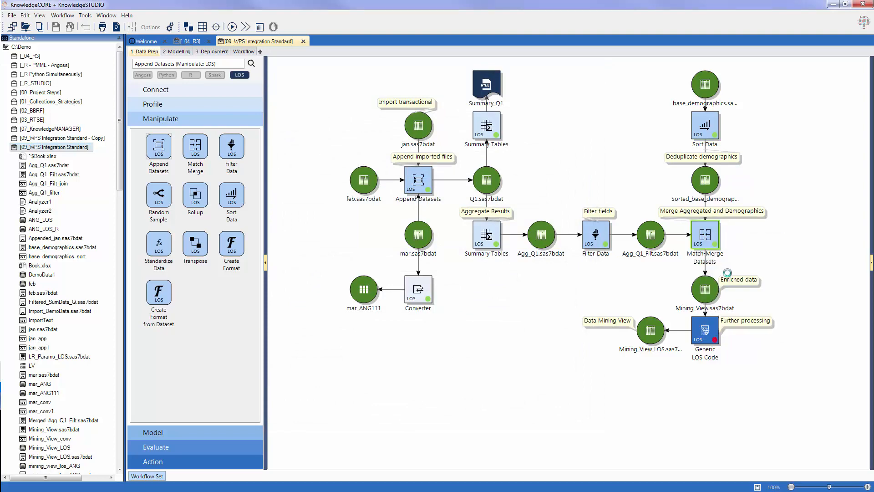
{"action": "left_click_drag", "start_coordinate": [383, 138], "coordinate": [312, 108]}
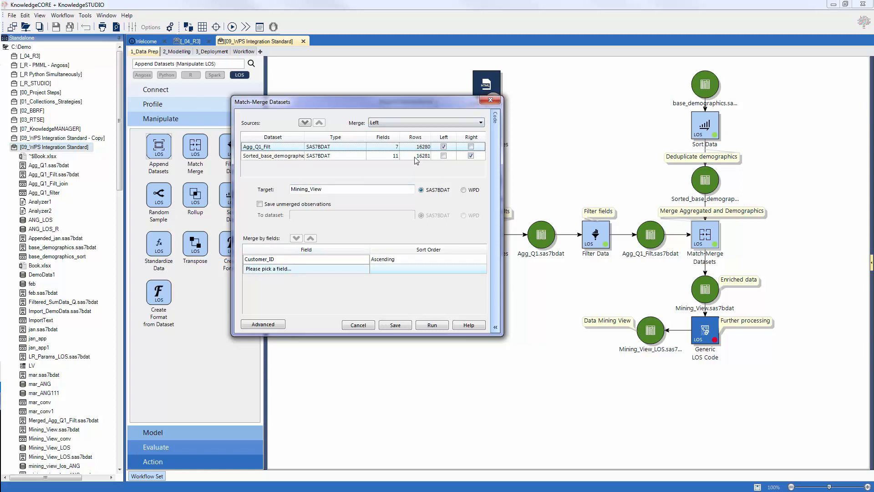
{"action": "left_click", "coordinate": [490, 100]}
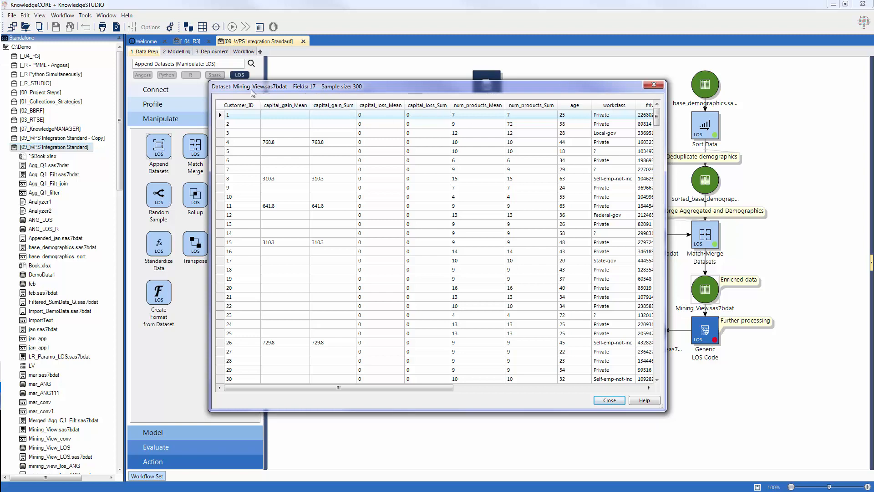
{"action": "left_click", "coordinate": [654, 85]}
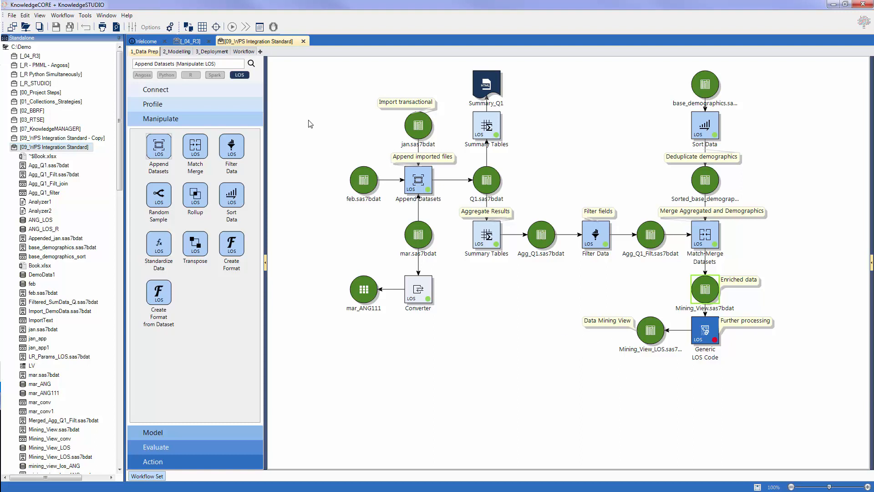
Locate the Generic LOS Code node in the palette by searching for generic
{"action": "left_click_drag", "start_coordinate": [219, 64], "coordinate": [119, 64]}
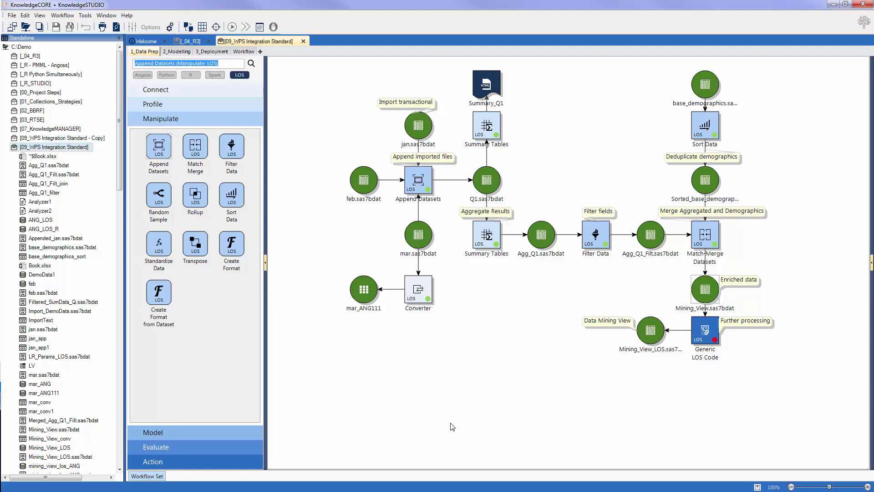
{"action": "type", "text": "gernic"}
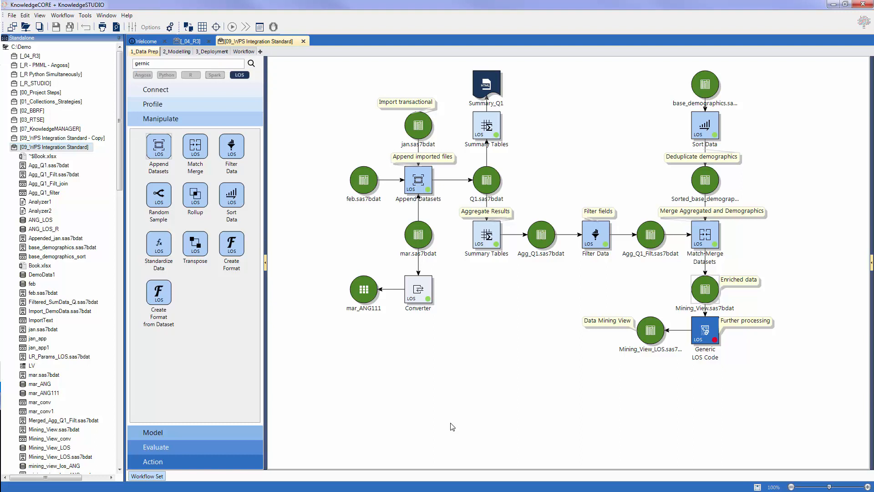
{"action": "key", "text": "BackSpace"}
{"action": "key", "text": "BackSpace"}
{"action": "type", "text": "neic"}
{"action": "key", "text": "BackSpace"}
{"action": "key", "text": "BackSpace"}
{"action": "type", "text": "r"}
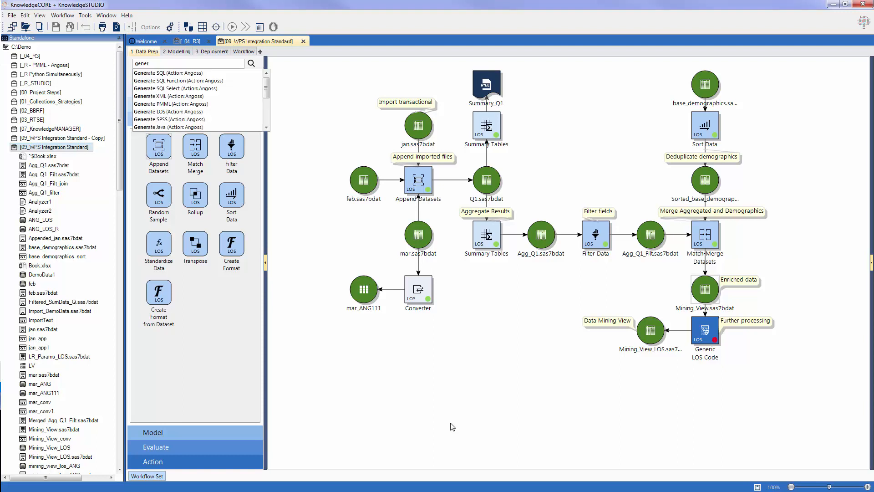
{"action": "type", "text": "ic"}
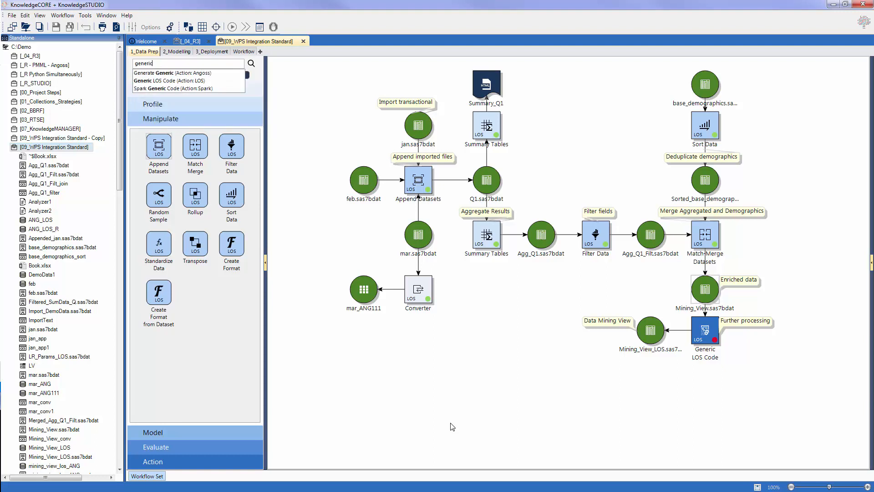
{"action": "key", "text": "Down"}
{"action": "key", "text": "Down"}
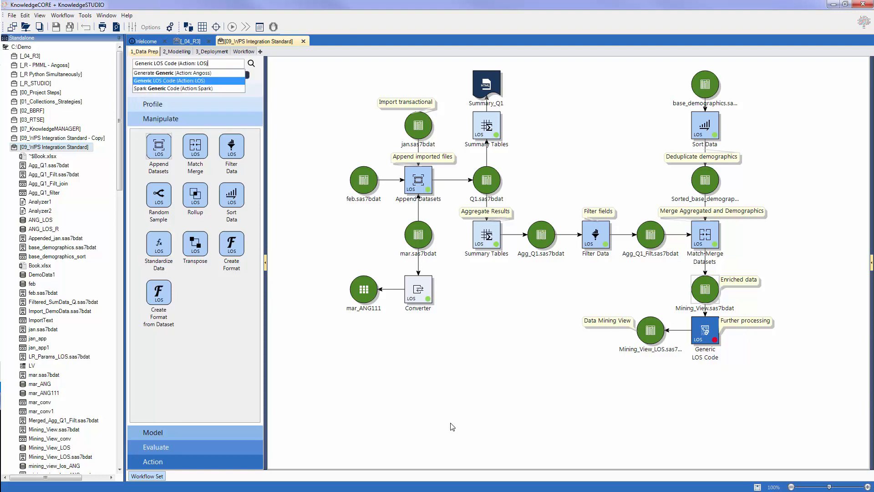
{"action": "key", "text": "Return"}
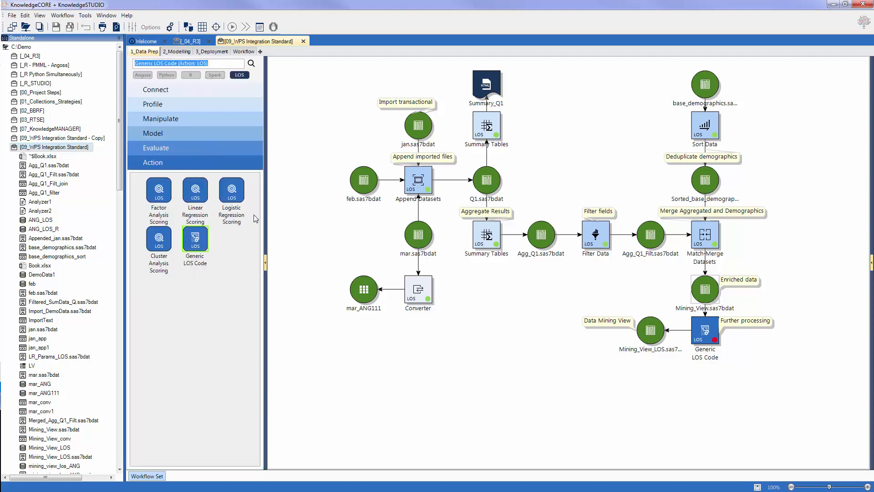
{"action": "mouse_move", "coordinate": [202, 246]}
{"action": "left_mouse_down"}
{"action": "mouse_move", "coordinate": [693, 312]}
{"action": "mouse_move", "coordinate": [318, 276]}
{"action": "mouse_move", "coordinate": [206, 256]}
{"action": "left_mouse_up"}
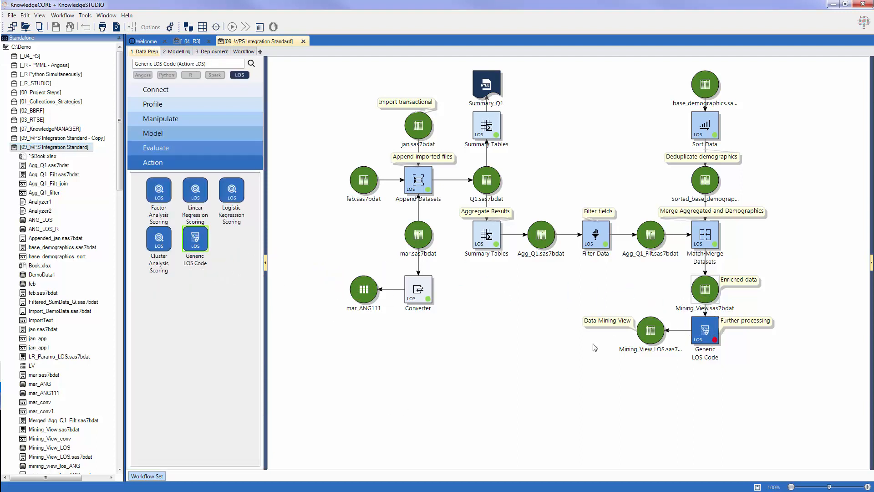
Review the code in the workflow's Generic LOS Code node, open it for editing in WPS Workbench, and enlarge the Workbench window
{"action": "double_click", "coordinate": [701, 325]}
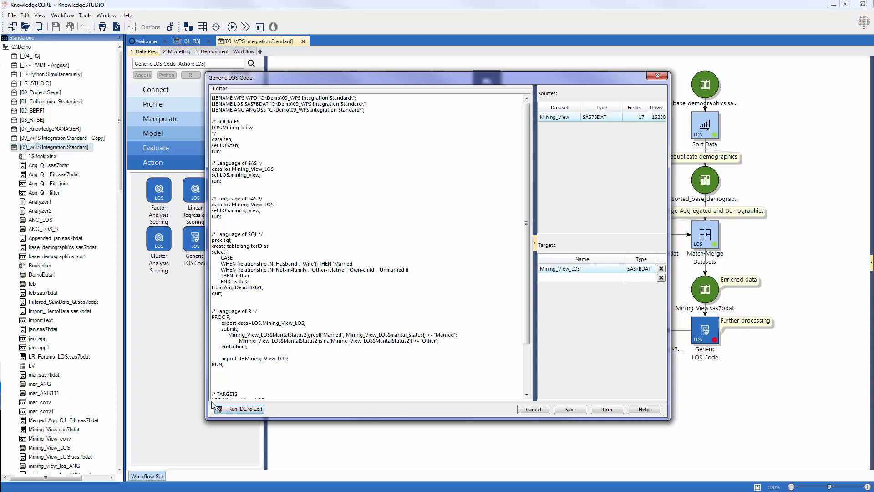
{"action": "left_click", "coordinate": [249, 410]}
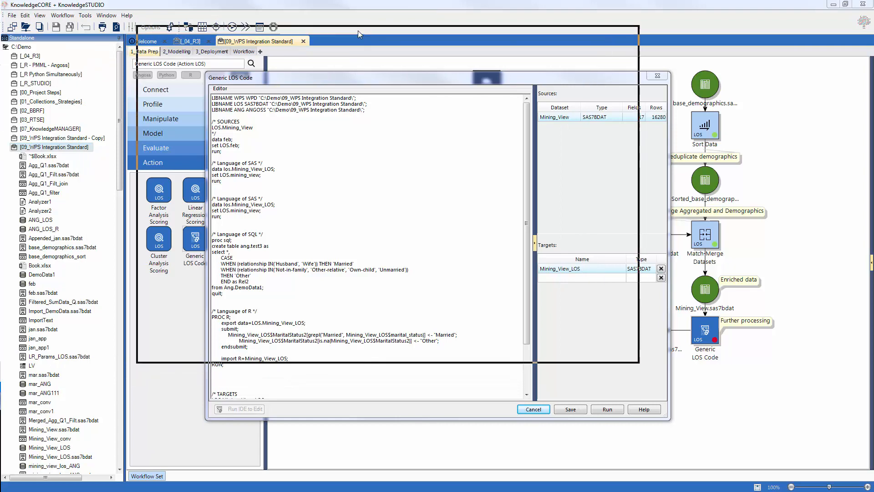
{"action": "left_click_drag", "start_coordinate": [635, 356], "coordinate": [795, 439]}
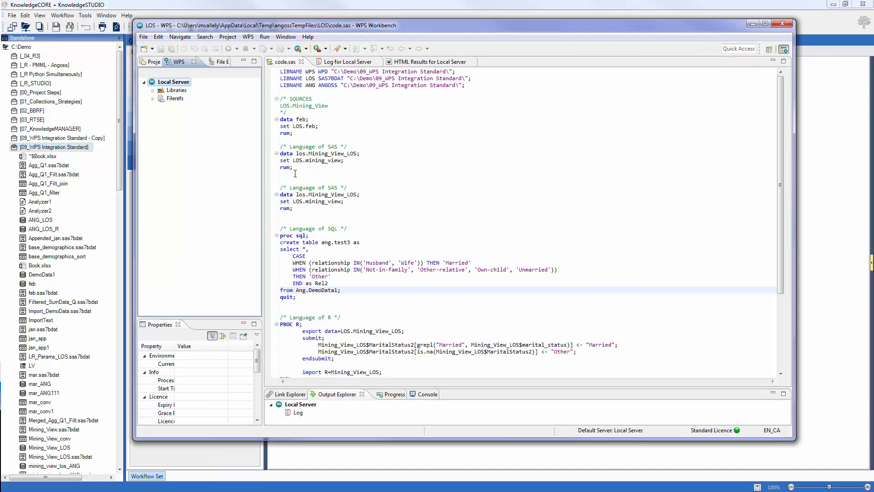
Duplicate the first "Language of SAS" block that creates los.Mining_View_LOS, placing the copy directly below the original in code.sas
{"action": "left_click_drag", "start_coordinate": [295, 173], "coordinate": [280, 145]}
{"action": "key", "text": "ctrl+c"}
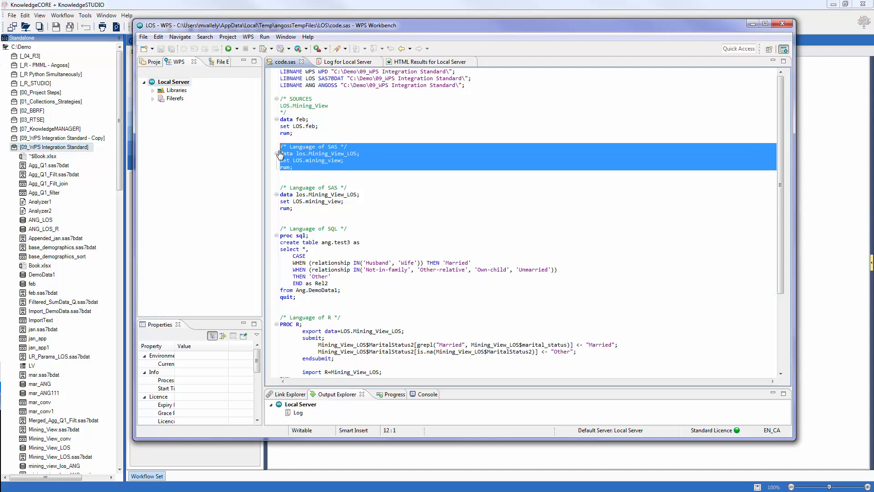
{"action": "left_click", "coordinate": [311, 175]}
{"action": "key", "text": "Return"}
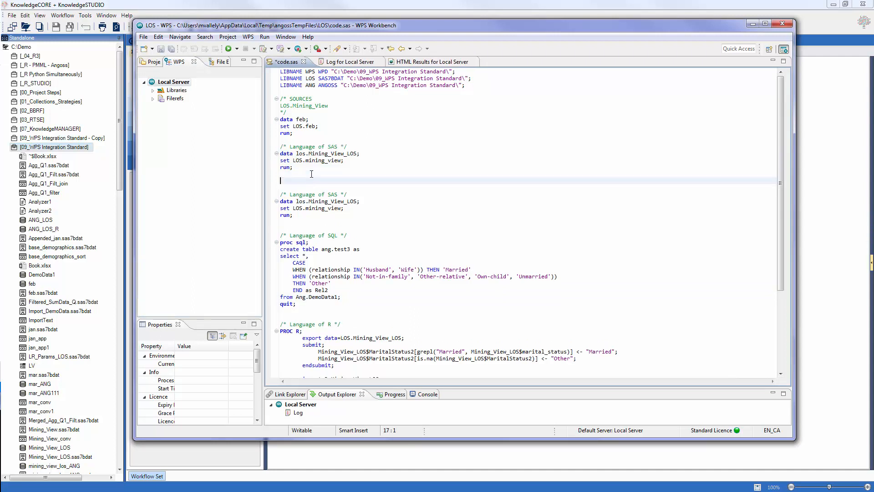
{"action": "key", "text": "ctrl+v"}
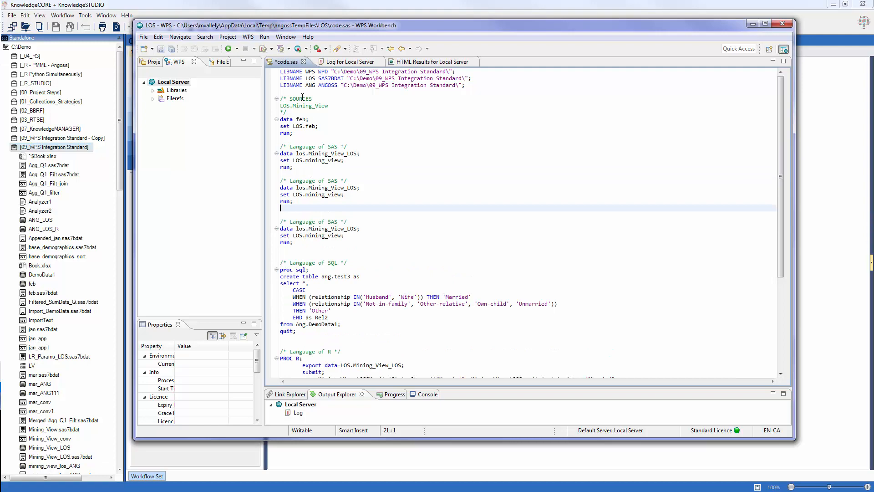
Close WPS Workbench saving the changes to code.sas, and close the Generic LOS Code node without running it
{"action": "left_click", "coordinate": [781, 24]}
{"action": "left_click", "coordinate": [518, 240]}
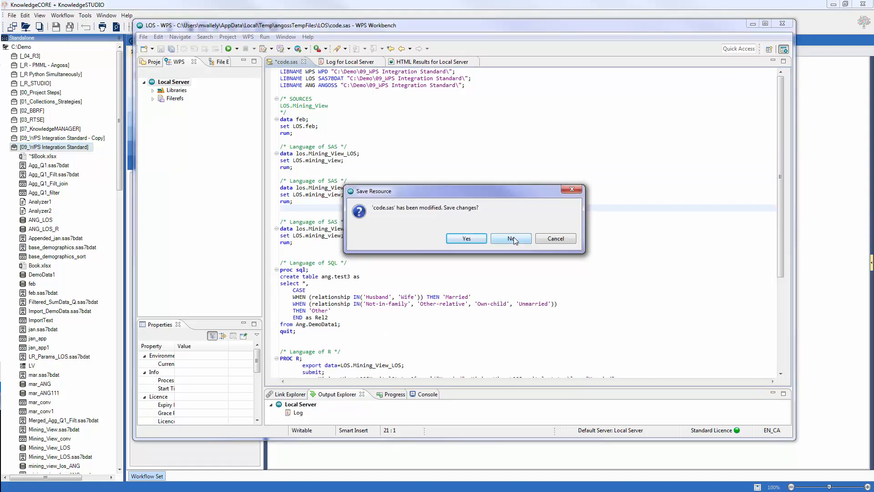
{"action": "left_click", "coordinate": [471, 240]}
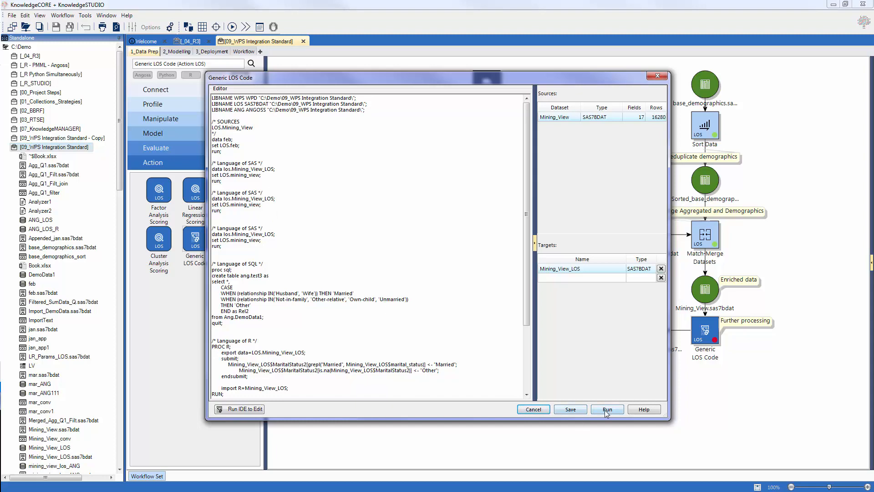
{"action": "left_click", "coordinate": [657, 75]}
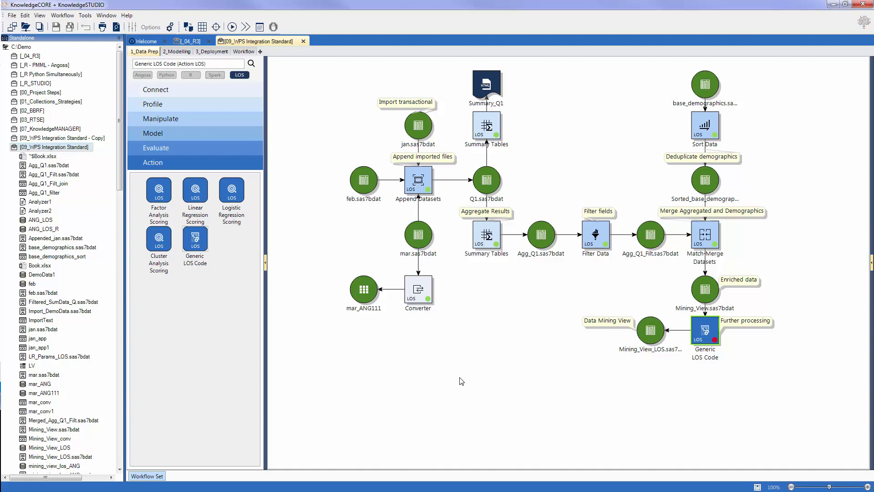
Filter the node palette to Spark only, and review the Spark nodes for connecting to and manipulating data
{"action": "left_click", "coordinate": [240, 76]}
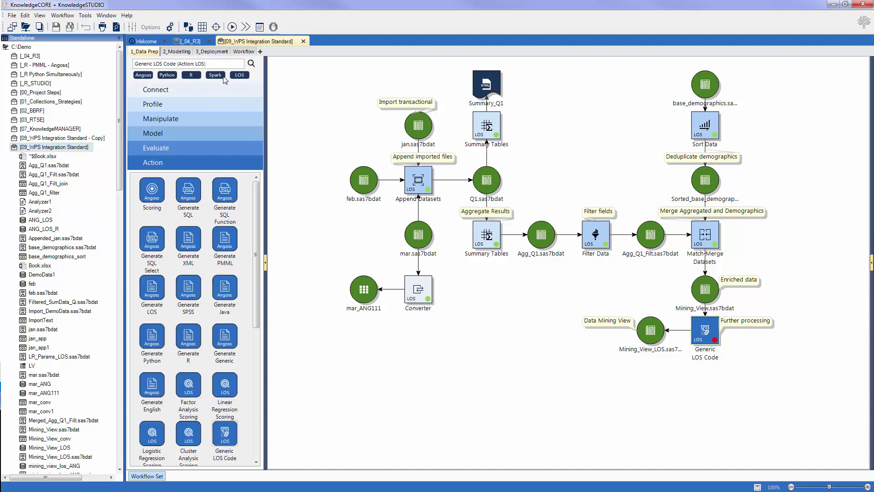
{"action": "left_click", "coordinate": [215, 76]}
{"action": "left_click", "coordinate": [201, 90]}
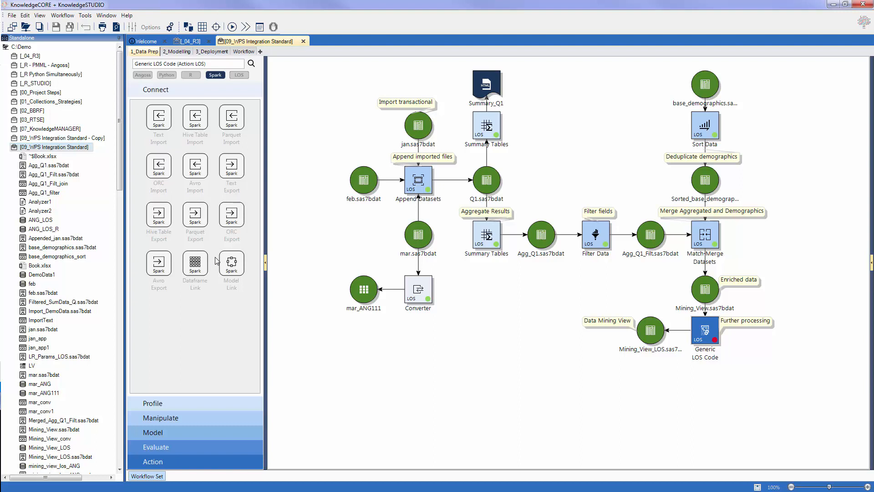
{"action": "left_click", "coordinate": [201, 417]}
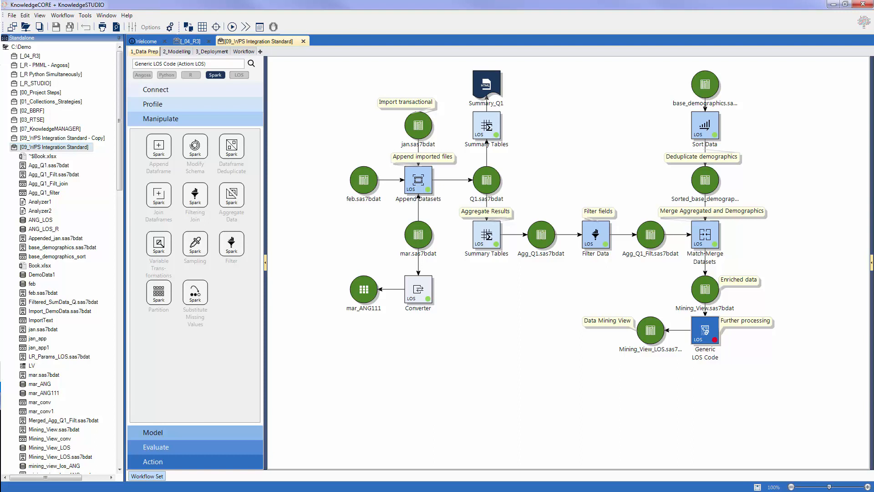
Create a new project with the proposed name, and slightly widen the project tree
{"action": "left_click", "coordinate": [12, 15]}
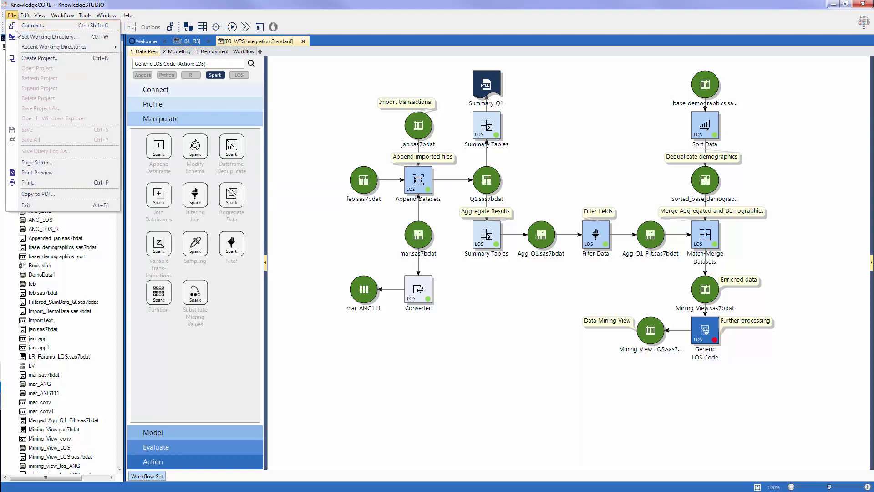
{"action": "left_click", "coordinate": [29, 58]}
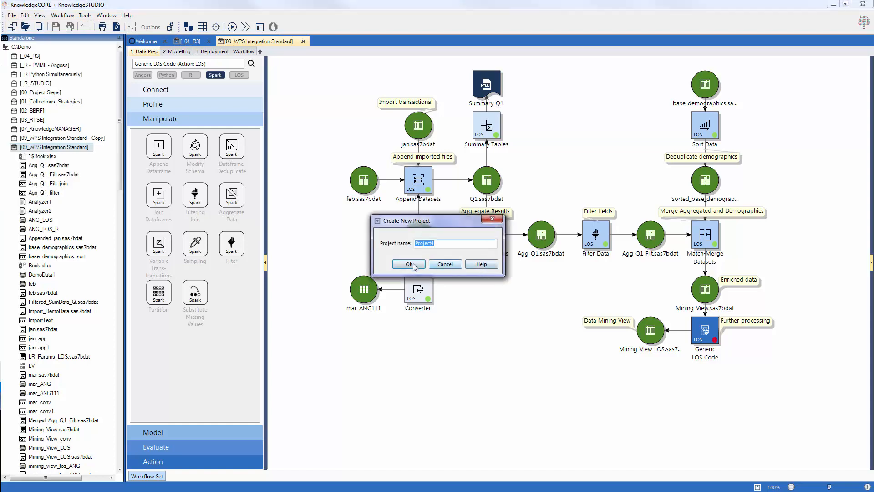
{"action": "left_click", "coordinate": [414, 267]}
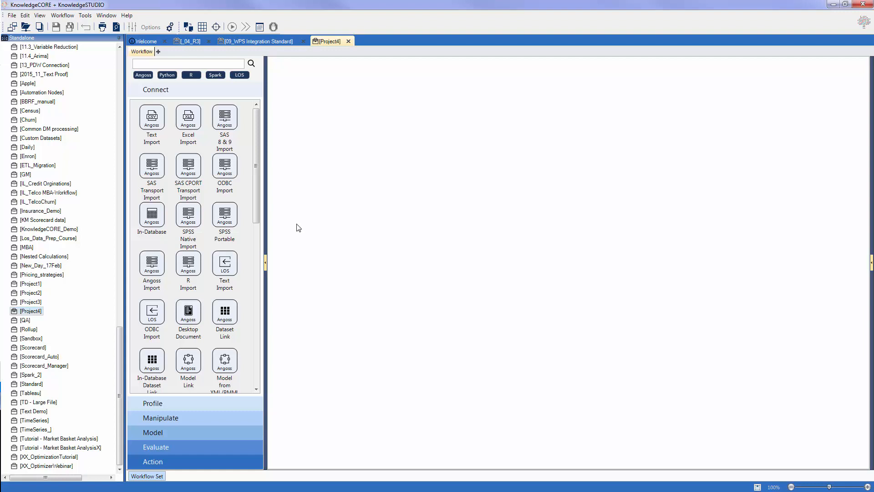
{"action": "left_click_drag", "start_coordinate": [125, 184], "coordinate": [133, 185]}
Filter the palette to Angoss nodes, add an Excel Import node to the workflow, and import DemoData.xlsx from the DEMO folder with it
{"action": "left_click", "coordinate": [151, 75]}
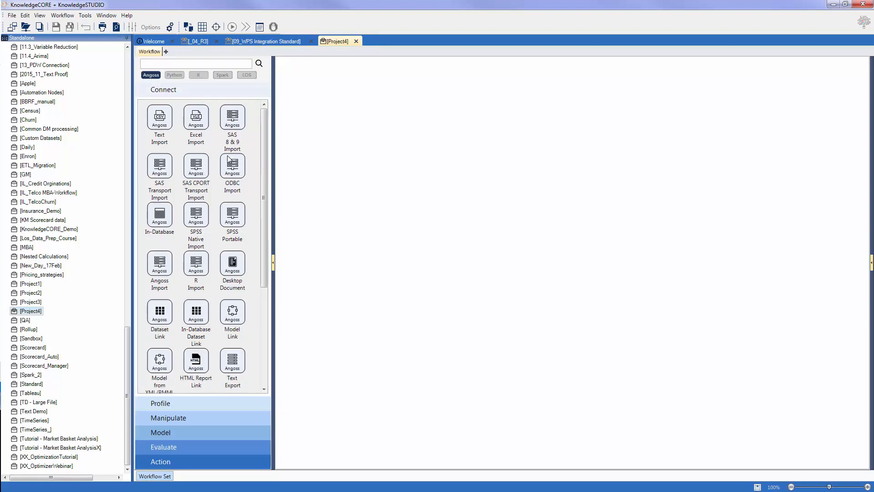
{"action": "left_click_drag", "start_coordinate": [196, 122], "coordinate": [323, 131]}
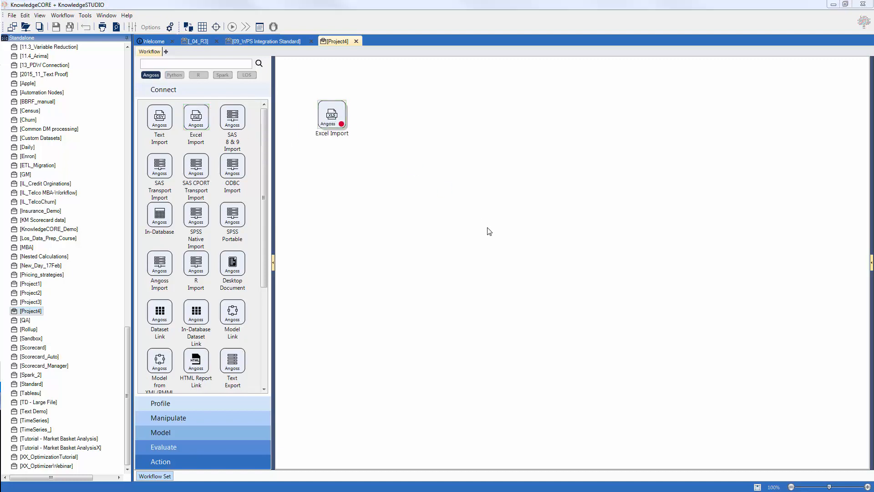
{"action": "left_click", "coordinate": [562, 179]}
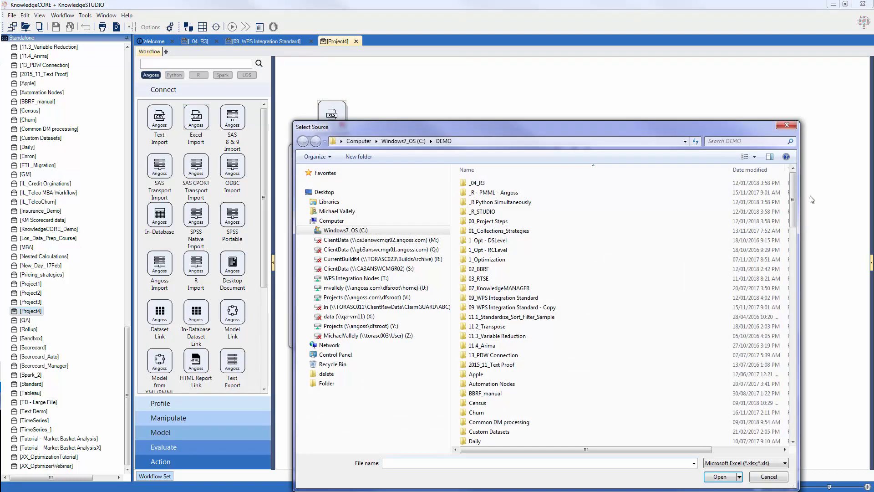
{"action": "left_click_drag", "start_coordinate": [793, 196], "coordinate": [796, 373]}
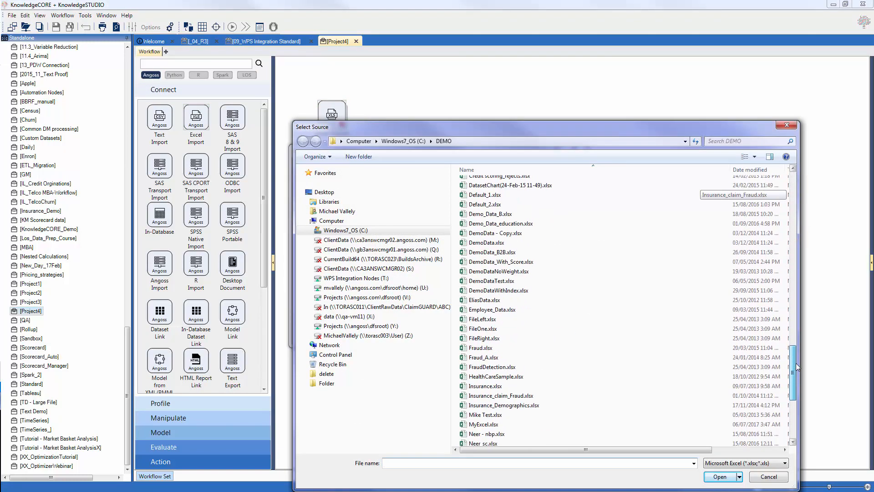
{"action": "left_click", "coordinate": [486, 242]}
{"action": "left_click", "coordinate": [720, 476]}
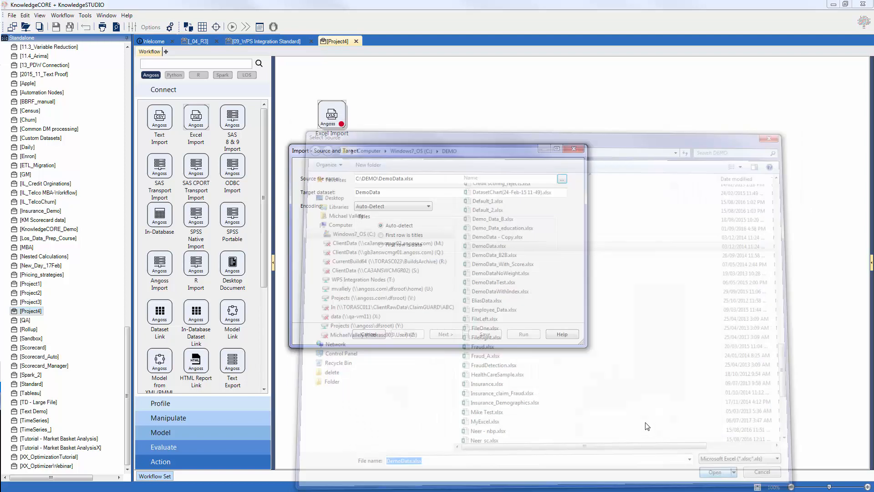
{"action": "left_click", "coordinate": [524, 335]}
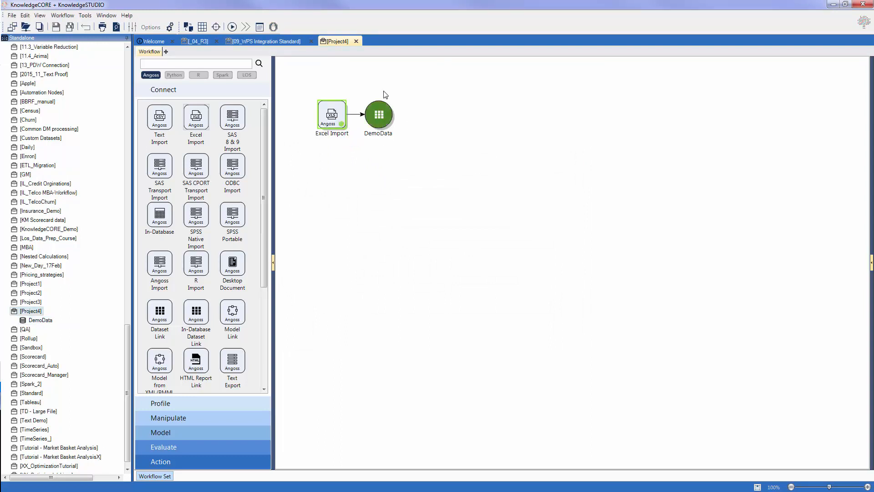
Open the DemoData dataset and view its top 100 rows with all columns displayed
{"action": "left_click", "coordinate": [46, 320]}
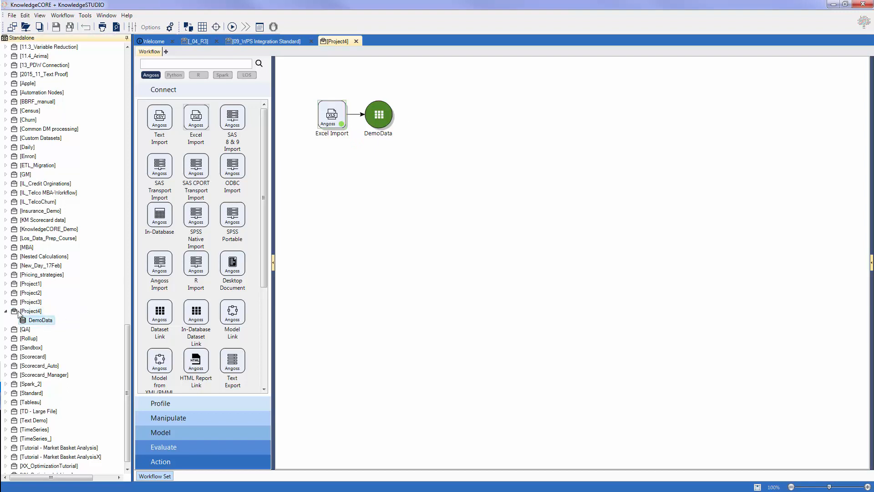
{"action": "double_click", "coordinate": [378, 115]}
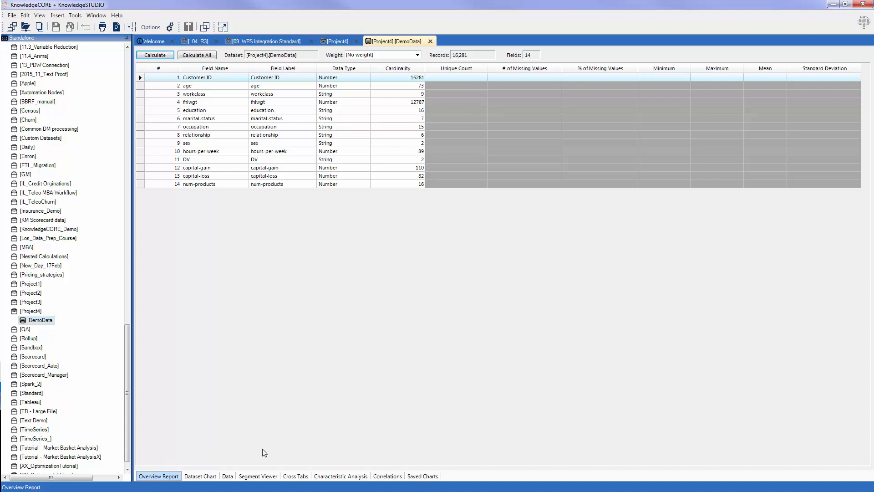
{"action": "left_click", "coordinate": [228, 476]}
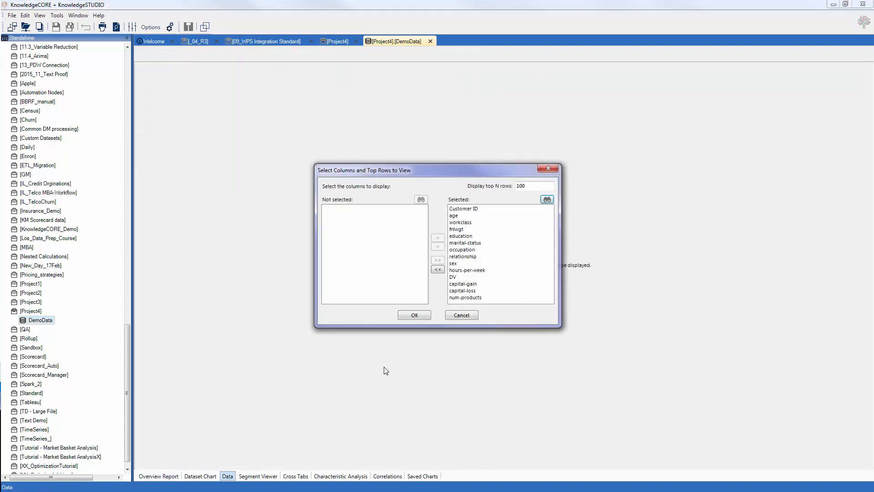
{"action": "left_click", "coordinate": [415, 318]}
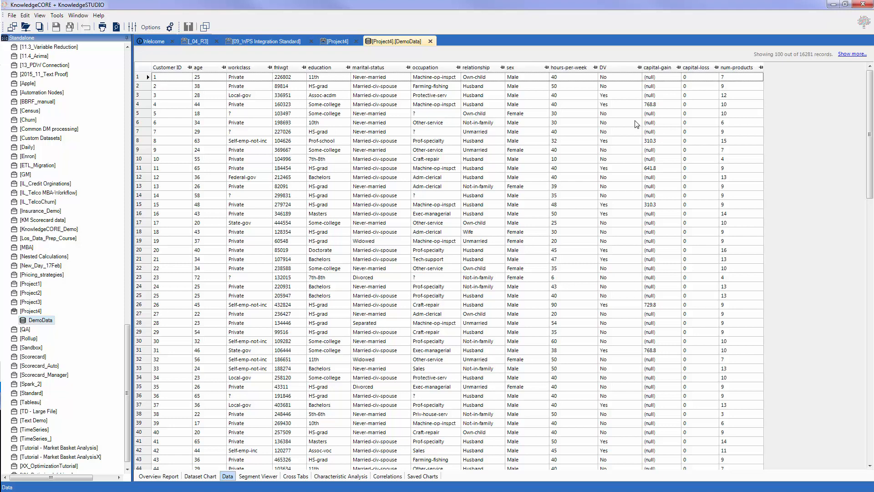
Calculate all measures in the DemoData Overview Report, and review the basic measures available in its options without changing them
{"action": "left_click", "coordinate": [175, 476]}
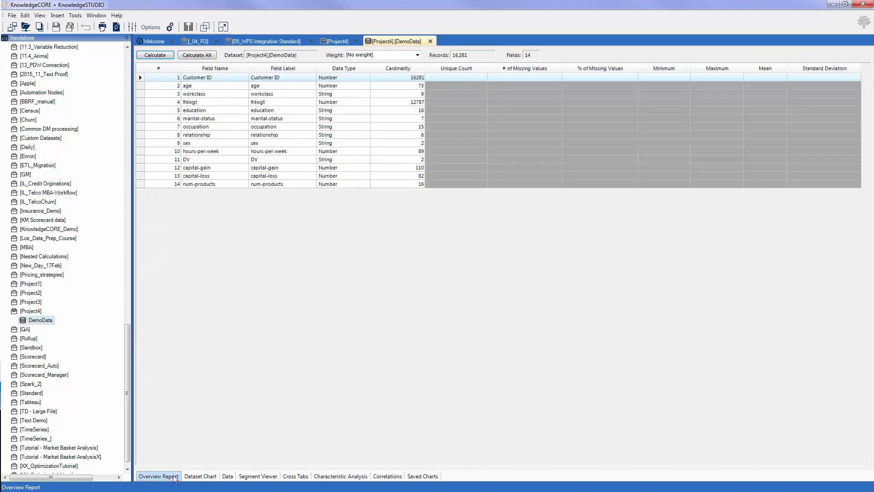
{"action": "left_click", "coordinate": [199, 56]}
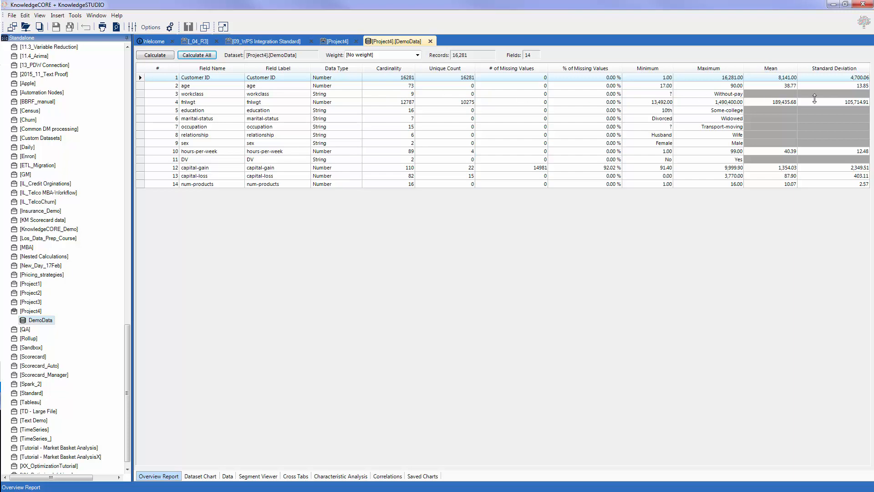
{"action": "left_click", "coordinate": [149, 28]}
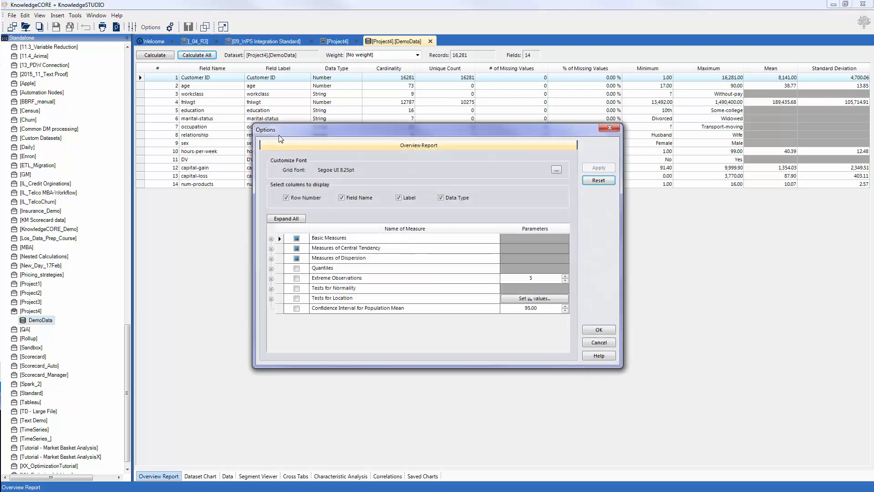
{"action": "left_click_drag", "start_coordinate": [352, 65], "coordinate": [352, 65]}
{"action": "left_click", "coordinate": [300, 167]}
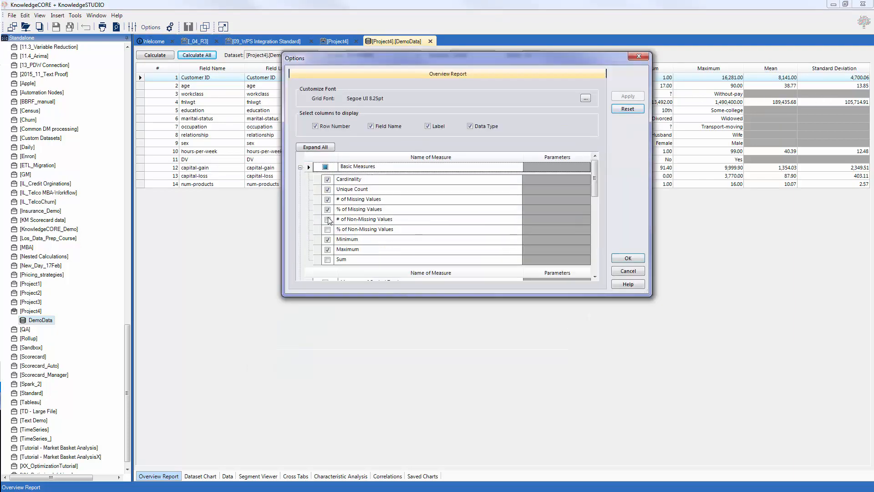
{"action": "left_click_drag", "start_coordinate": [392, 296], "coordinate": [394, 432]}
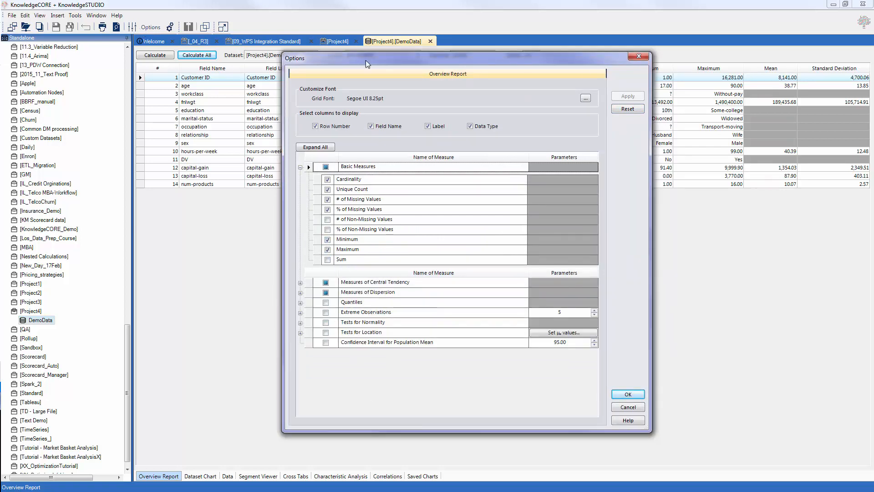
{"action": "left_click", "coordinate": [638, 56]}
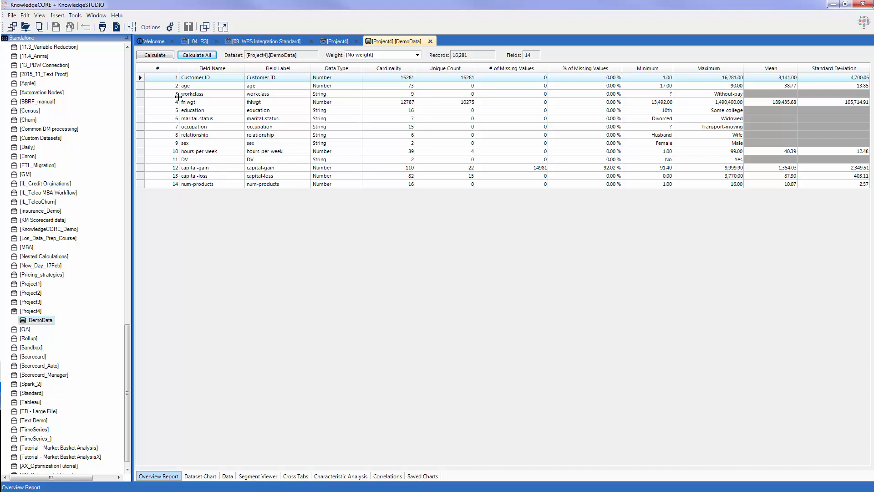
Select the workclass row and then the sex row in the Overview Report, and view the Dataset Chart for sex
{"action": "left_click", "coordinate": [175, 94]}
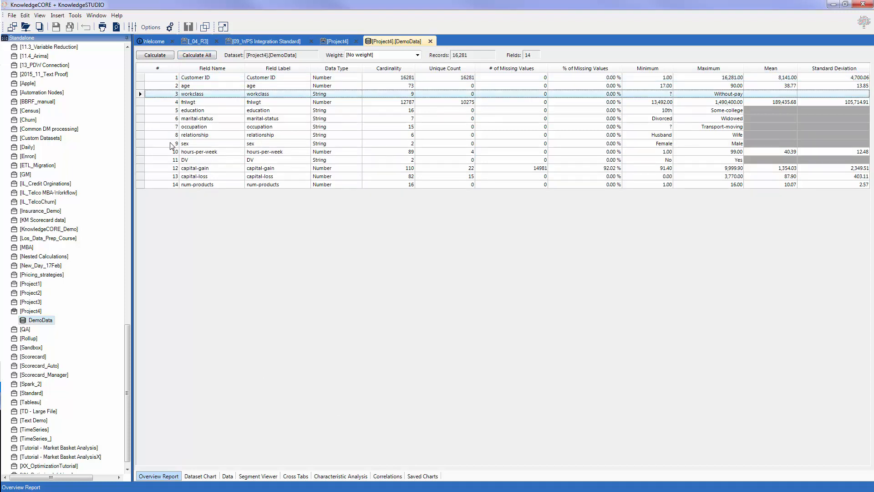
{"action": "left_click", "coordinate": [172, 144]}
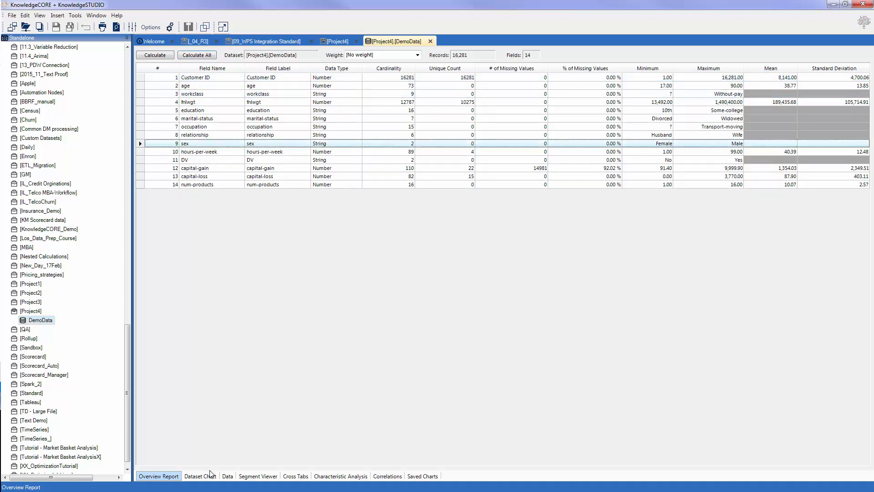
{"action": "left_click", "coordinate": [208, 476]}
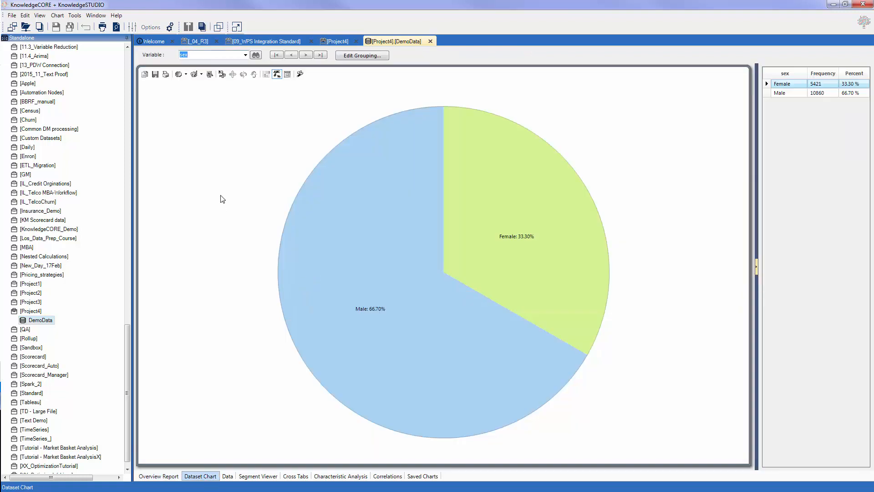
Browse the dataset charts of other variables, including occupation, relationship, marital-status, education and fnlwgt
{"action": "left_click", "coordinate": [245, 55]}
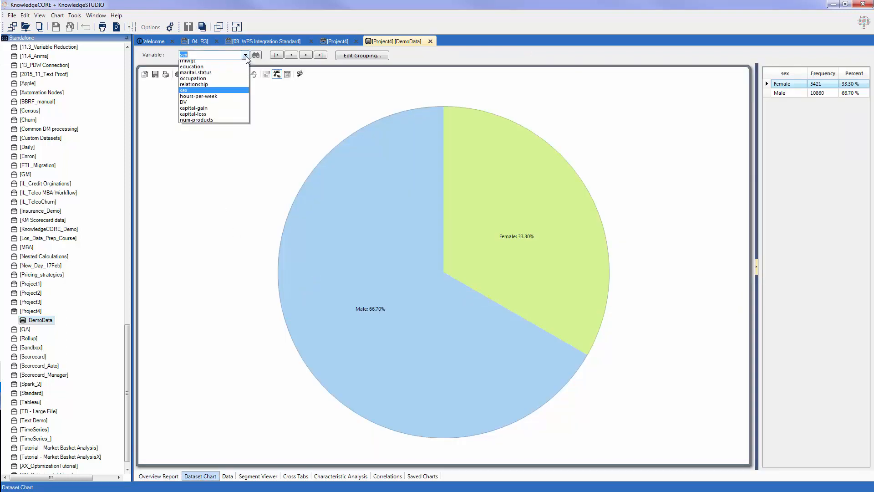
{"action": "left_click", "coordinate": [237, 99]}
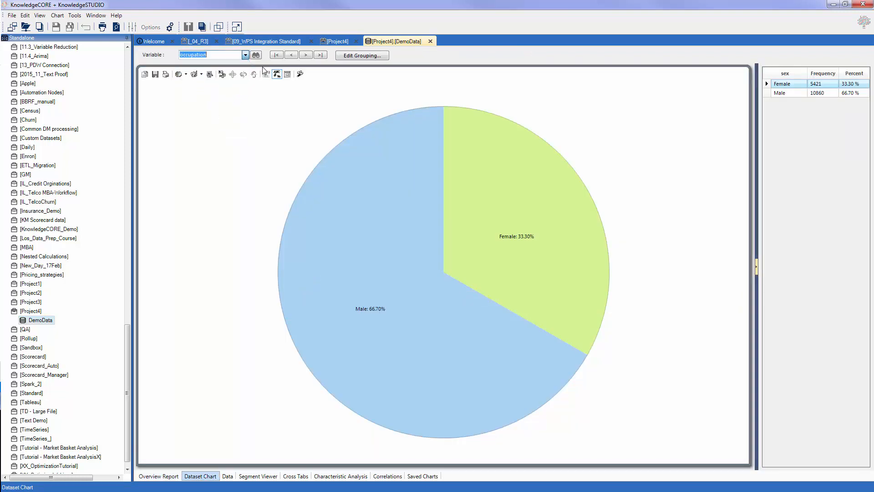
{"action": "left_click", "coordinate": [306, 55]}
{"action": "left_click", "coordinate": [291, 55]}
{"action": "left_click", "coordinate": [290, 55]}
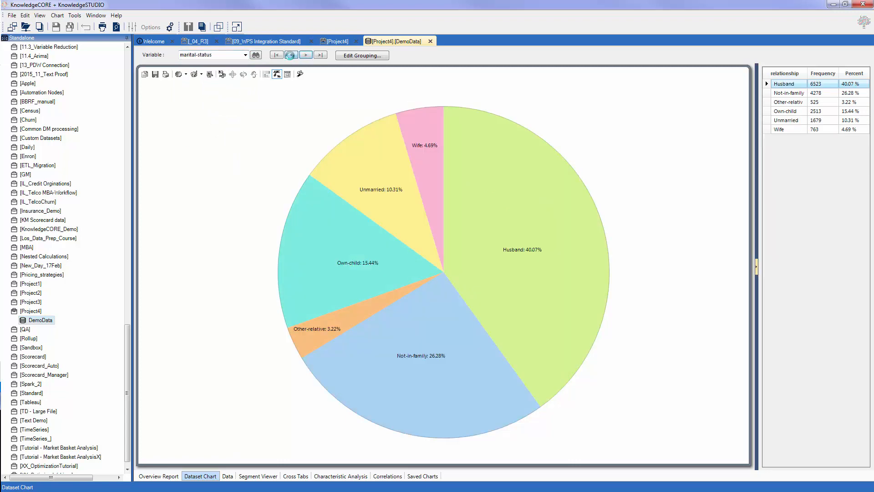
{"action": "left_click", "coordinate": [291, 55]}
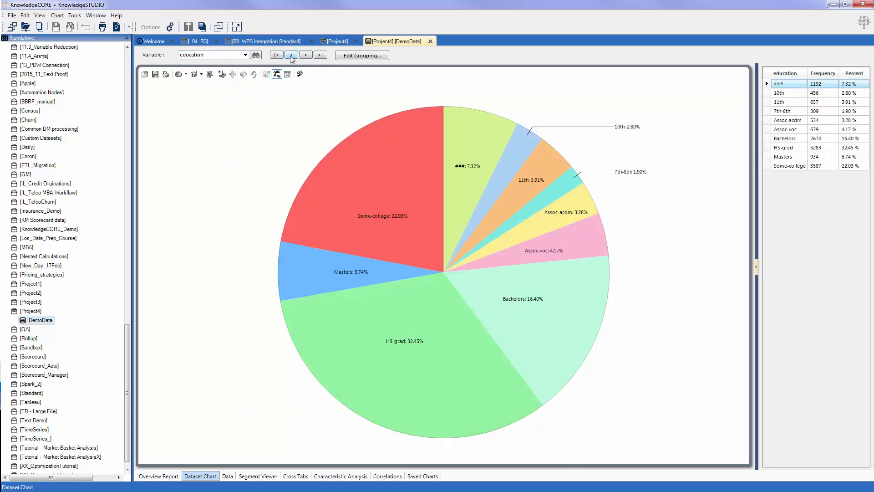
{"action": "left_click", "coordinate": [291, 55]}
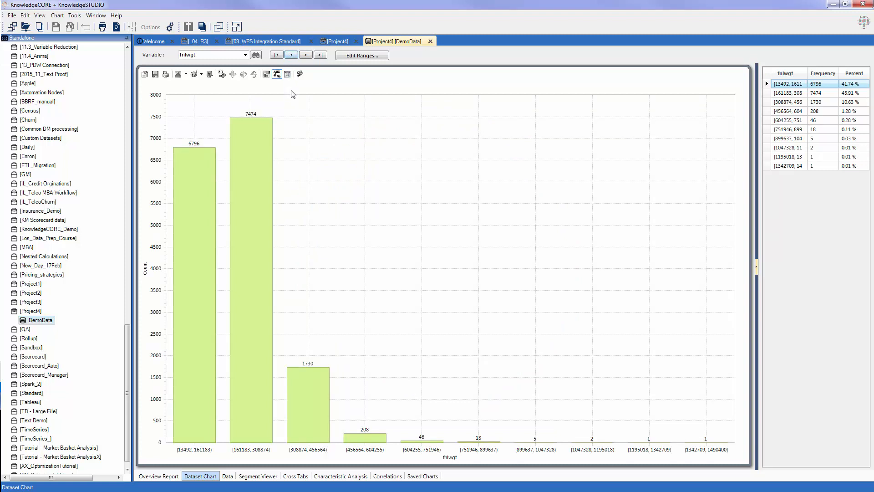
Chart the age variable, and review the gallery of available chart types without changing the type
{"action": "left_click", "coordinate": [245, 55]}
{"action": "left_click", "coordinate": [240, 69]}
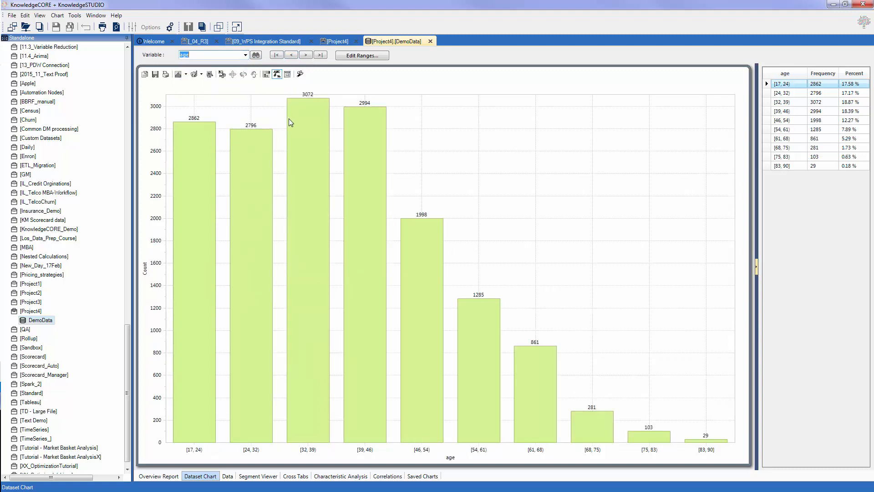
{"action": "right_click", "coordinate": [435, 138]}
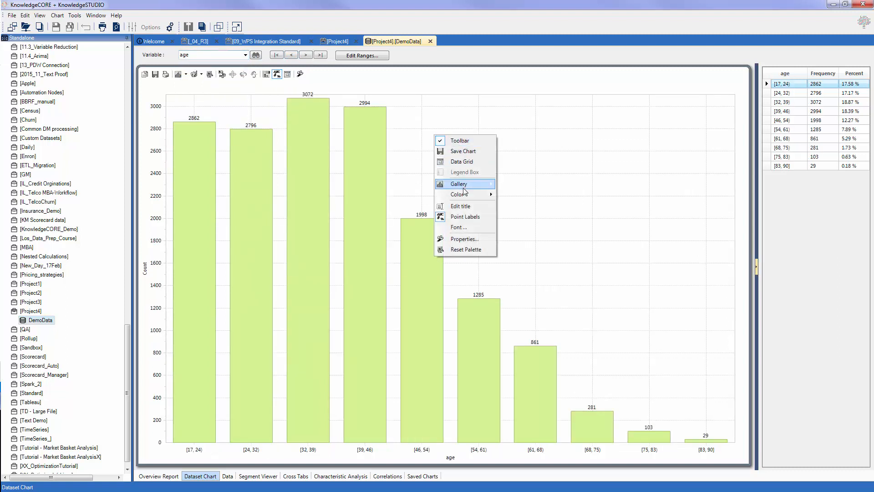
{"action": "mouse_move", "coordinate": [467, 183]}
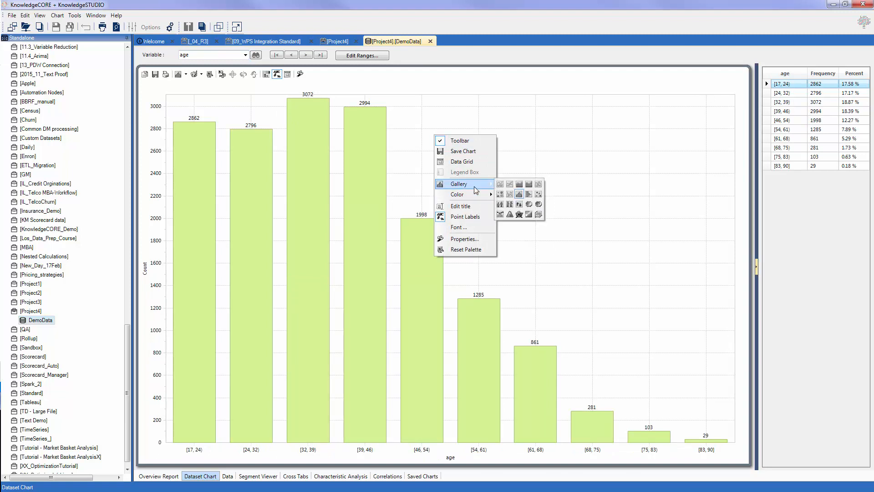
{"action": "left_click", "coordinate": [453, 89]}
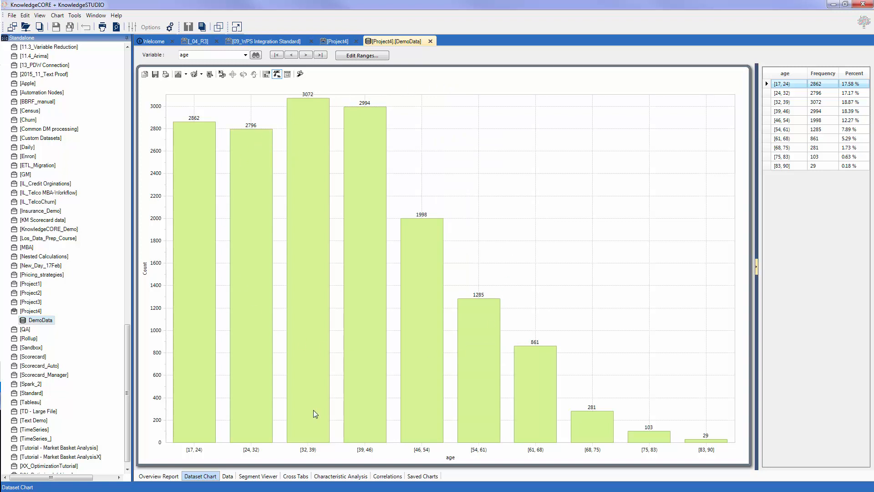
Dock the Data view to the right of the other dataset views, narrow it, and return to the Dataset Chart
{"action": "left_click_drag", "start_coordinate": [228, 476], "coordinate": [861, 263]}
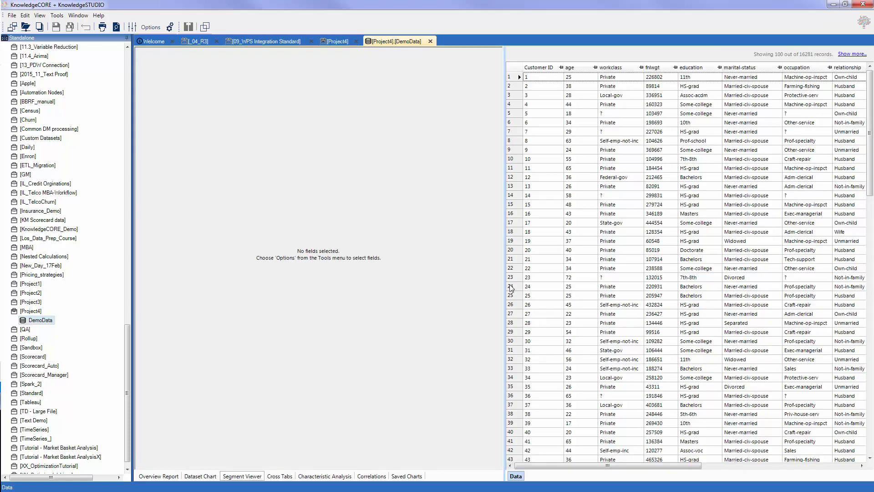
{"action": "left_click_drag", "start_coordinate": [502, 277], "coordinate": [732, 260]}
{"action": "left_click", "coordinate": [205, 475]}
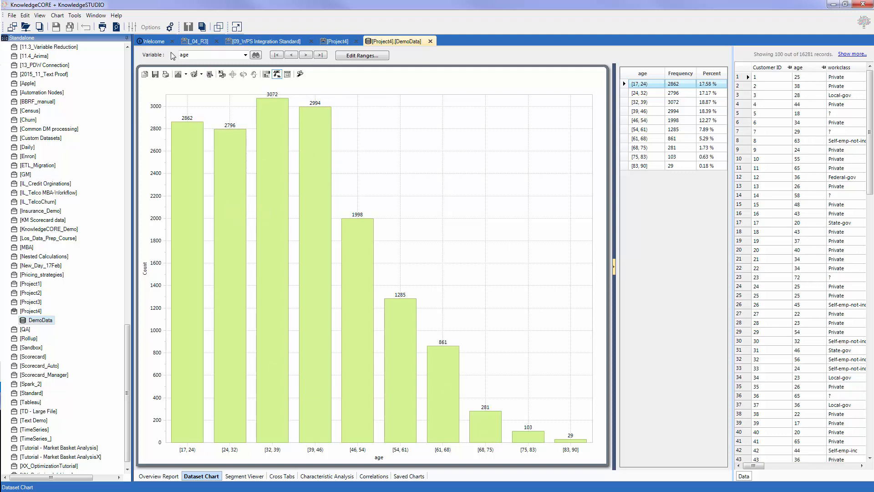
Edit the age ranges so that the first range ends at 30 and the second ends at 50
{"action": "left_click", "coordinate": [366, 56]}
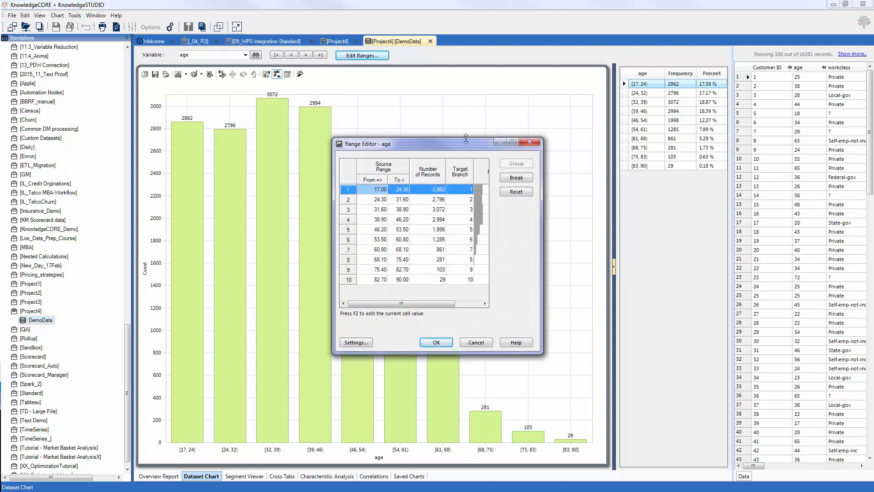
{"action": "left_click_drag", "start_coordinate": [465, 139], "coordinate": [457, 88]}
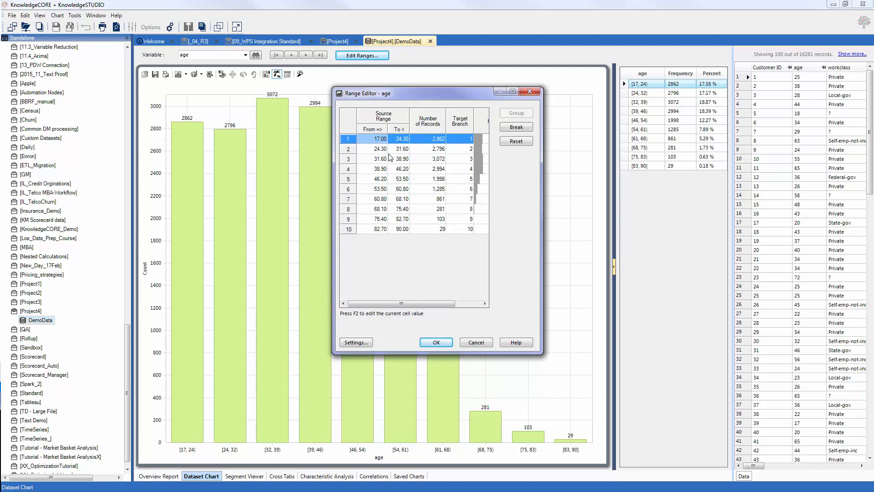
{"action": "left_click", "coordinate": [399, 143]}
{"action": "left_click", "coordinate": [399, 140]}
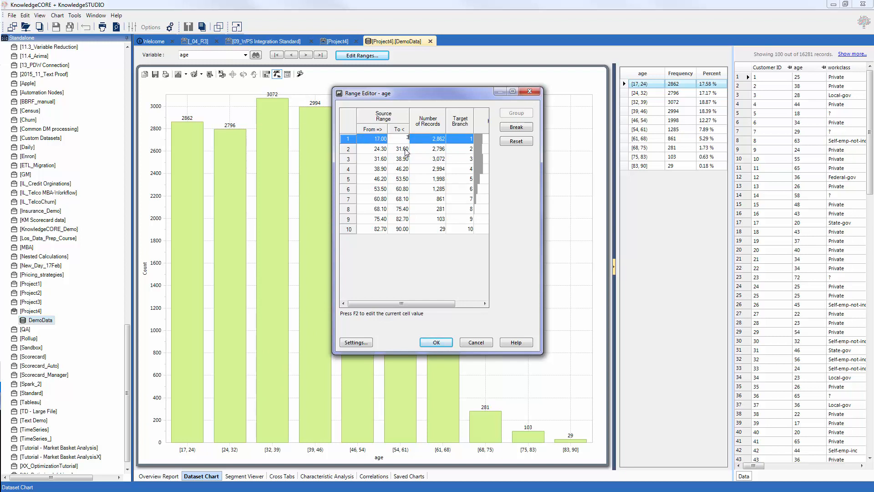
{"action": "left_click", "coordinate": [398, 151]}
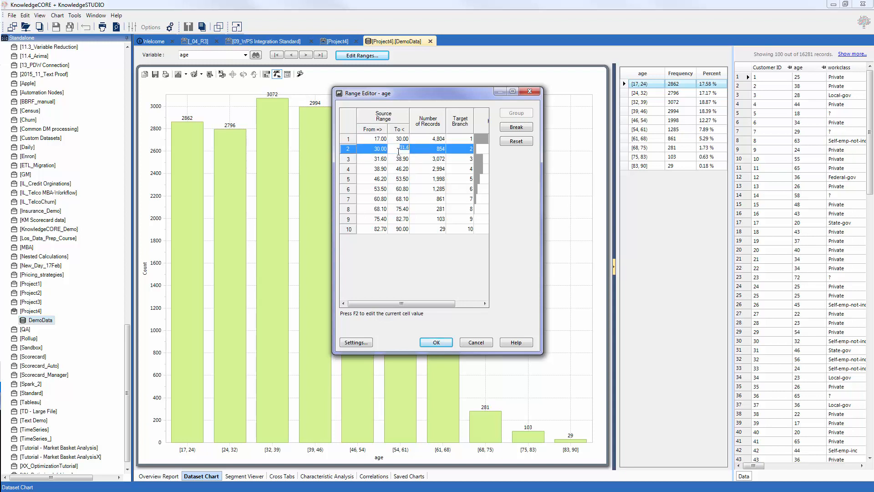
{"action": "type", "text": "50"}
{"action": "key", "text": "Return"}
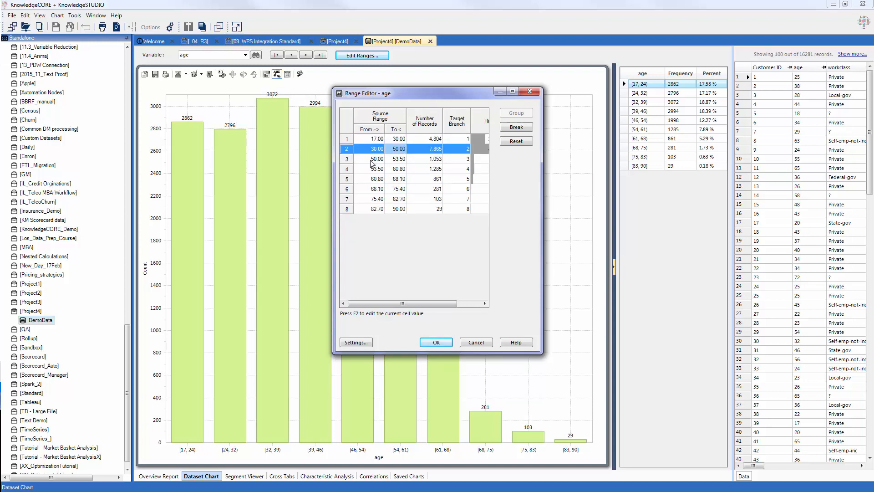
Group all age ranges above 50 into a single range from 50 to 90, and apply the ranges to the chart
{"action": "left_click_drag", "start_coordinate": [349, 160], "coordinate": [362, 228]}
{"action": "left_click", "coordinate": [516, 113]}
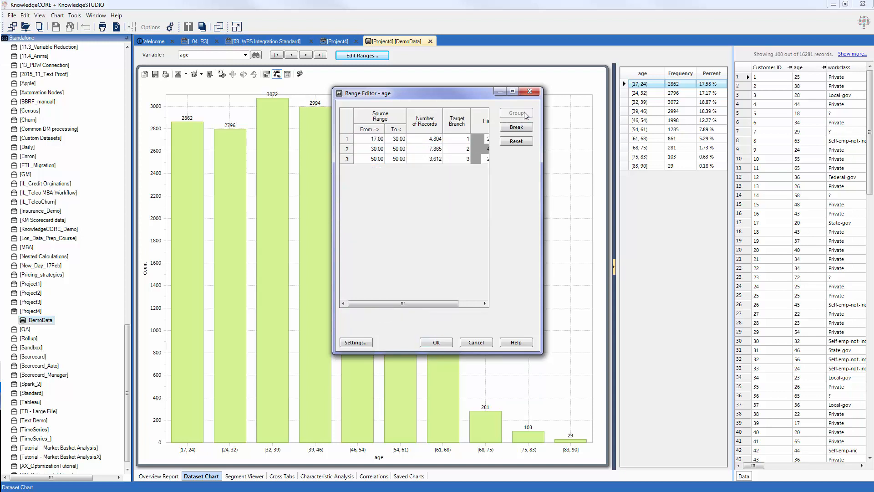
{"action": "left_click", "coordinate": [437, 342]}
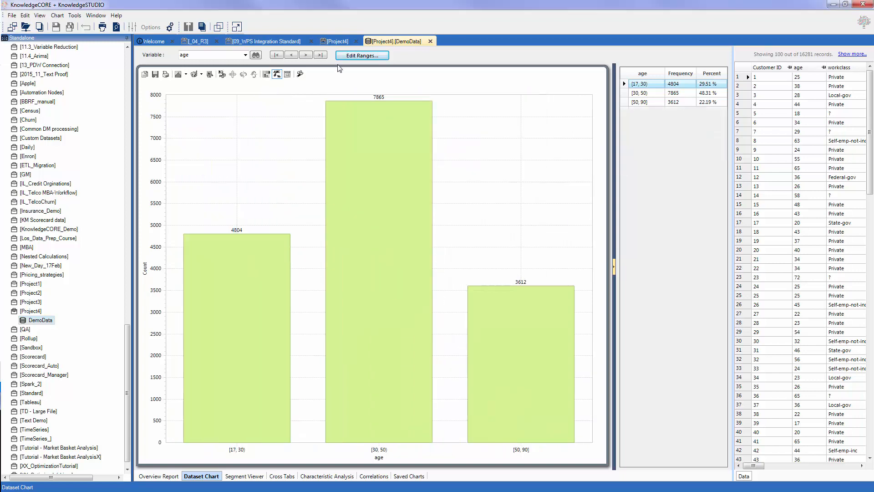
Reopen the age range editor and choose the Equal Height interval type in the new range settings
{"action": "left_click", "coordinate": [362, 55]}
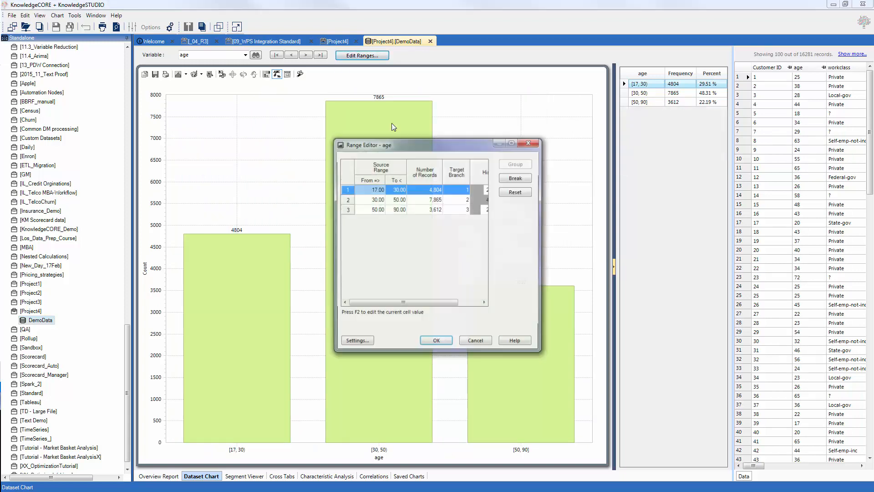
{"action": "left_click", "coordinate": [357, 342]}
{"action": "left_click", "coordinate": [419, 226]}
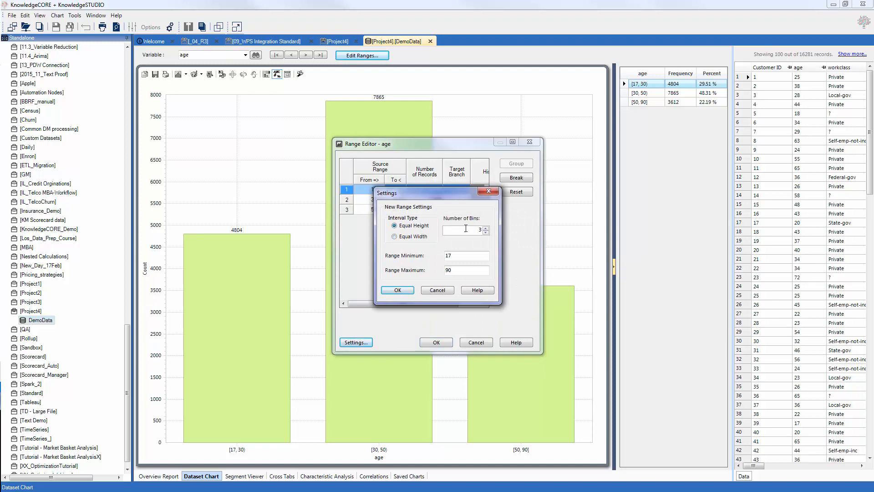
Regroup the age variable into five equal-height bins over the range 17 to 90 and apply the new ranges to the chart
{"action": "left_click", "coordinate": [397, 290]}
{"action": "left_click", "coordinate": [436, 343]}
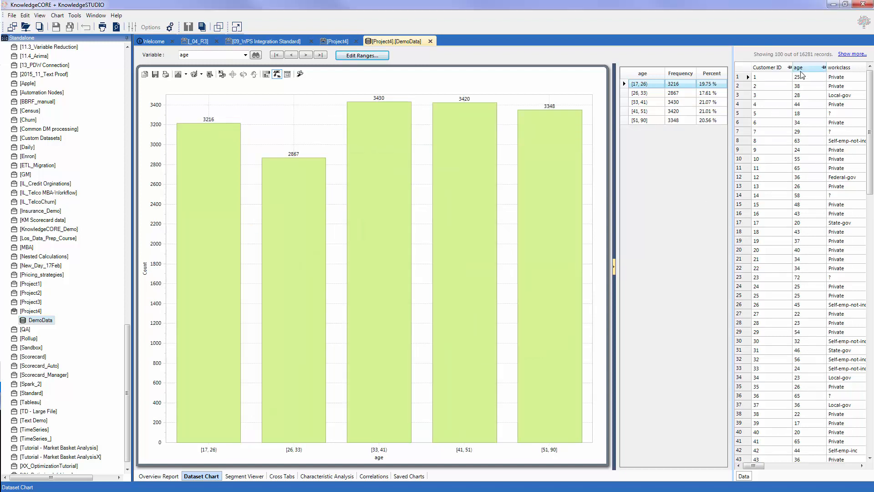
{"action": "mouse_move", "coordinate": [388, 286]}
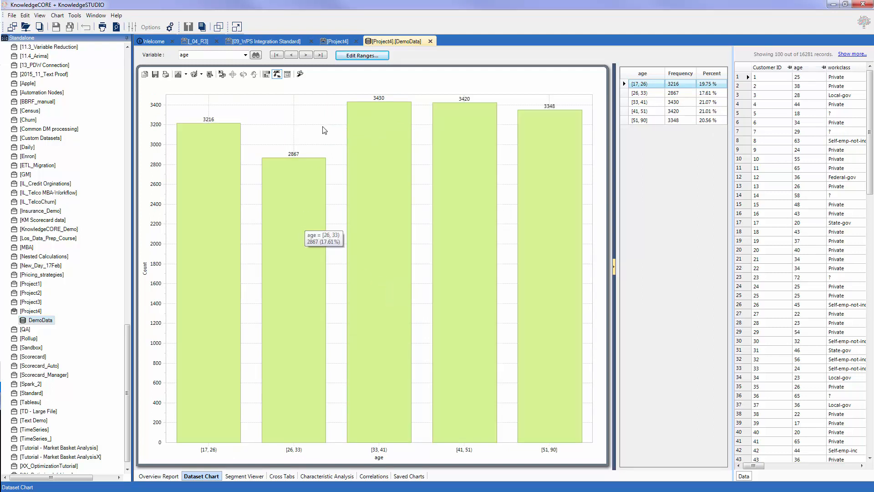
Chart the DV variable, move the Data view back into the main tab group, and return to the dataset chart
{"action": "left_click", "coordinate": [246, 56]}
{"action": "left_click", "coordinate": [229, 122]}
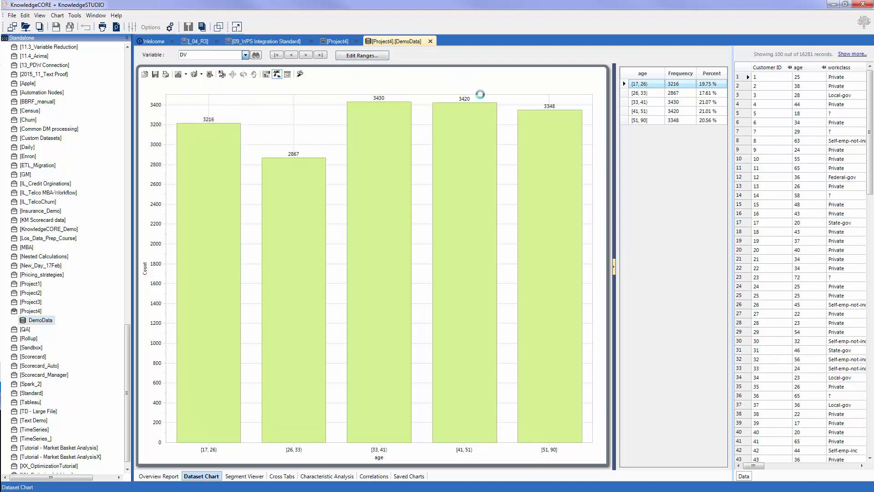
{"action": "right_click", "coordinate": [746, 477]}
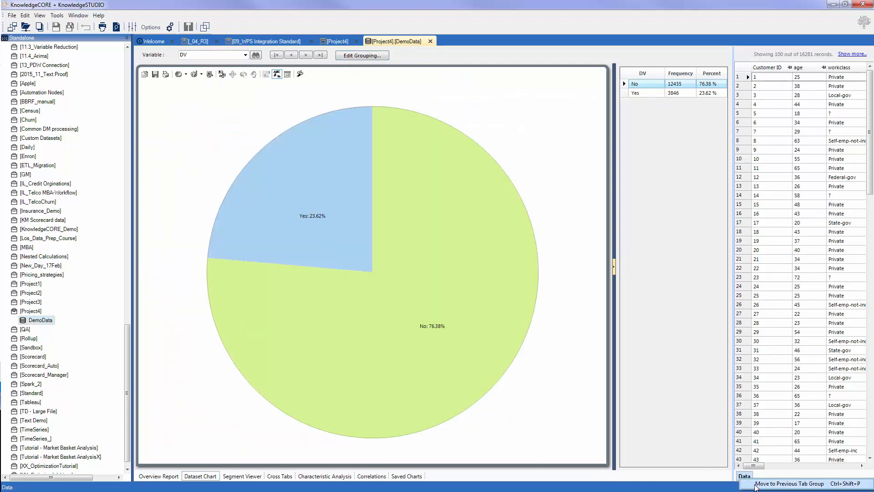
{"action": "left_click", "coordinate": [773, 483]}
{"action": "left_click", "coordinate": [208, 475]}
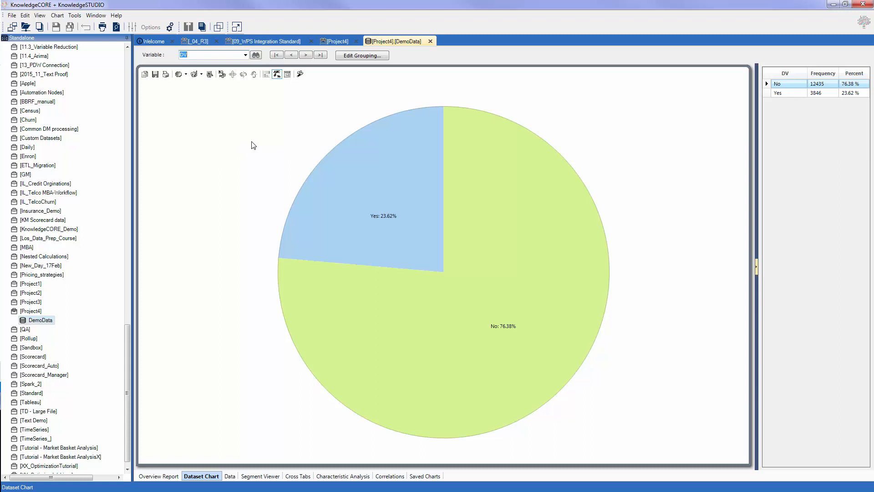
Generate Segment Viewer charts segmented by DV for all independent variables except Customer ID
{"action": "left_click", "coordinate": [256, 475]}
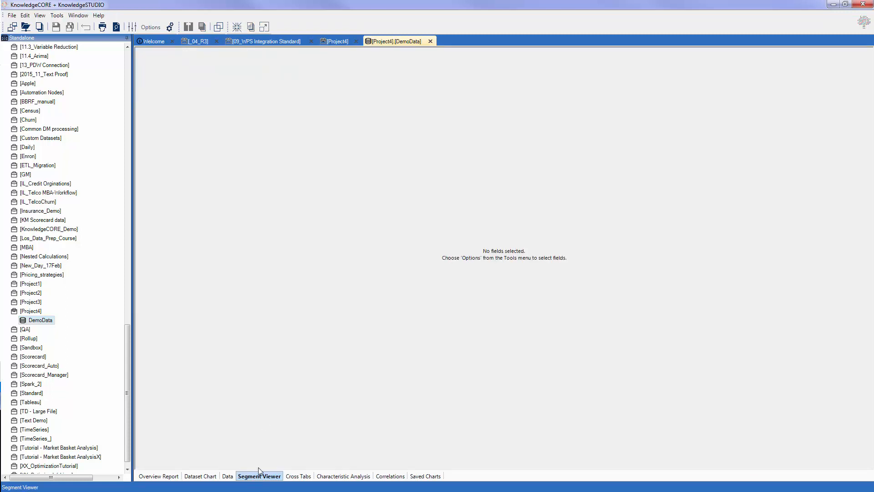
{"action": "left_click", "coordinate": [143, 28]}
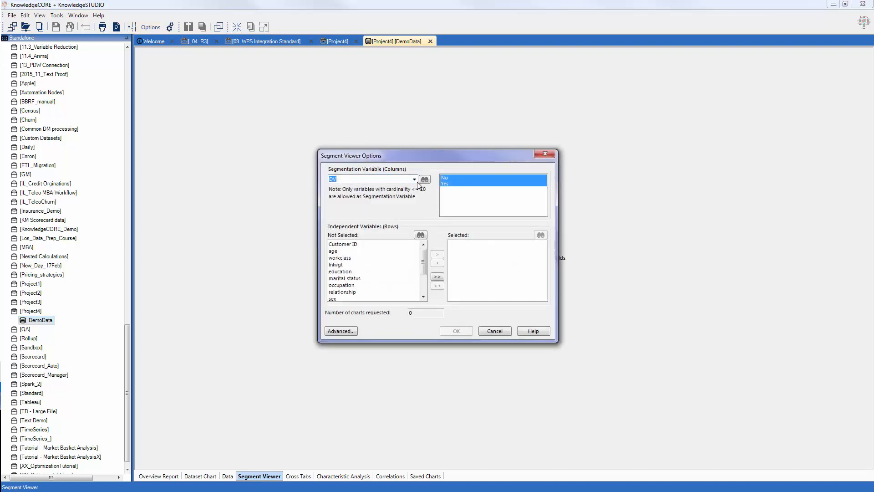
{"action": "left_click", "coordinate": [438, 276]}
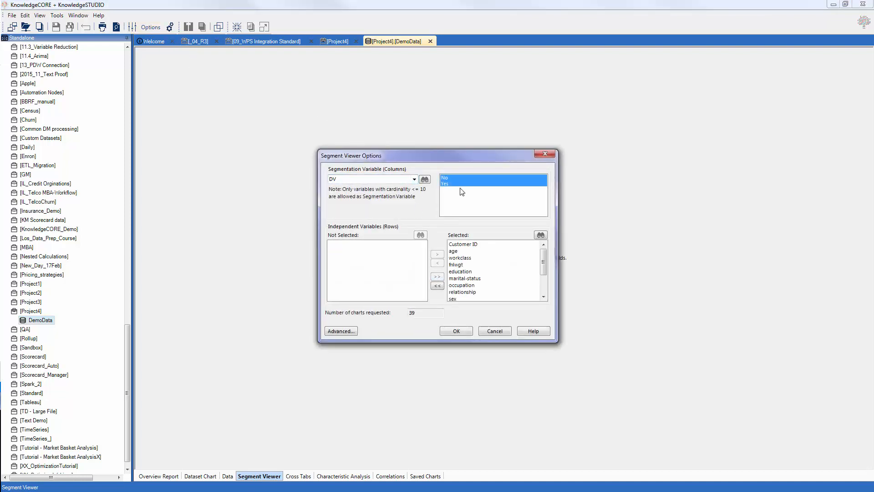
{"action": "left_click", "coordinate": [463, 244]}
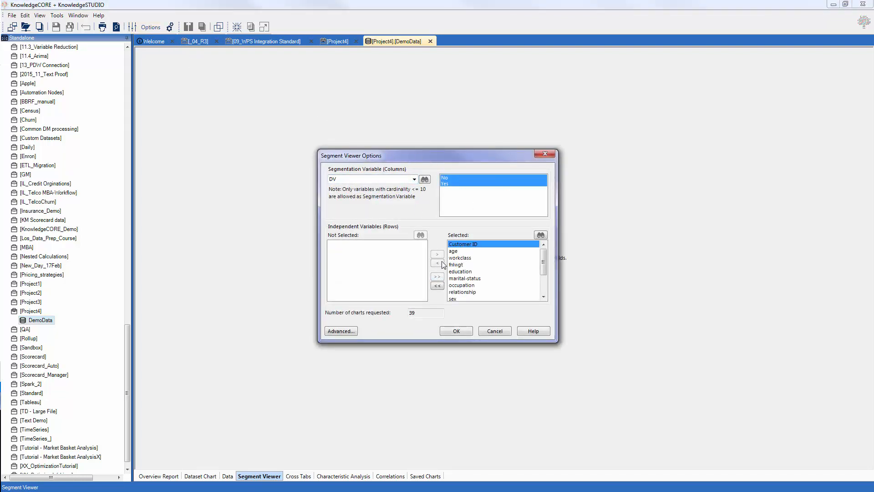
{"action": "left_click", "coordinate": [437, 263]}
{"action": "left_click", "coordinate": [460, 333]}
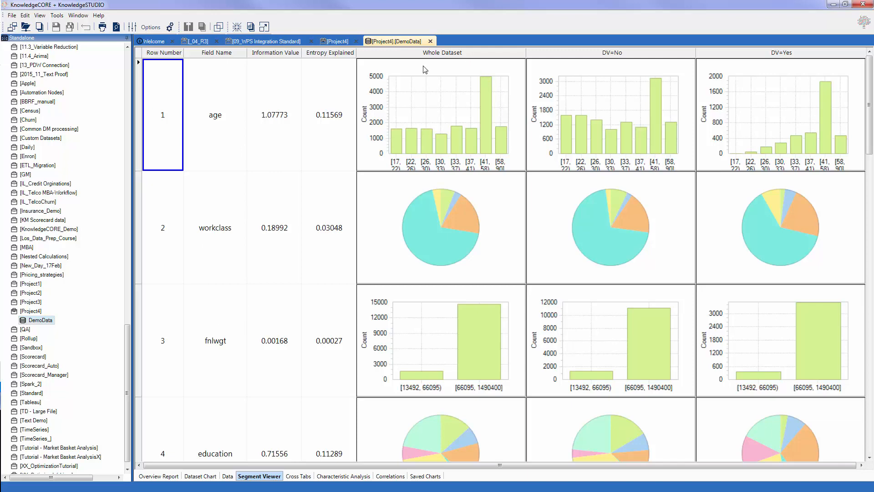
Compare the segment charts for the whole dataset, DV=No and DV=Yes, and inspect the enlarged marital-status chart for DV=Yes
{"action": "mouse_move", "coordinate": [441, 230]}
{"action": "double_click", "coordinate": [454, 137]}
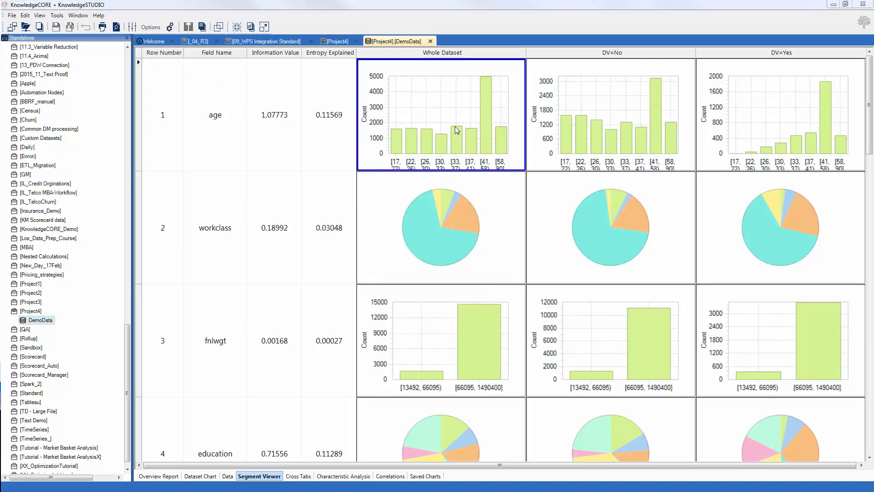
{"action": "left_click", "coordinate": [701, 83]}
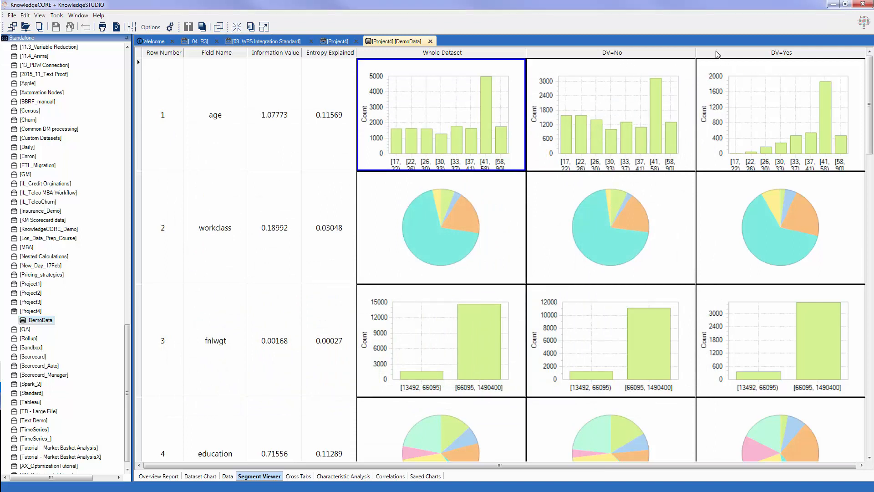
{"action": "left_click", "coordinate": [725, 101]}
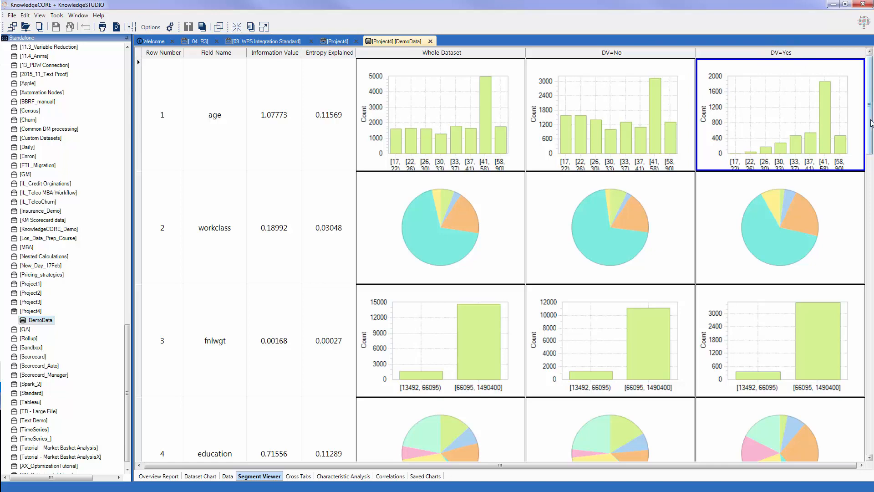
{"action": "left_click_drag", "start_coordinate": [871, 125], "coordinate": [869, 228]}
{"action": "double_click", "coordinate": [794, 231]}
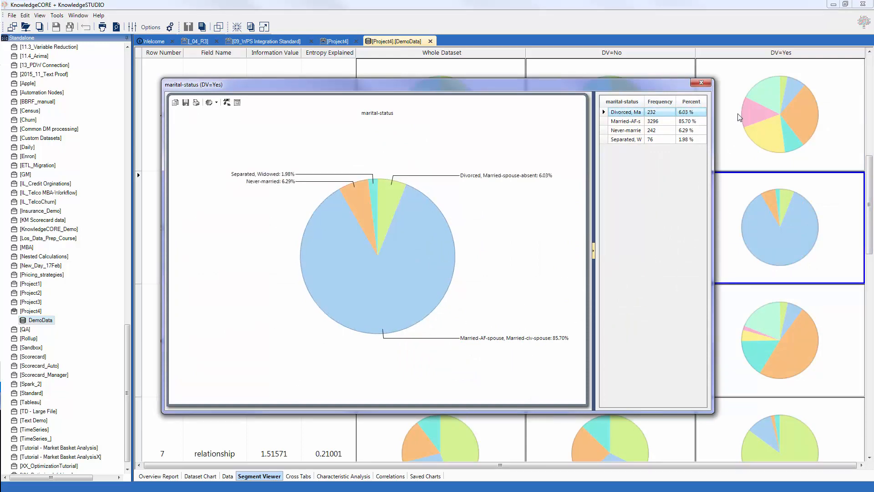
{"action": "left_click", "coordinate": [706, 85]}
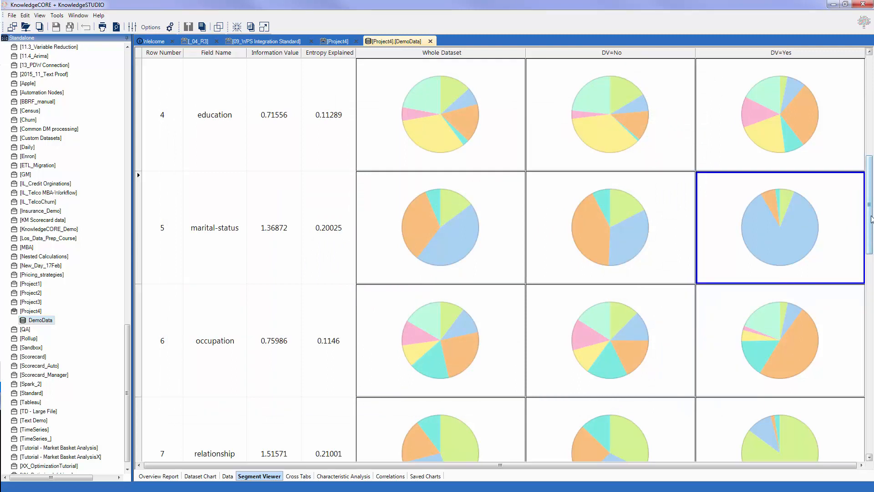
Sort the segment charts by Information Value in descending order and examine the strongest variables
{"action": "left_click_drag", "start_coordinate": [871, 224], "coordinate": [872, 112]}
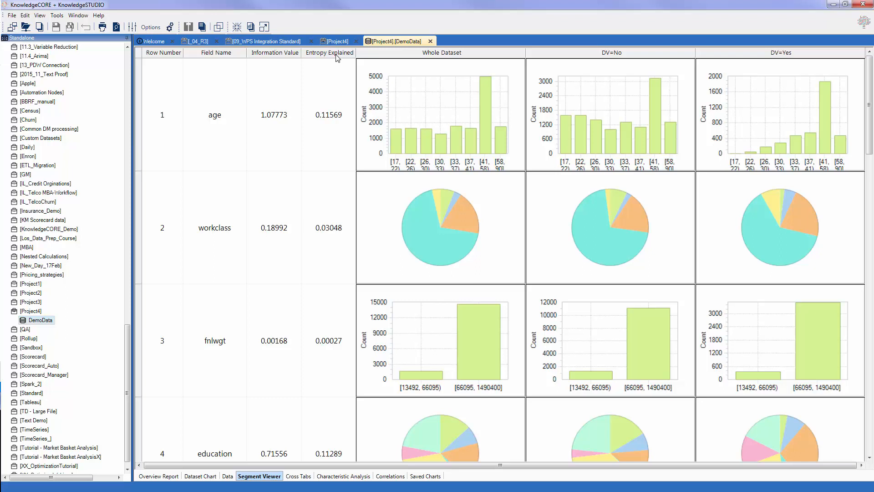
{"action": "left_click", "coordinate": [275, 54]}
{"action": "left_click", "coordinate": [275, 54]}
{"action": "mouse_move", "coordinate": [448, 131]}
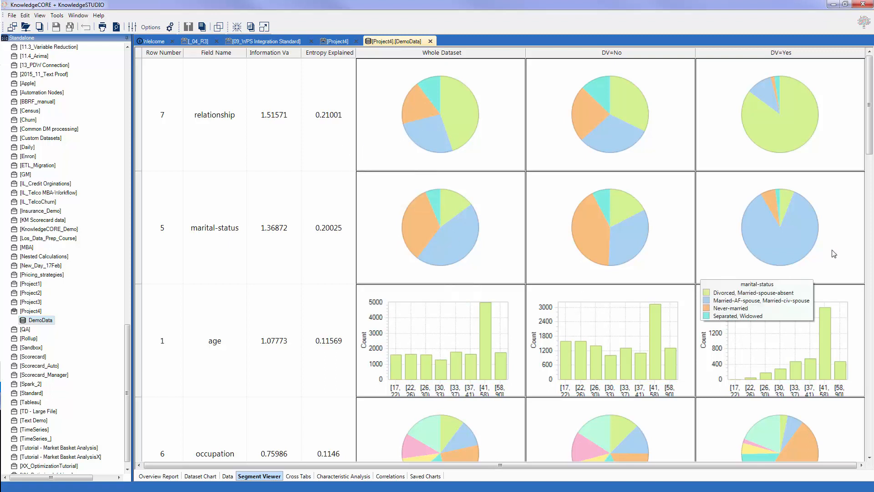
{"action": "mouse_move", "coordinate": [431, 180]}
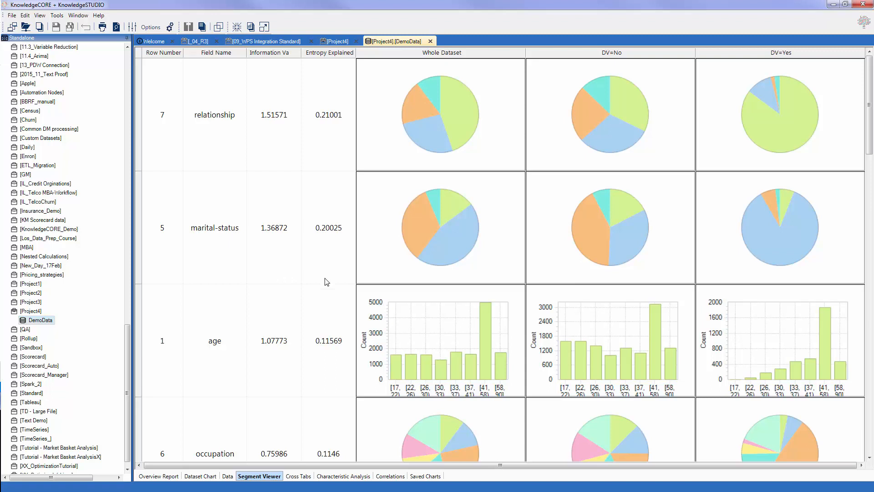
Create a cross-tab bar chart with DV as column, sex as row and capital-gain as data
{"action": "left_click", "coordinate": [297, 476]}
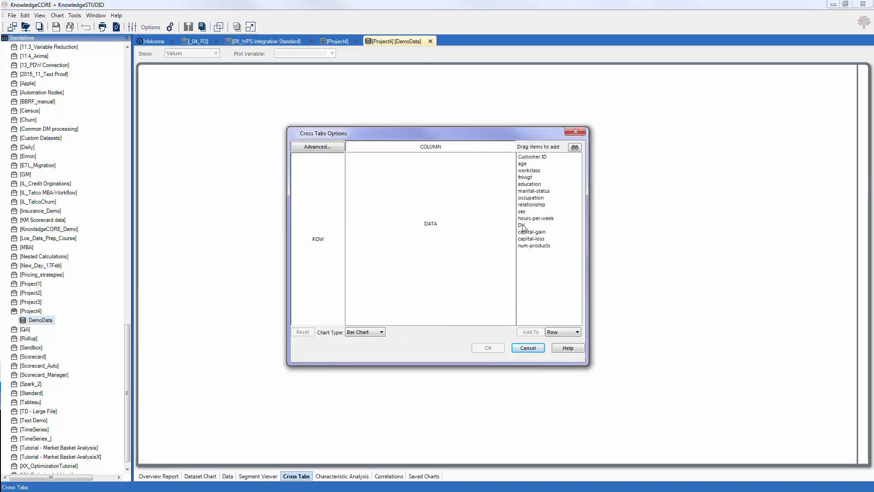
{"action": "left_click_drag", "start_coordinate": [521, 225], "coordinate": [448, 152]}
{"action": "left_click_drag", "start_coordinate": [524, 214], "coordinate": [319, 201]}
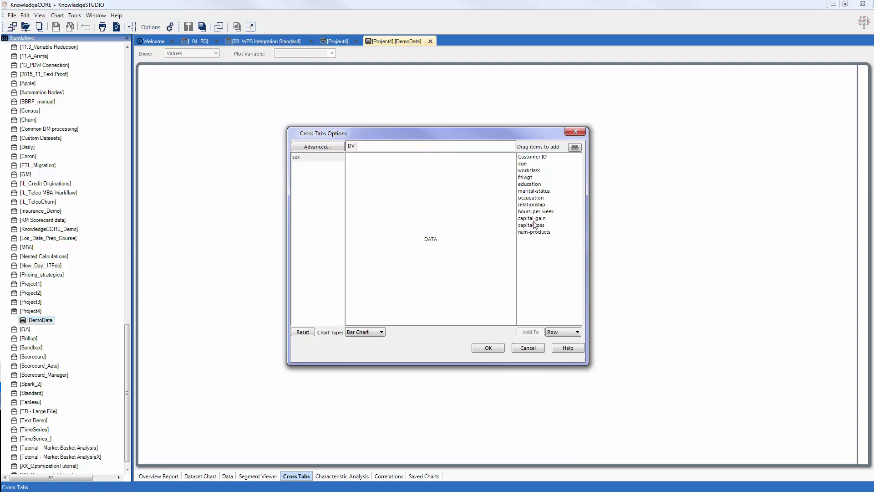
{"action": "left_click_drag", "start_coordinate": [532, 219], "coordinate": [421, 163]}
{"action": "left_click", "coordinate": [492, 346]}
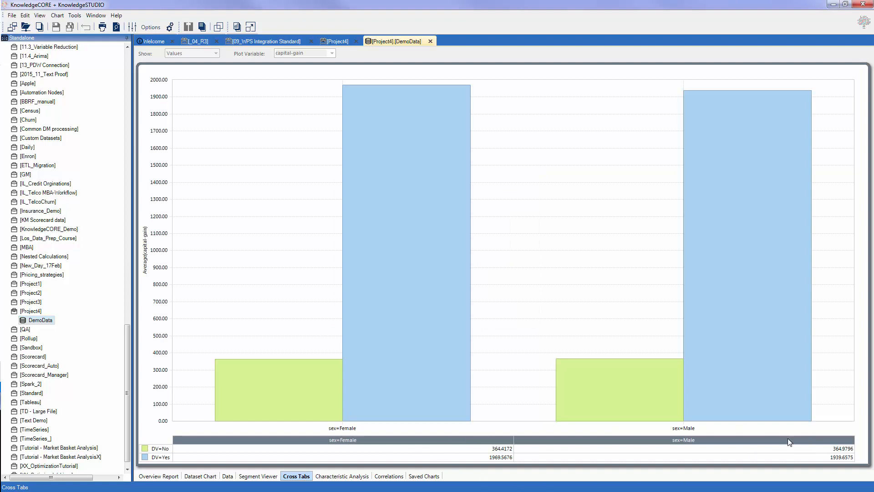
Compute the correlation matrix with all the listed numeric variables included
{"action": "left_click", "coordinate": [389, 475]}
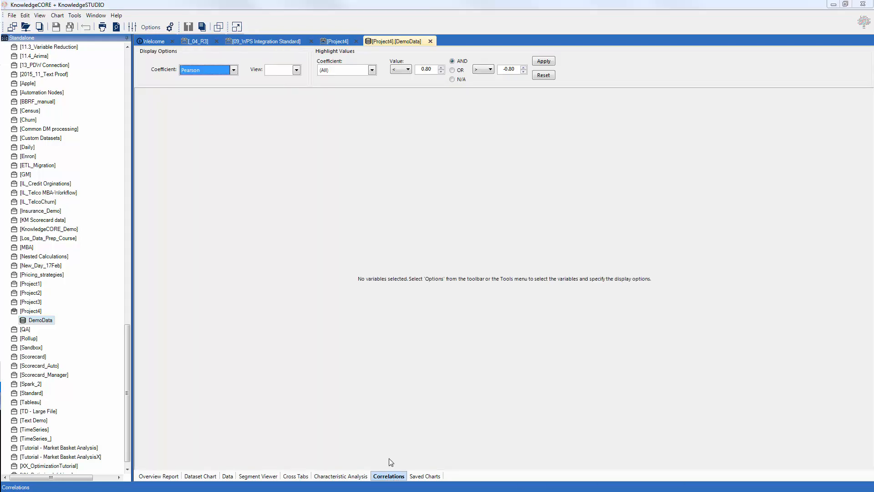
{"action": "left_click", "coordinate": [566, 148]}
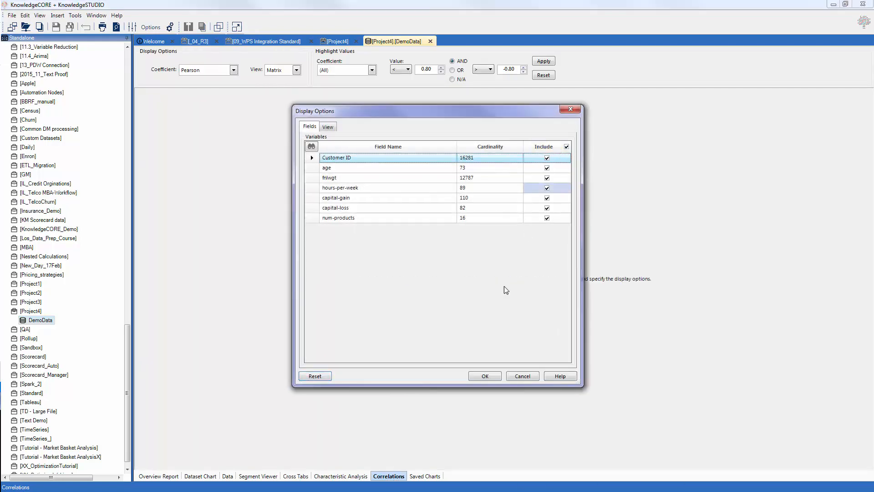
{"action": "left_click", "coordinate": [485, 376]}
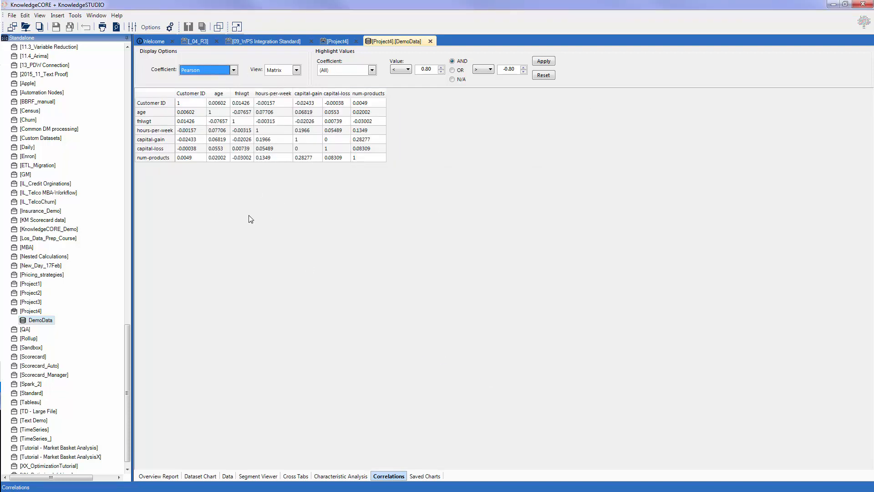
Show the Pearson correlations as pairs, limited to the age variable
{"action": "left_click", "coordinate": [233, 70]}
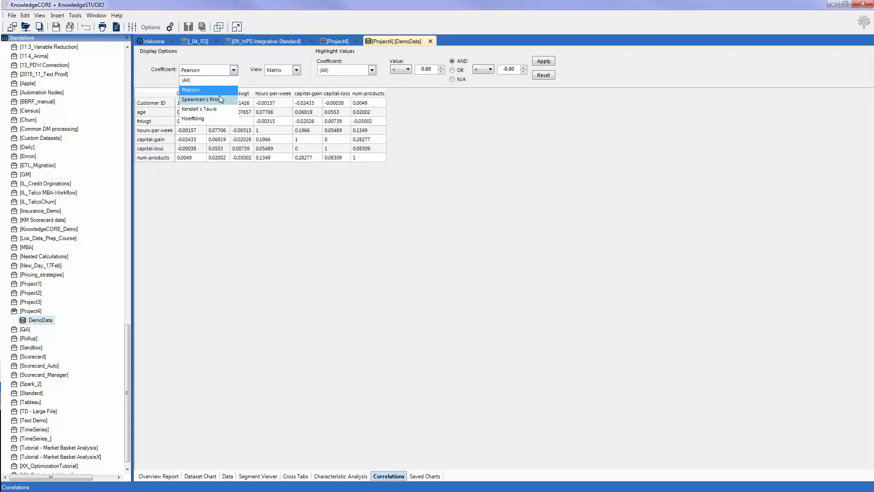
{"action": "left_click", "coordinate": [221, 90]}
{"action": "left_click", "coordinate": [285, 70]}
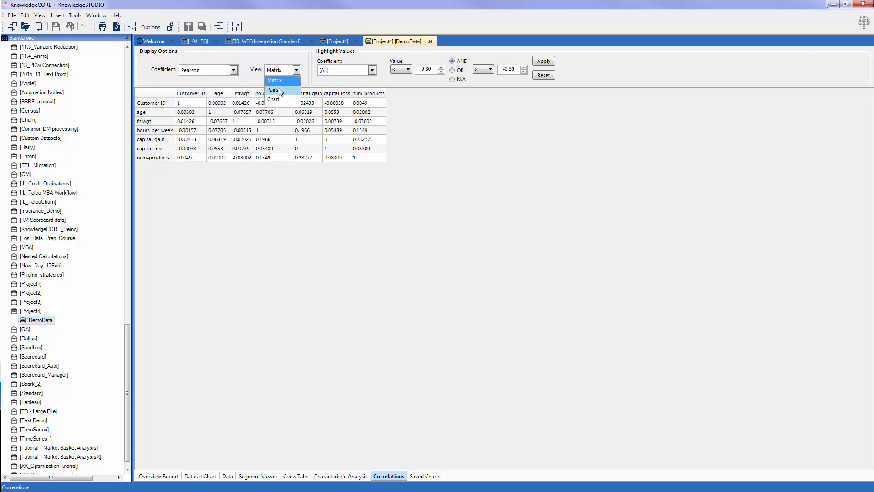
{"action": "left_click", "coordinate": [280, 91]}
{"action": "left_click", "coordinate": [274, 77]}
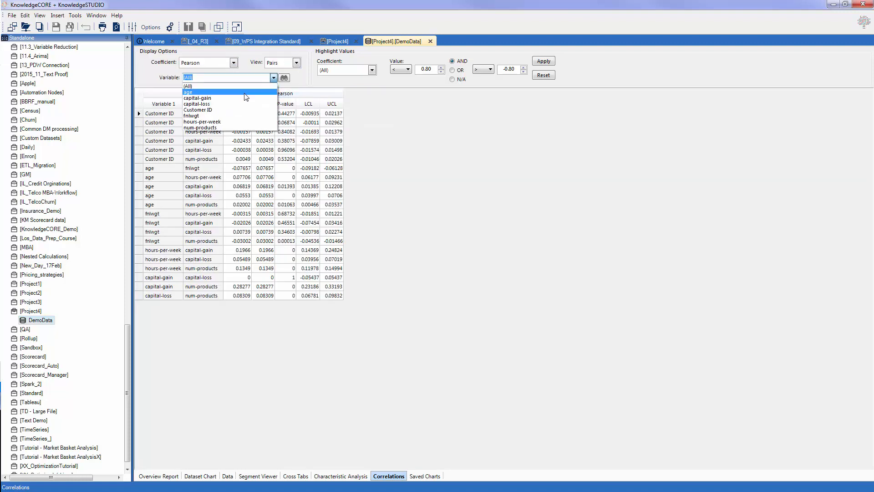
{"action": "left_click", "coordinate": [245, 97]}
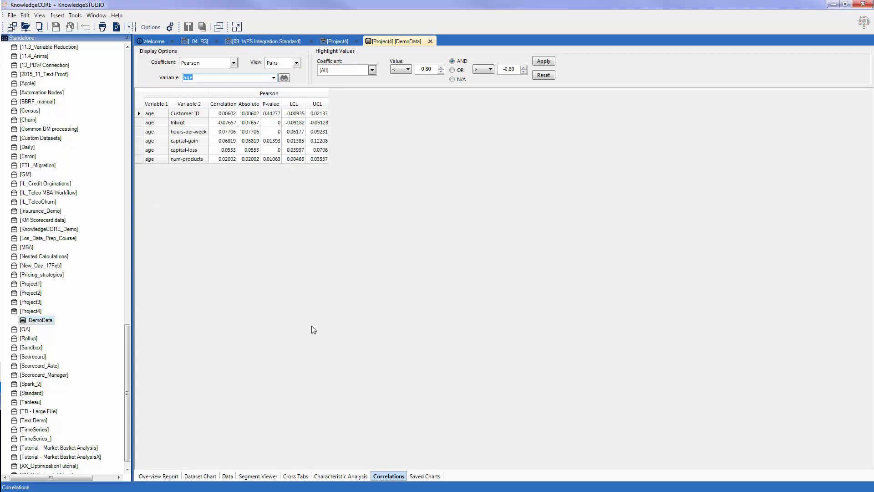
Run a characteristic analysis on DV with all independent variables except Customer ID and fnlwgt, charted as percent of columns
{"action": "left_click", "coordinate": [351, 476]}
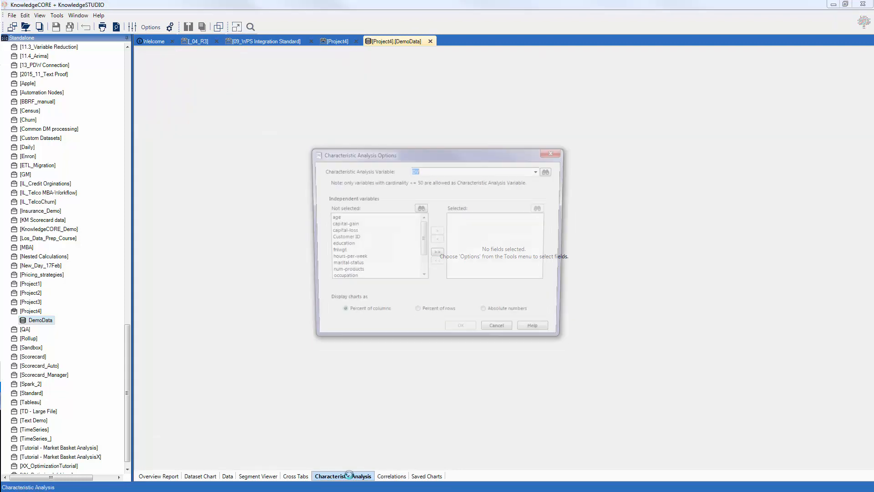
{"action": "left_click", "coordinate": [437, 254]}
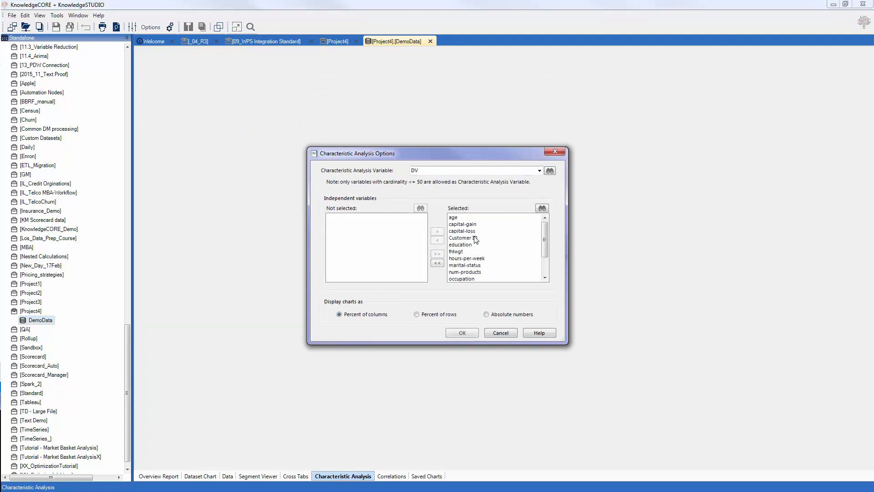
{"action": "left_click", "coordinate": [462, 237]}
{"action": "left_click", "coordinate": [437, 240]}
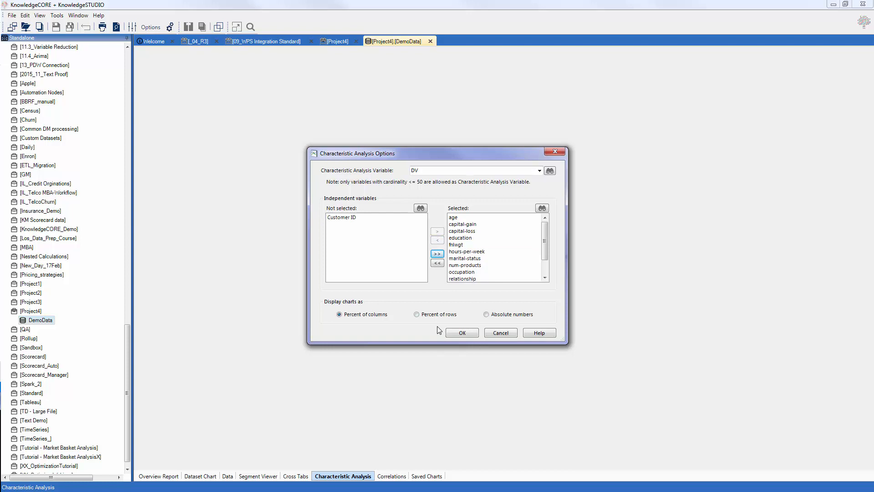
{"action": "left_click", "coordinate": [414, 171]}
{"action": "left_click", "coordinate": [457, 245]}
{"action": "left_click", "coordinate": [437, 240]}
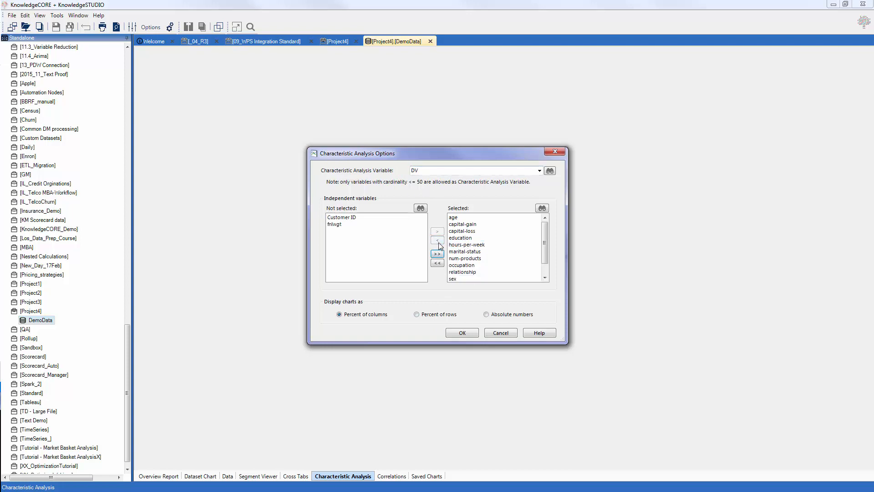
{"action": "left_click", "coordinate": [461, 277]}
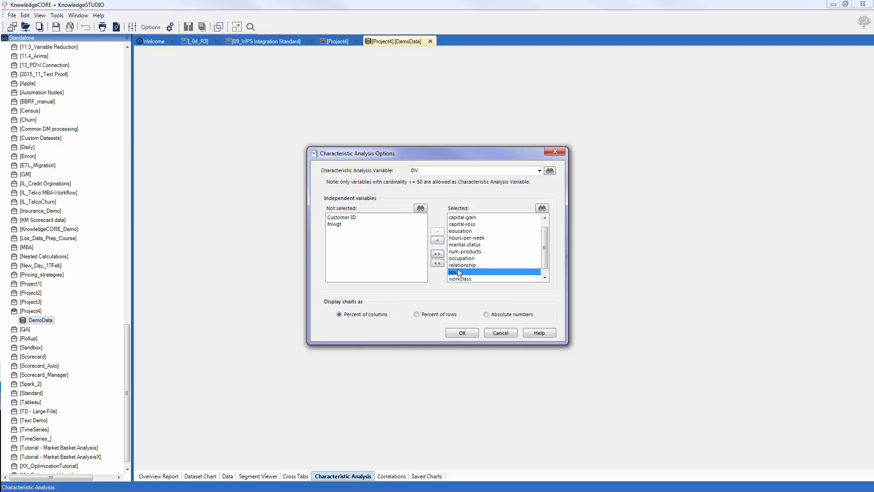
{"action": "left_click_drag", "start_coordinate": [544, 262], "coordinate": [545, 235]}
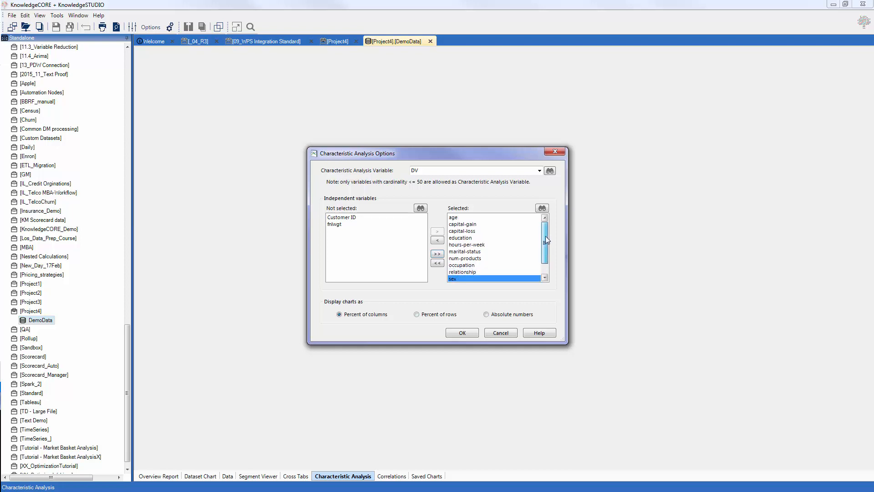
{"action": "left_click", "coordinate": [490, 219]}
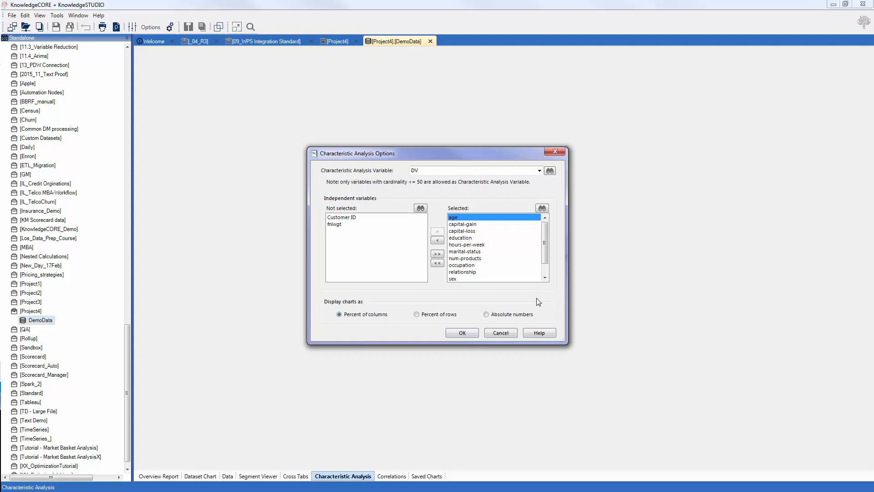
{"action": "left_click", "coordinate": [460, 332]}
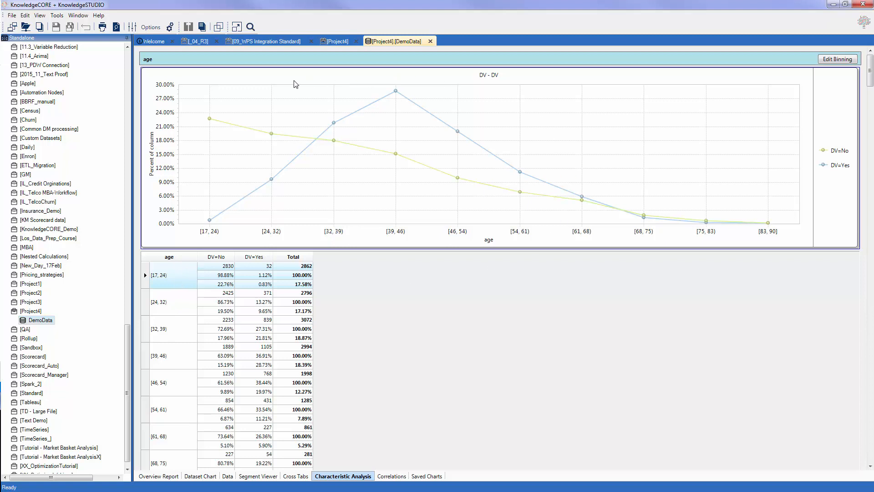
Display the characteristic analysis charts as percent of rows and review the age, capital-gain and capital-loss results
{"action": "left_click", "coordinate": [150, 27]}
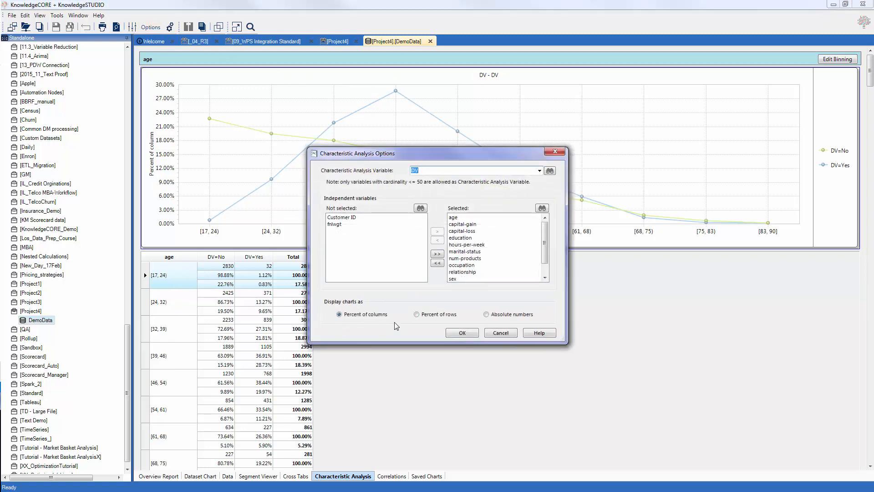
{"action": "left_click", "coordinate": [430, 315]}
{"action": "left_click", "coordinate": [469, 334]}
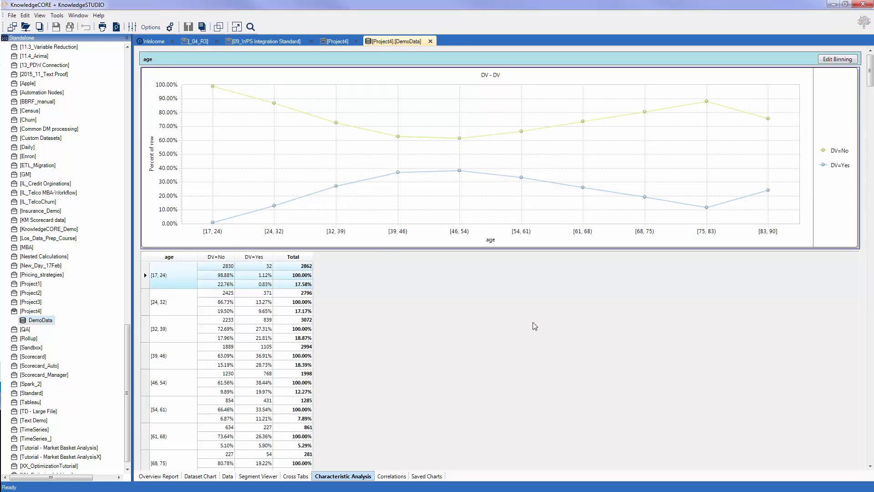
{"action": "scroll", "coordinate": [535, 326], "scroll_direction": "down", "scroll_amount": 20}
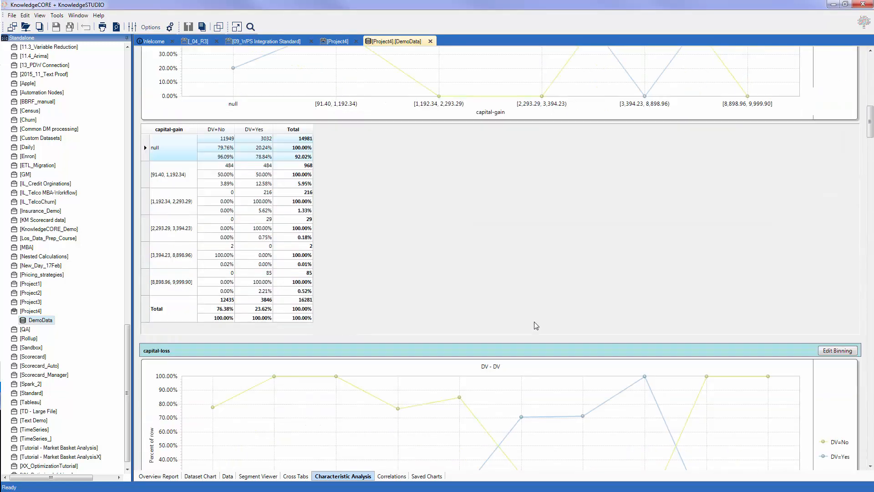
{"action": "scroll", "coordinate": [535, 325], "scroll_direction": "down", "scroll_amount": 10}
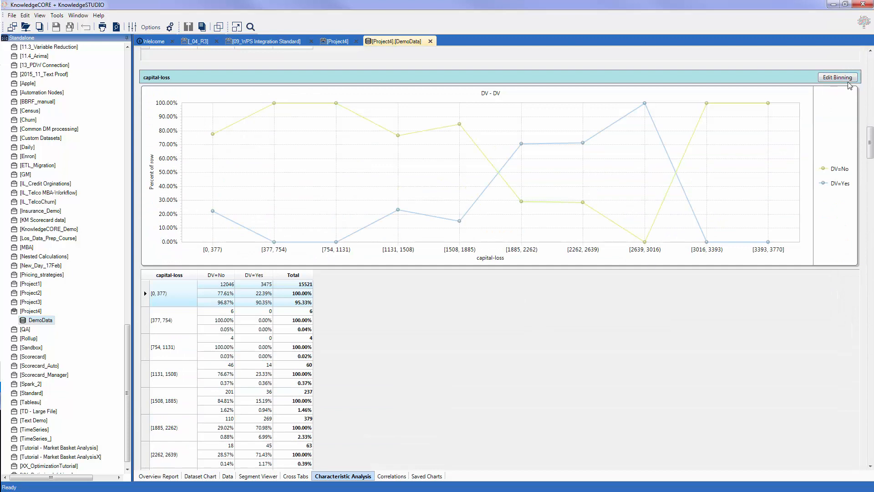
{"action": "scroll", "coordinate": [799, 119], "scroll_direction": "up", "scroll_amount": 20}
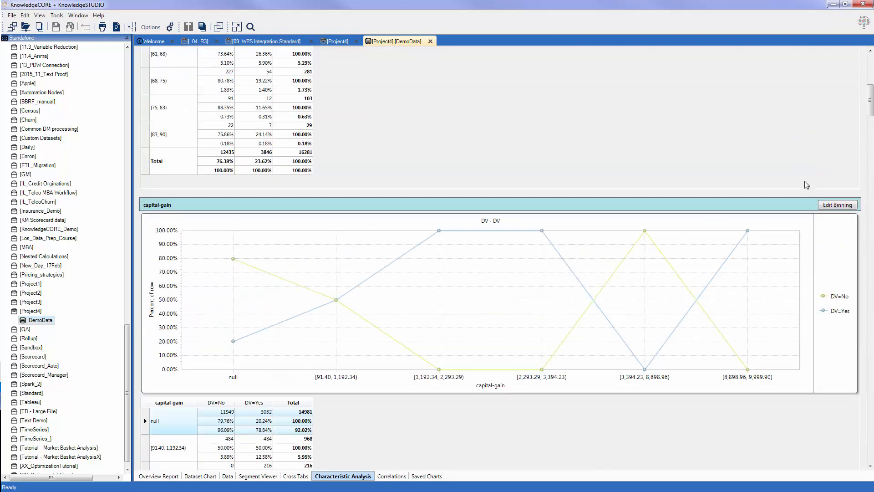
{"action": "scroll", "coordinate": [807, 184], "scroll_direction": "up", "scroll_amount": 14}
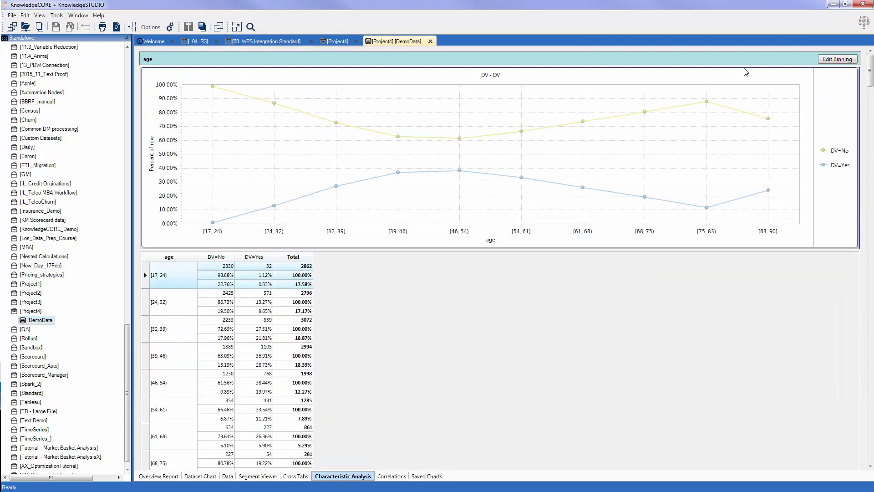
Rebin the age variable into 4 equal-width bins in the characteristic analysis
{"action": "left_click", "coordinate": [837, 59]}
{"action": "left_click", "coordinate": [364, 341]}
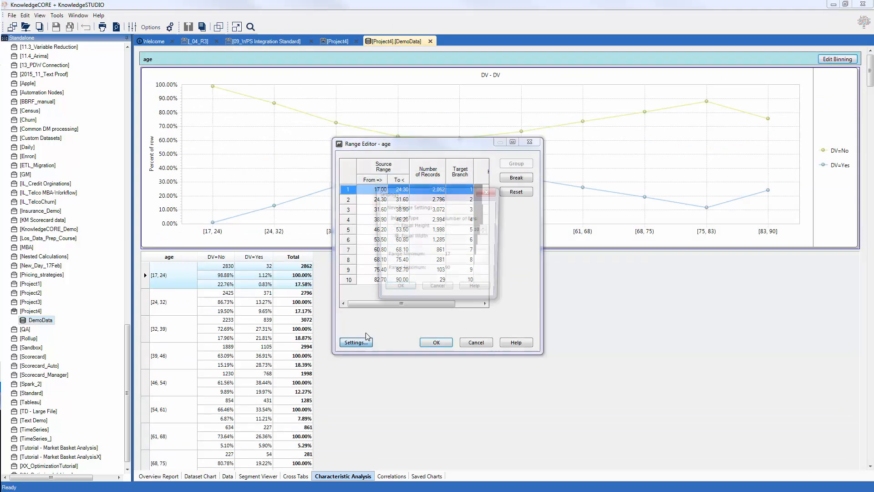
{"action": "left_click", "coordinate": [402, 227]}
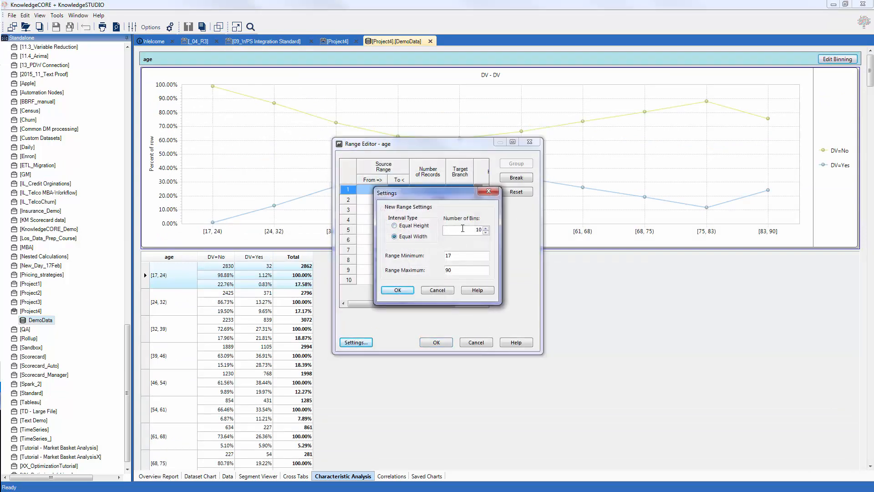
{"action": "left_click_drag", "start_coordinate": [462, 228], "coordinate": [495, 238]}
{"action": "left_click", "coordinate": [412, 291]}
{"action": "left_click", "coordinate": [437, 344]}
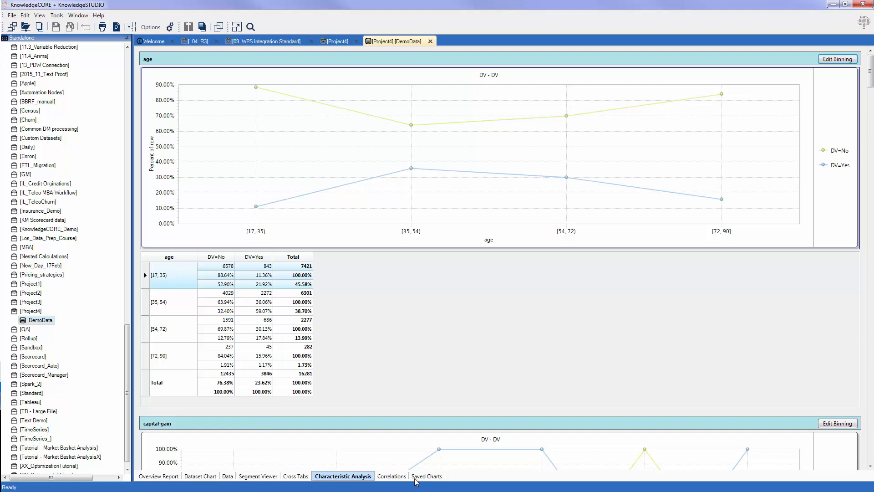
Export the Segment Viewer charts to Excel as SegmentViewer(12-Jan-18 16-13).xlsx in the delete folder on the Desktop
{"action": "left_click", "coordinate": [269, 477]}
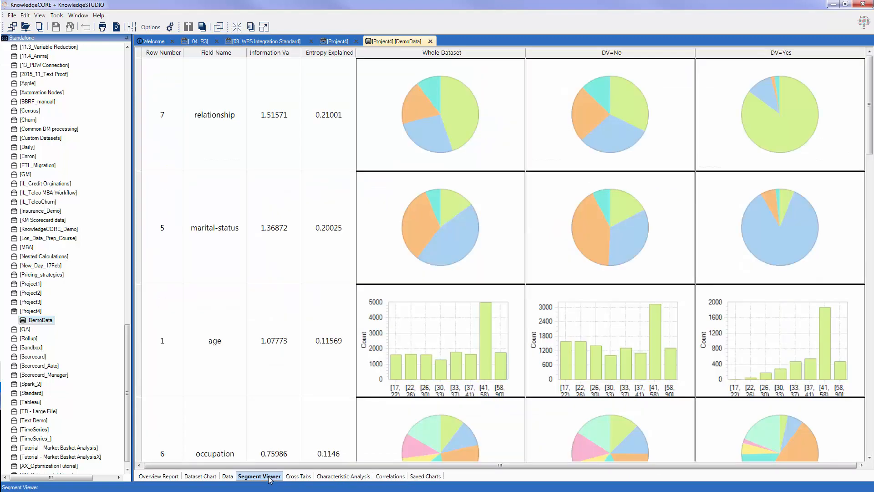
{"action": "left_click", "coordinate": [263, 27]}
{"action": "left_click_drag", "start_coordinate": [258, 16], "coordinate": [444, 105]}
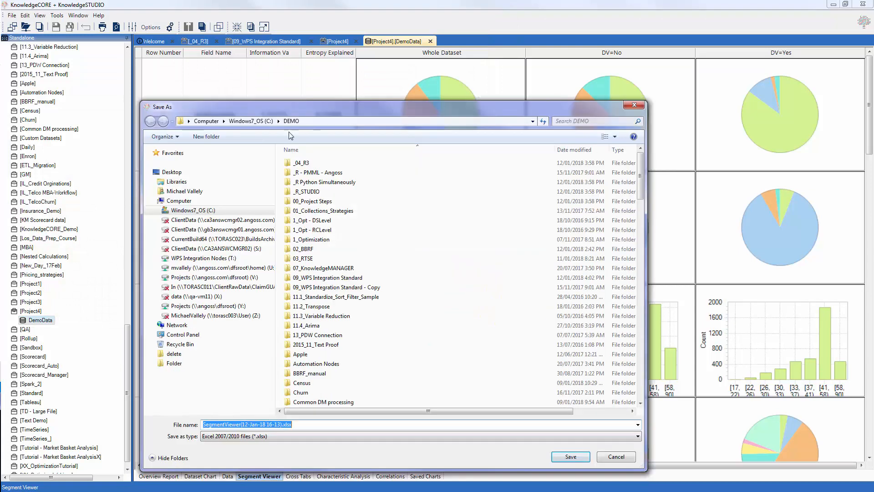
{"action": "left_click", "coordinate": [172, 172]}
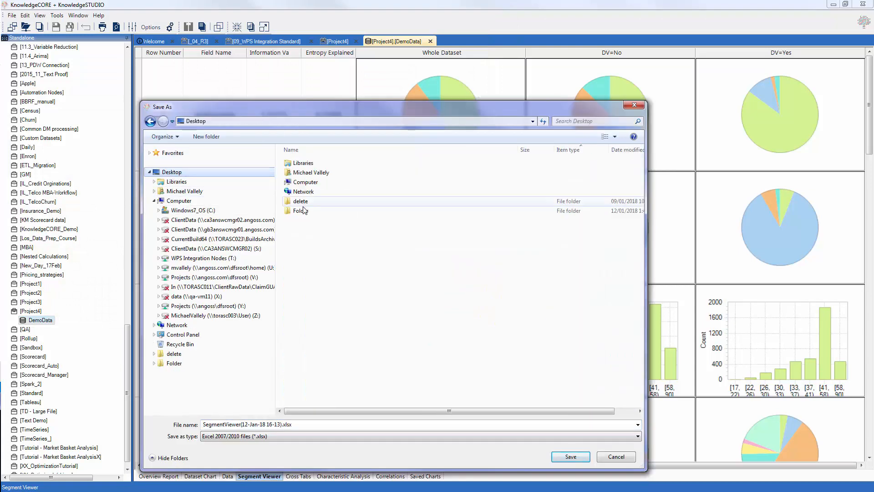
{"action": "double_click", "coordinate": [301, 202]}
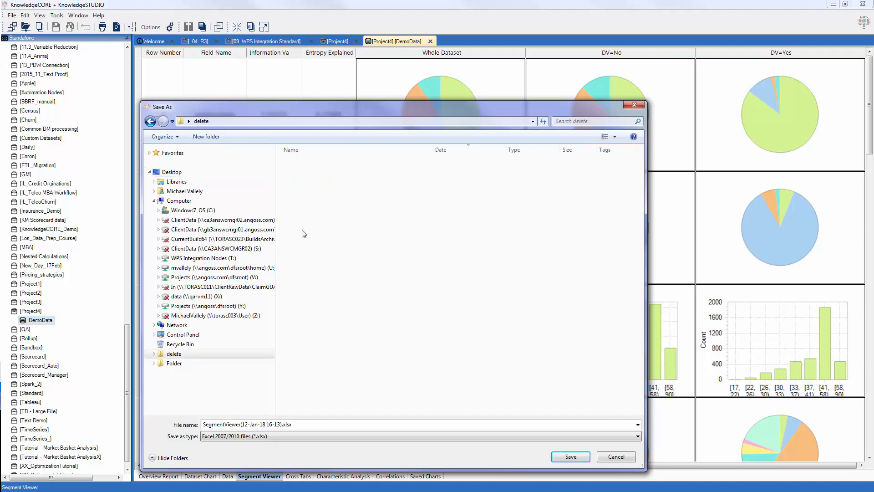
{"action": "left_click", "coordinate": [557, 457]}
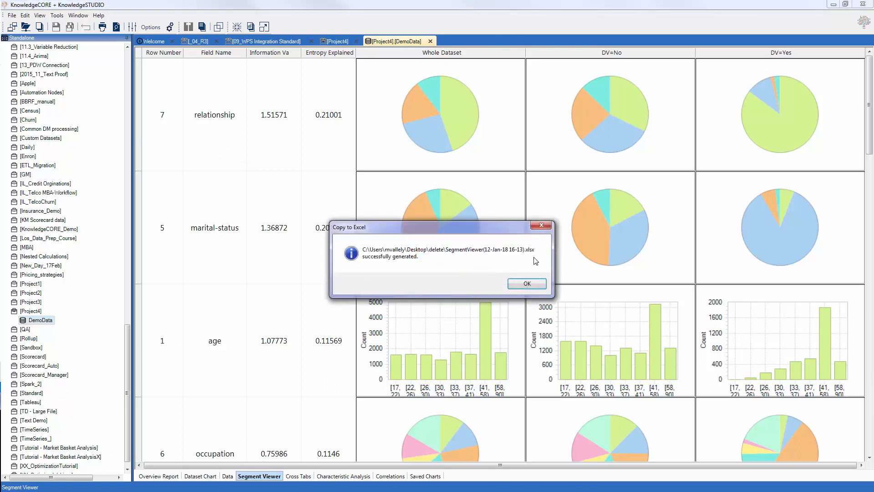
{"action": "left_click", "coordinate": [527, 283]}
Find the Desktop Document node and add it to the Project4 workflow below Excel Import
{"action": "left_click", "coordinate": [337, 41]}
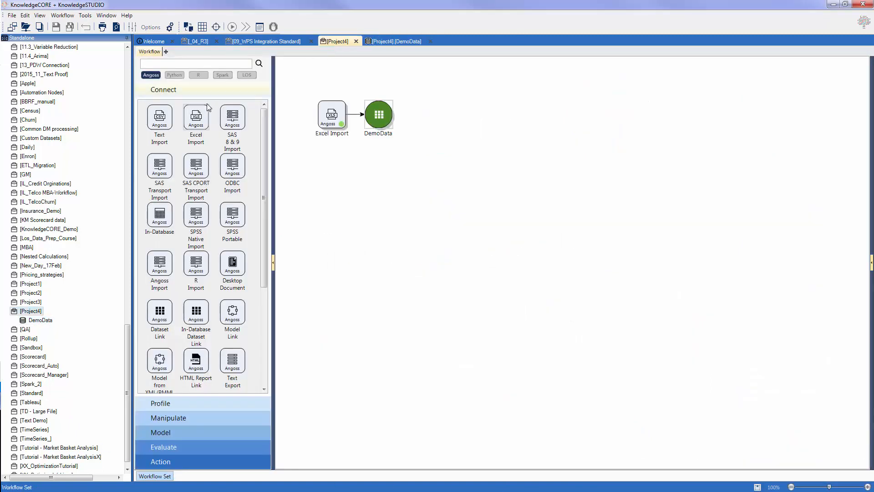
{"action": "left_click", "coordinate": [178, 63]}
{"action": "type", "text": "desktop"}
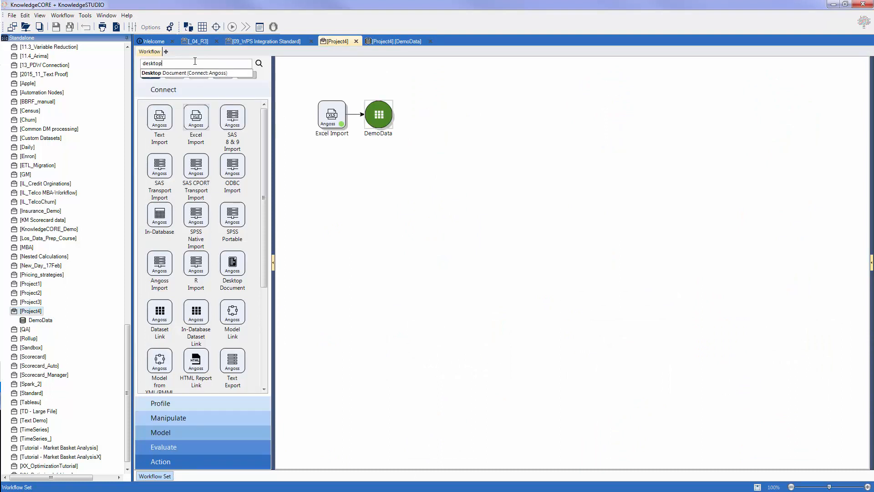
{"action": "left_click", "coordinate": [220, 74]}
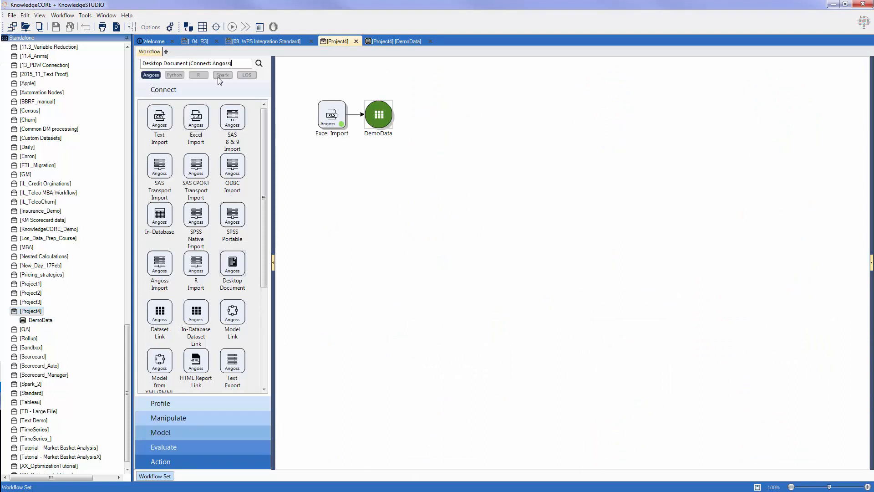
{"action": "double_click", "coordinate": [224, 262]}
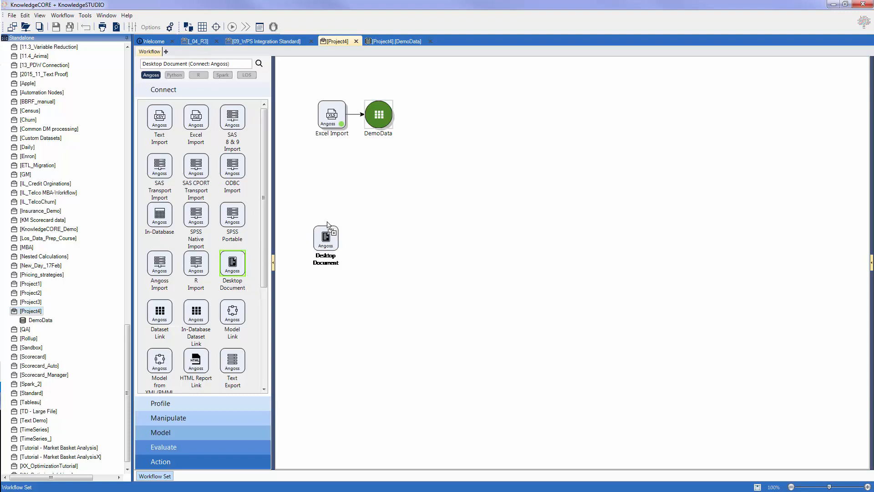
Create a second workflow in Project4 and name it report
{"action": "left_click", "coordinate": [165, 51]}
{"action": "left_click", "coordinate": [401, 263]}
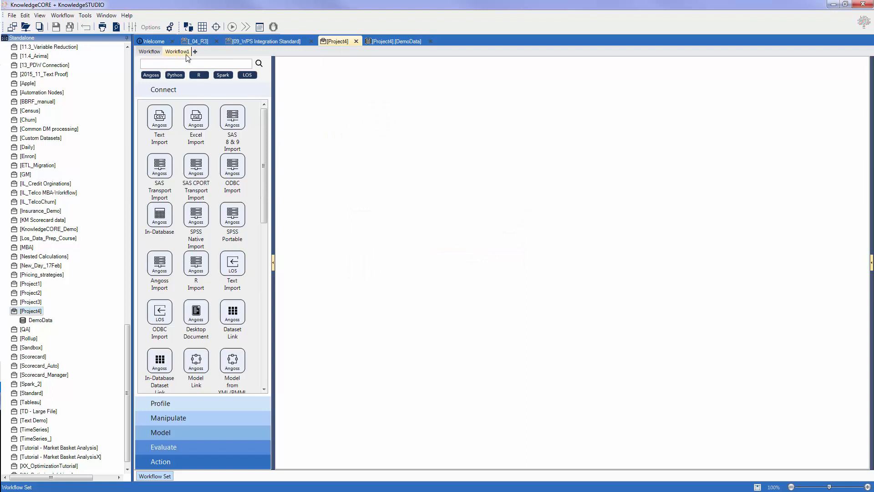
{"action": "right_click", "coordinate": [175, 51]}
{"action": "left_click", "coordinate": [240, 76]}
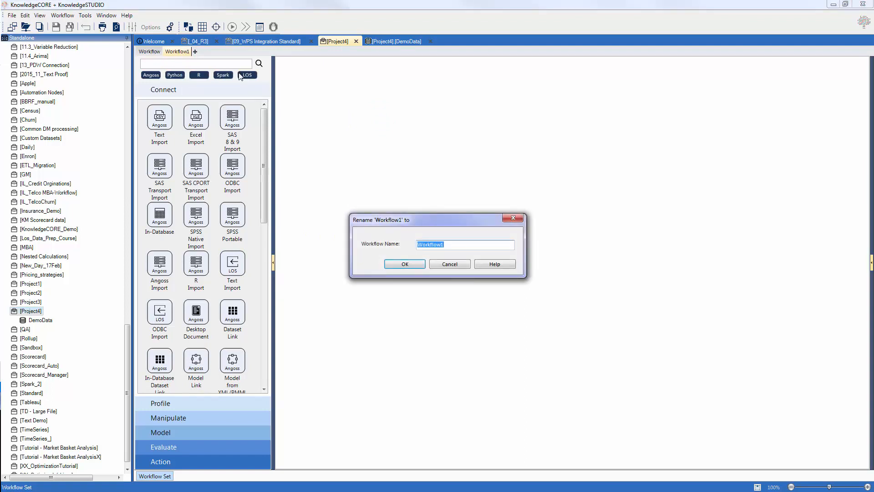
{"action": "type", "text": "report"}
{"action": "left_click", "coordinate": [421, 264]}
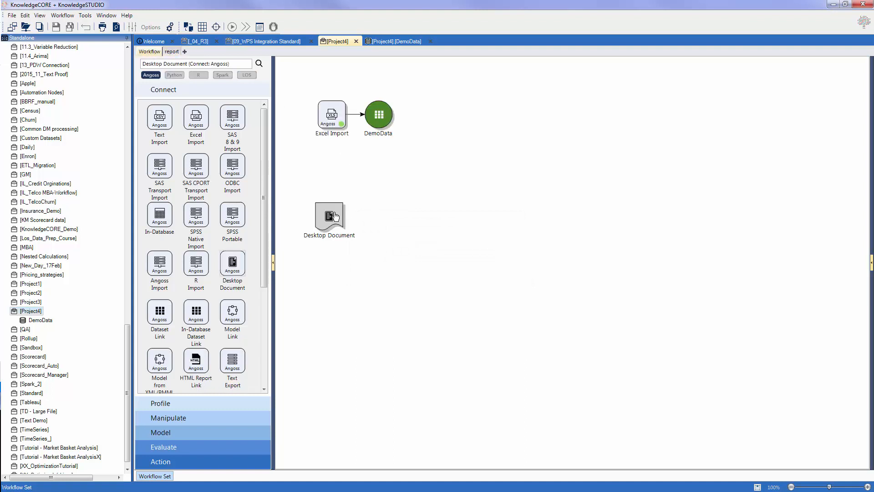
Remove the Desktop Document node from the original workflow
{"action": "right_click", "coordinate": [330, 217]}
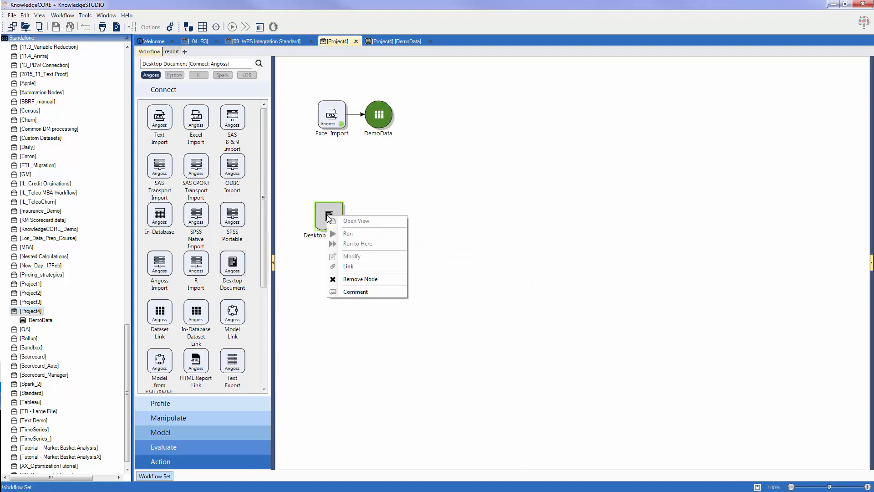
{"action": "left_click", "coordinate": [365, 279]}
{"action": "left_click", "coordinate": [480, 272]}
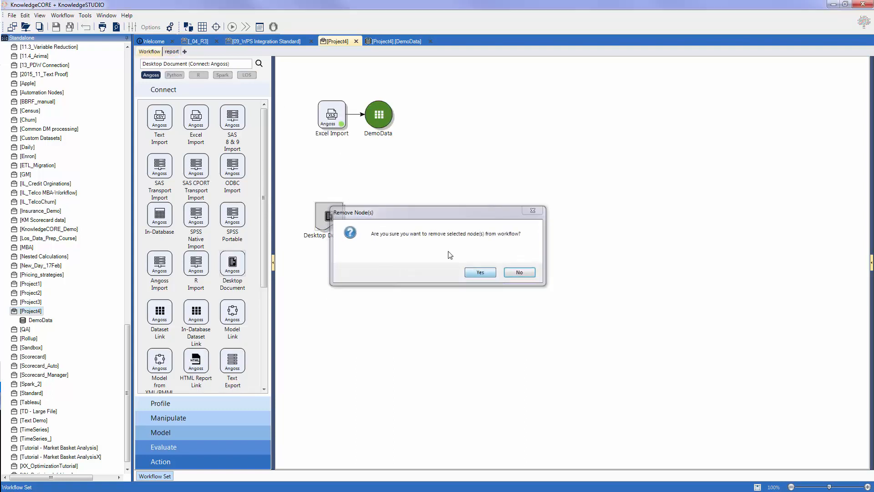
Find the Desktop Document node and add it near the start of the report workflow
{"action": "left_click", "coordinate": [172, 52]}
{"action": "left_click", "coordinate": [176, 63]}
{"action": "type", "text": "d"}
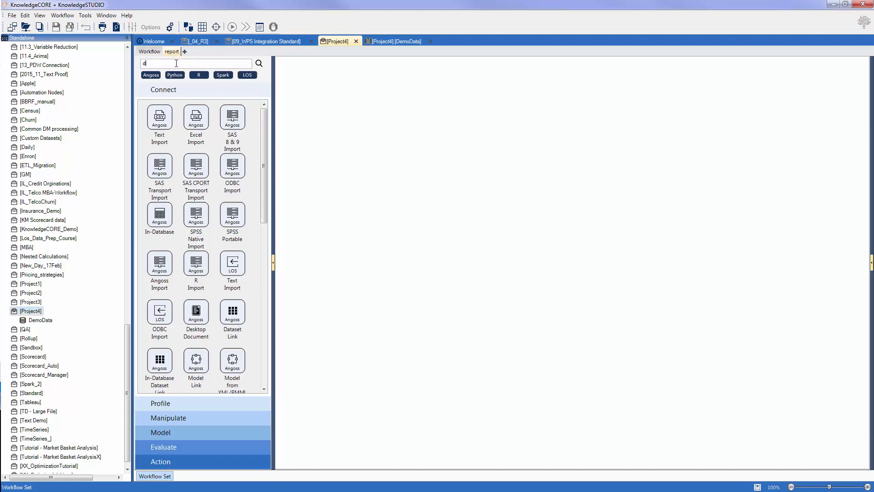
{"action": "type", "text": "es"}
{"action": "left_click", "coordinate": [180, 73]}
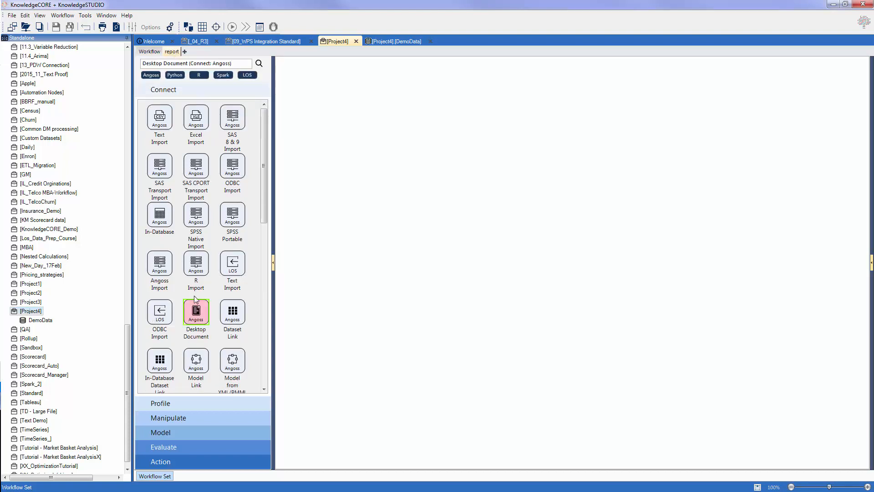
{"action": "left_click_drag", "start_coordinate": [196, 299], "coordinate": [352, 101]}
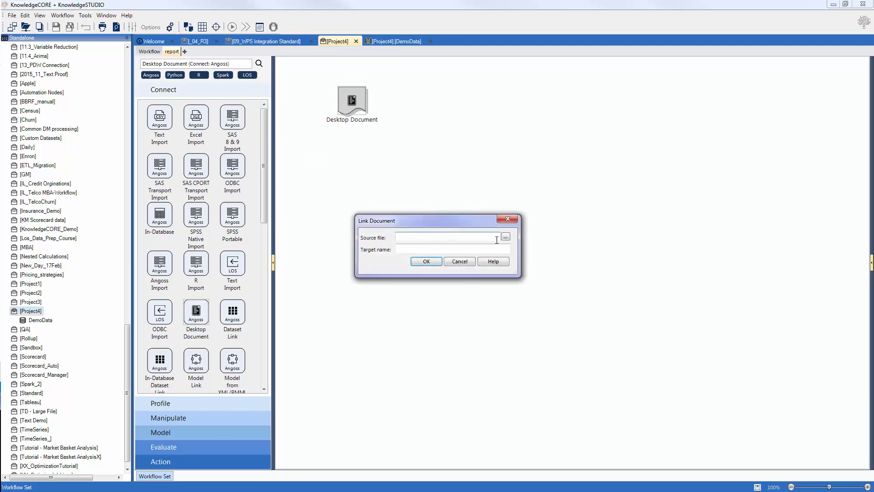
Link the node to SegmentViewer(12-Jan-18 16-13).xlsx in the Desktop's delete folder, with the target name SV.xlsx
{"action": "left_click", "coordinate": [506, 236]}
{"action": "left_click", "coordinate": [401, 193]}
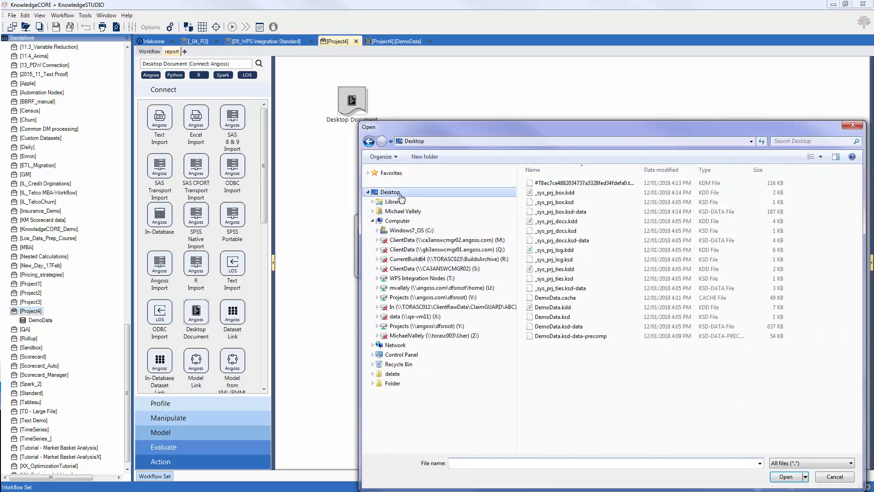
{"action": "left_click_drag", "start_coordinate": [556, 127], "coordinate": [471, 52]}
{"action": "double_click", "coordinate": [458, 146]}
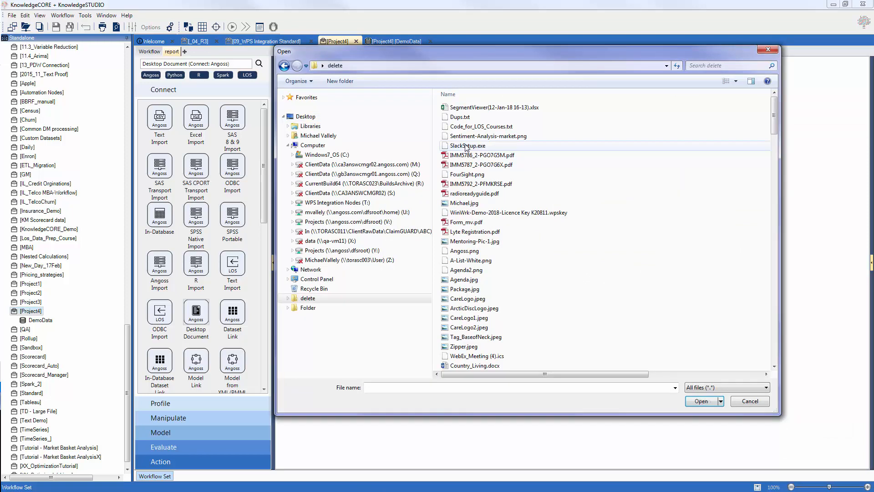
{"action": "left_click", "coordinate": [518, 109]}
{"action": "left_click", "coordinate": [701, 401]}
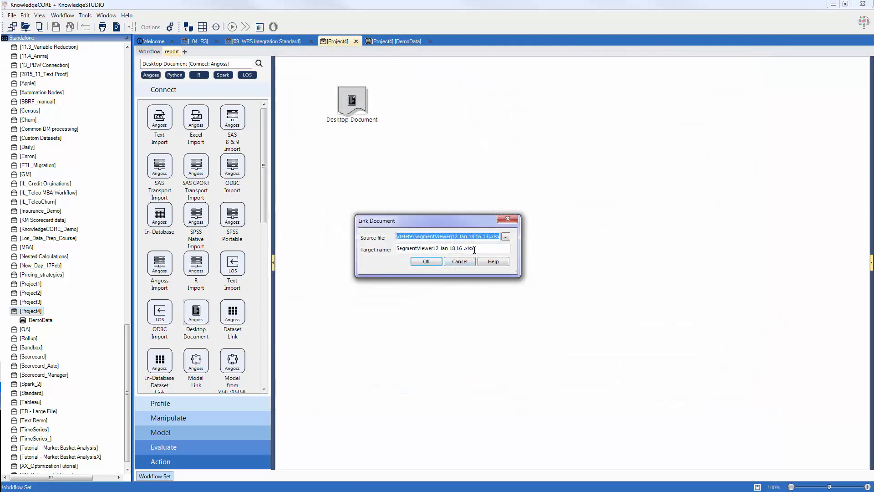
{"action": "left_click_drag", "start_coordinate": [462, 249], "coordinate": [391, 245]}
{"action": "key", "text": "BackSpace"}
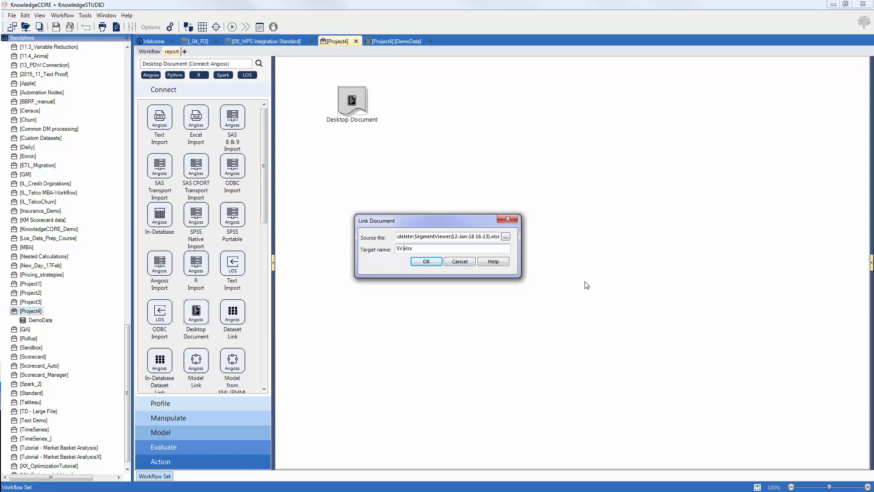
{"action": "left_click", "coordinate": [434, 261]}
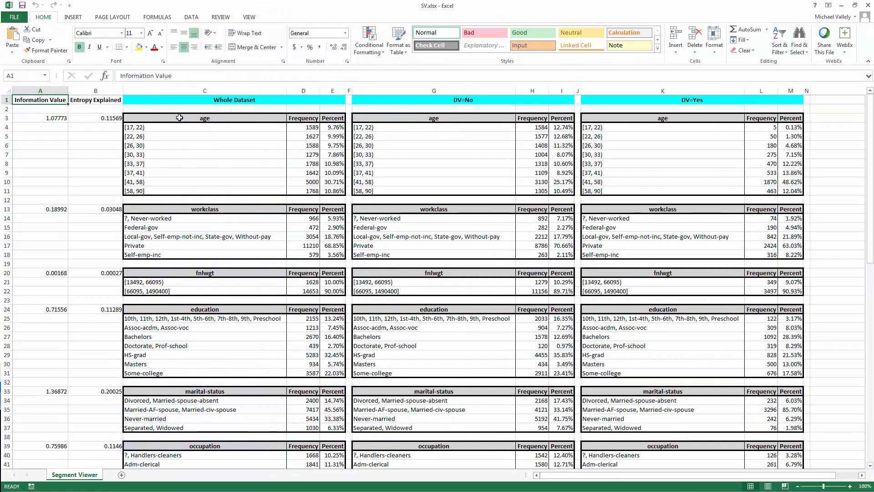
Examine the age bins, the DV=No and DV=Yes segments, and the Information Value and Entropy Explained columns in SV.xlsx
{"action": "left_click_drag", "start_coordinate": [222, 119], "coordinate": [344, 191]}
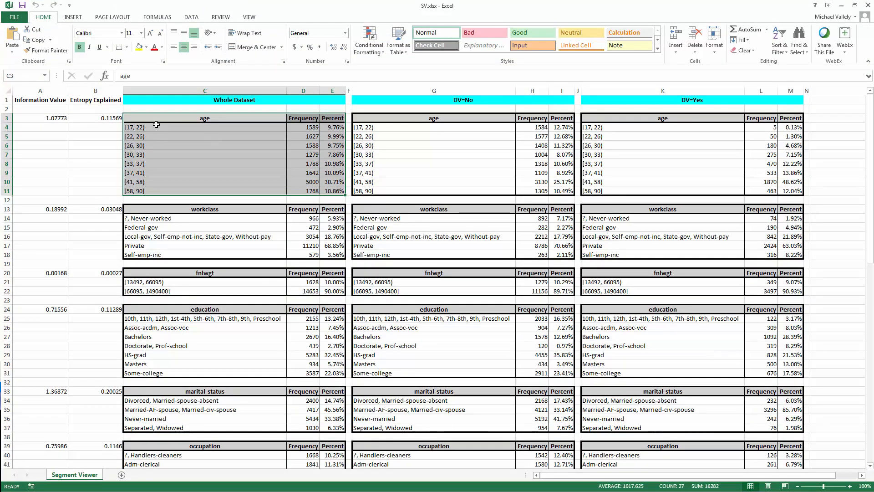
{"action": "left_click_drag", "start_coordinate": [142, 132], "coordinate": [176, 189]}
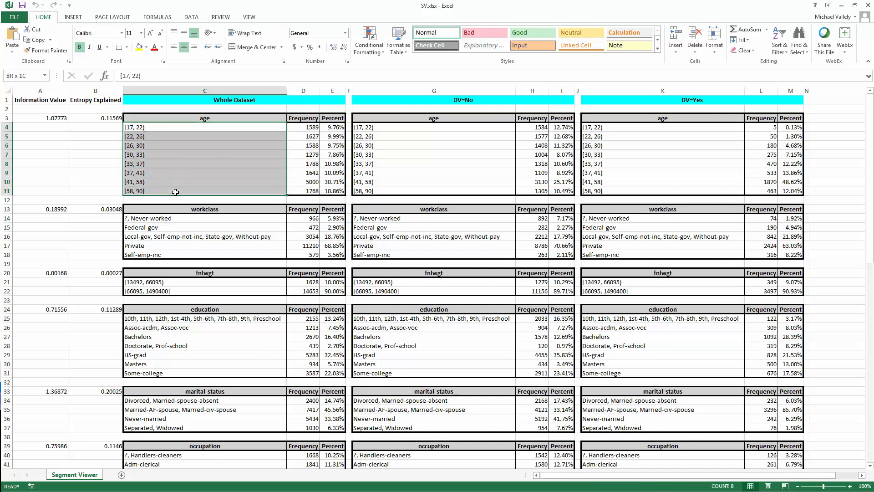
{"action": "left_click_drag", "start_coordinate": [392, 125], "coordinate": [501, 121]}
{"action": "left_click", "coordinate": [473, 97]}
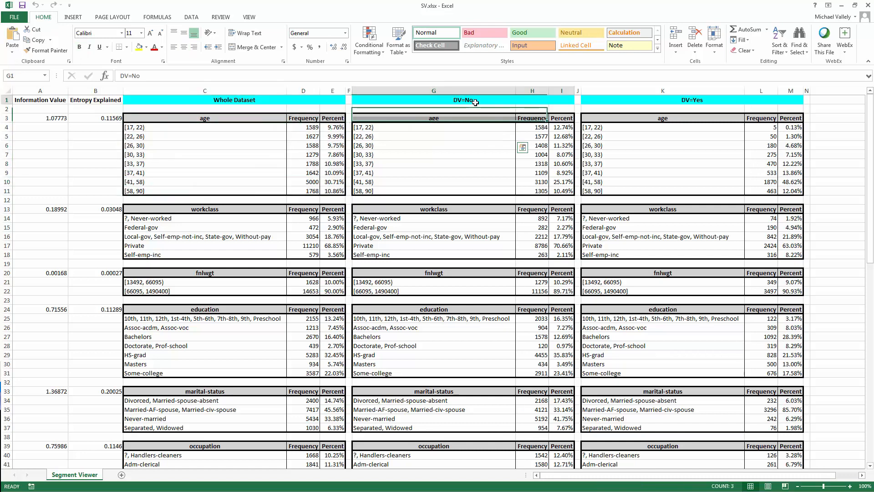
{"action": "left_click", "coordinate": [677, 97]}
{"action": "left_click_drag", "start_coordinate": [56, 98], "coordinate": [109, 292]}
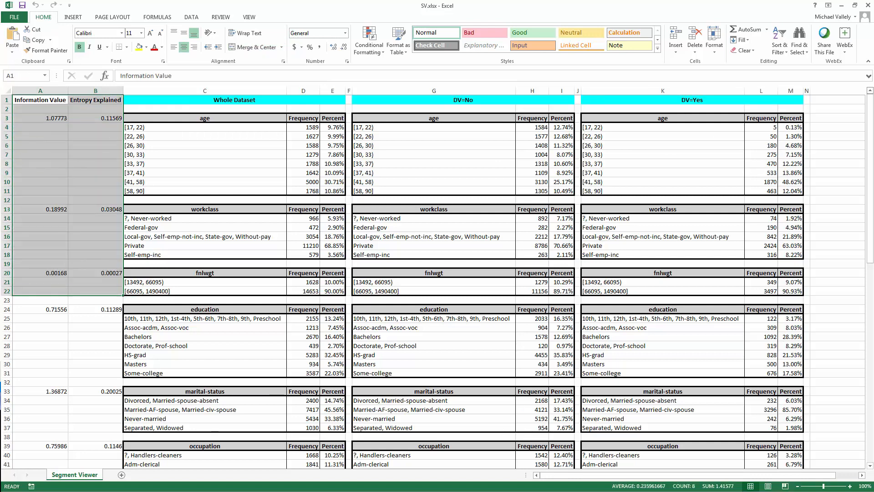
{"action": "left_click", "coordinate": [841, 6]}
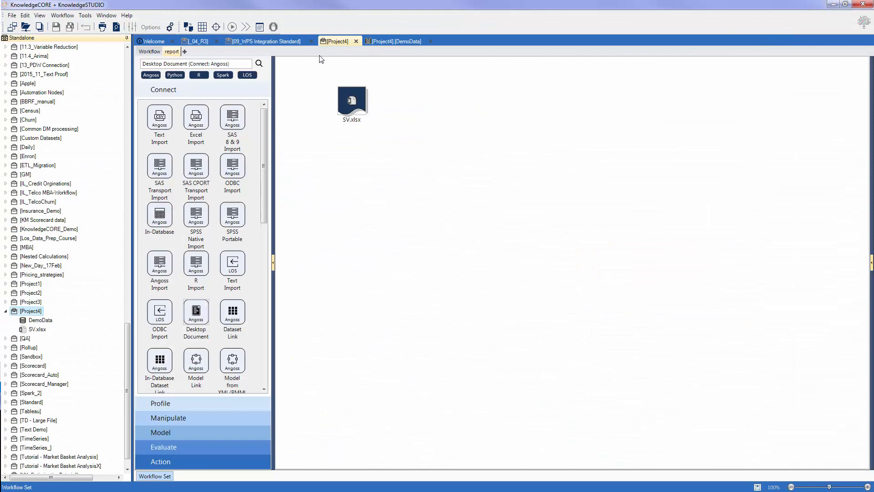
Review DemoData's Segment Viewer, Characteristic Analysis and Overview Report, and return to the original Project4 workflow
{"action": "left_click", "coordinate": [385, 43]}
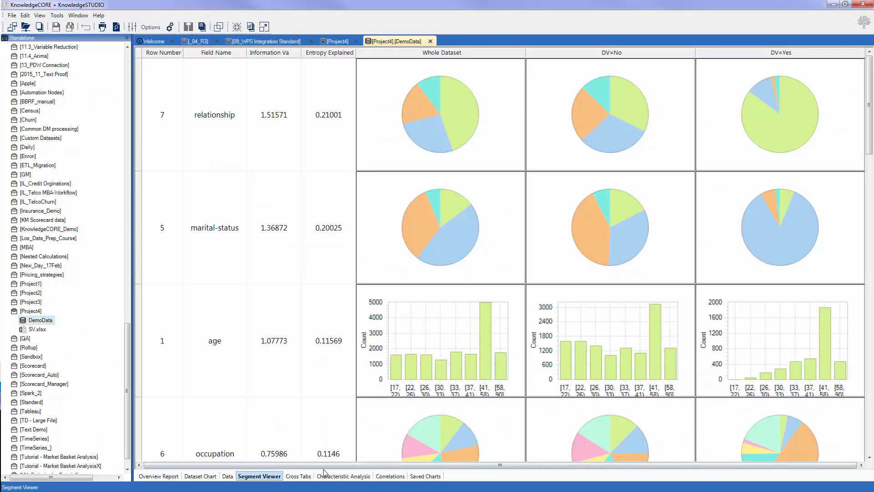
{"action": "left_click", "coordinate": [342, 477]}
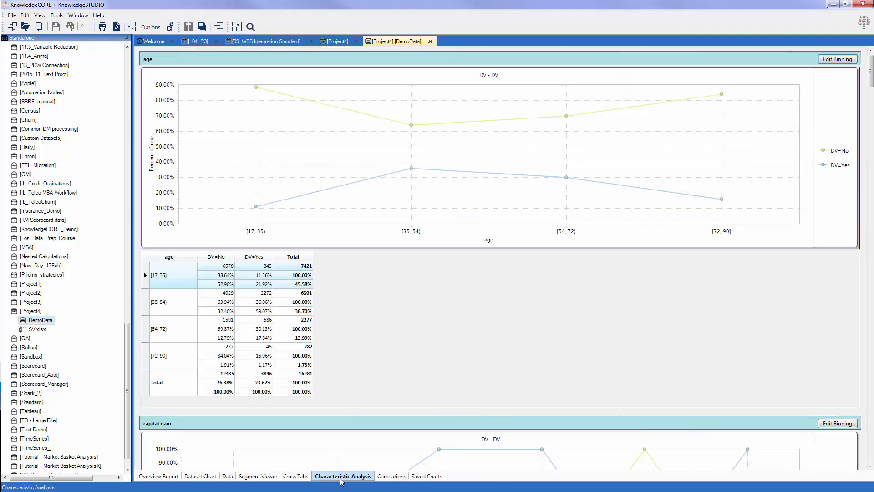
{"action": "left_click", "coordinate": [258, 476]}
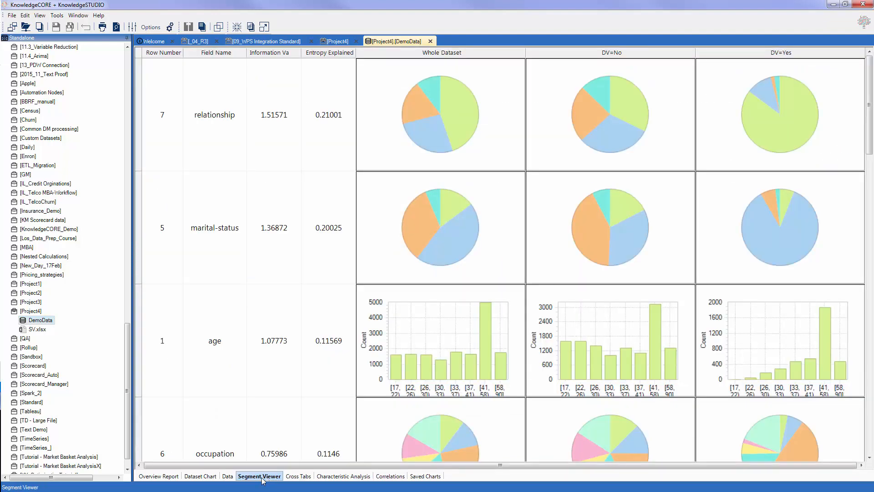
{"action": "left_click", "coordinate": [171, 476]}
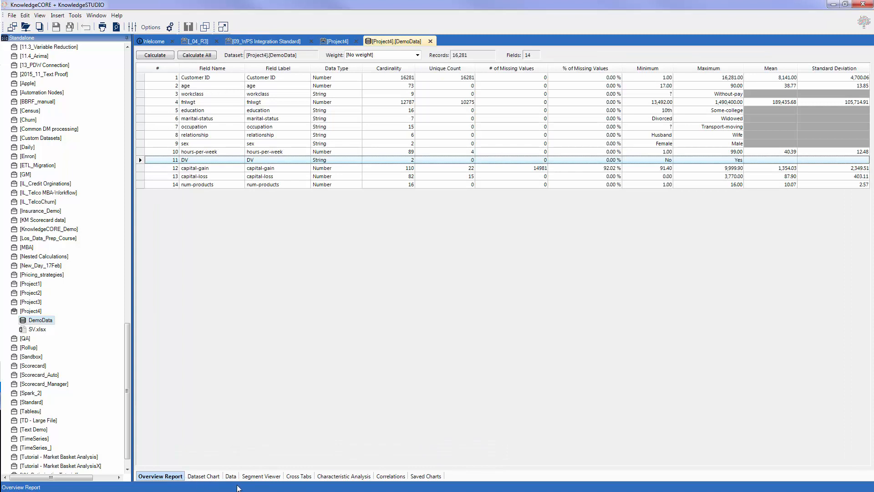
{"action": "left_click", "coordinate": [336, 43]}
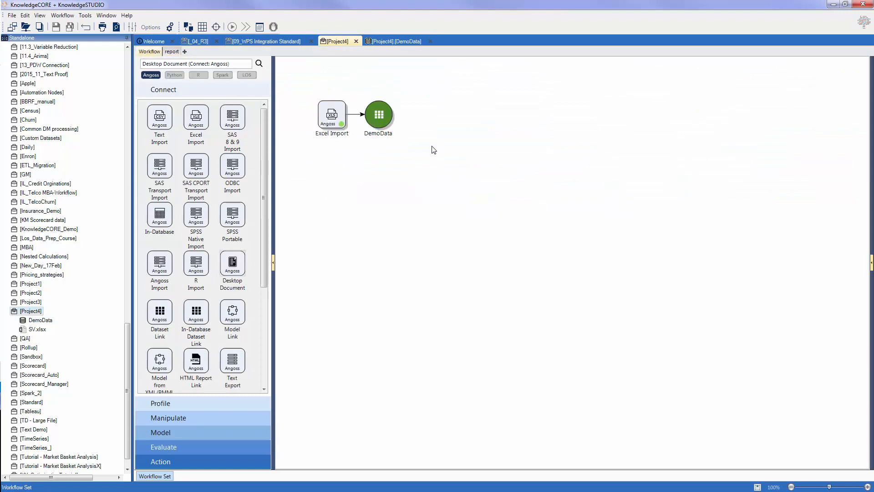
{"action": "left_click", "coordinate": [385, 123]}
{"action": "double_click", "coordinate": [386, 123]}
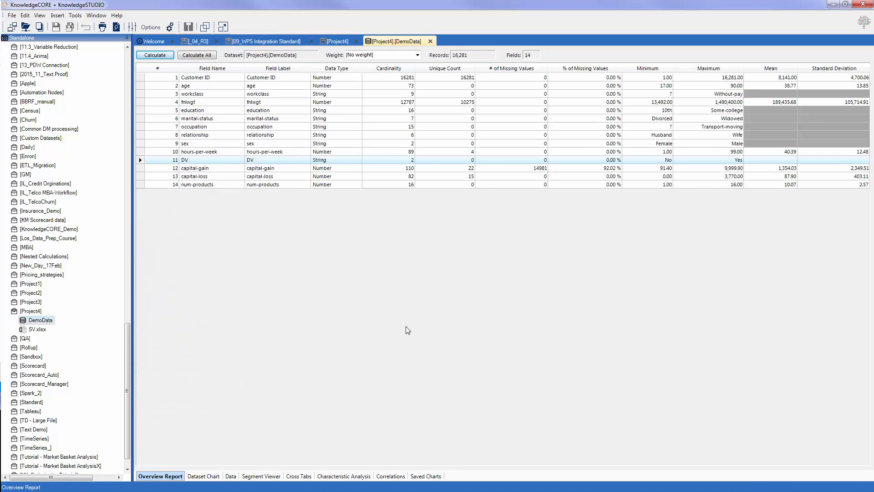
{"action": "left_click", "coordinate": [341, 44]}
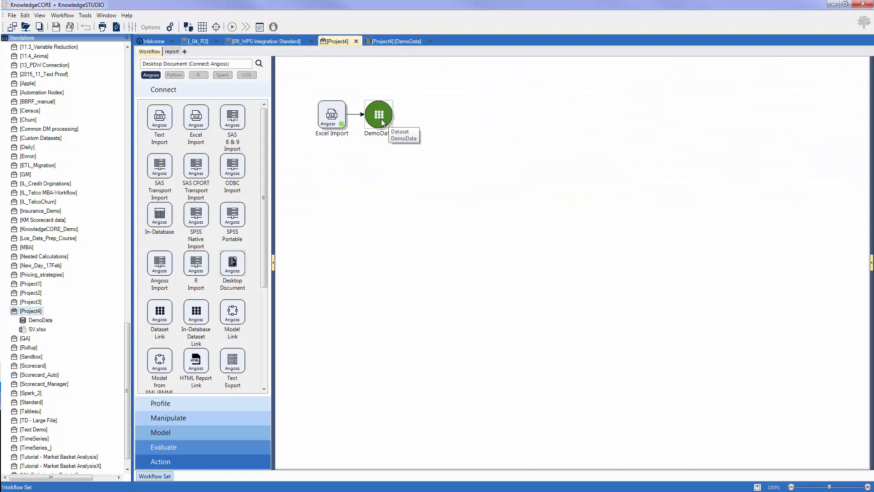
Look through the Profile and Manipulate nodes that can be connected to the DemoData dataset
{"action": "left_click_drag", "start_coordinate": [387, 122], "coordinate": [428, 108]}
{"action": "left_click", "coordinate": [408, 153]}
{"action": "left_click_drag", "start_coordinate": [384, 126], "coordinate": [395, 152]}
{"action": "mouse_move", "coordinate": [443, 203]}
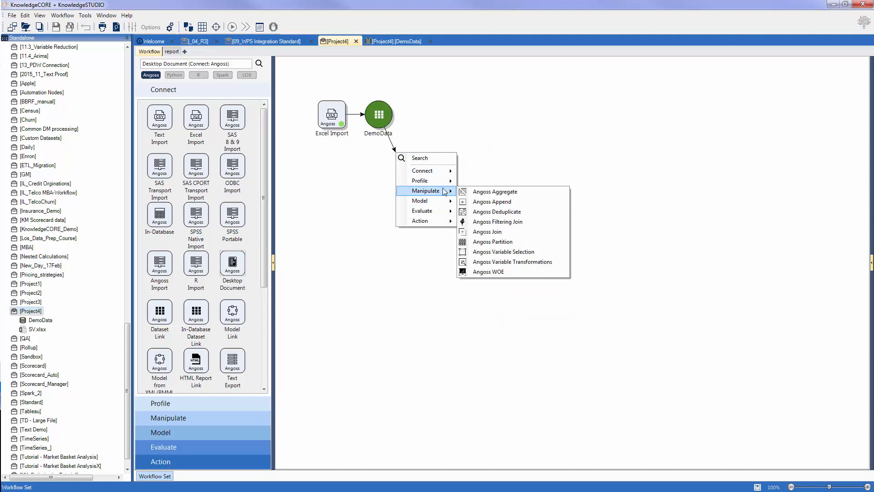
{"action": "mouse_move", "coordinate": [446, 181]}
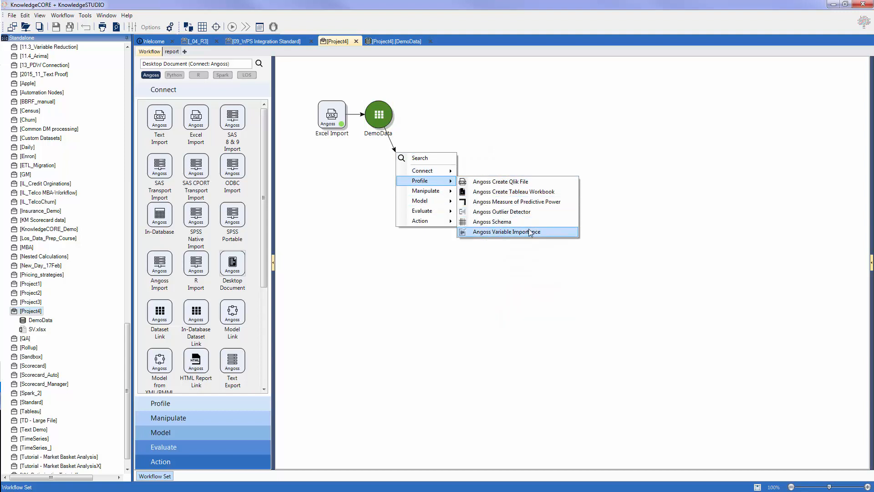
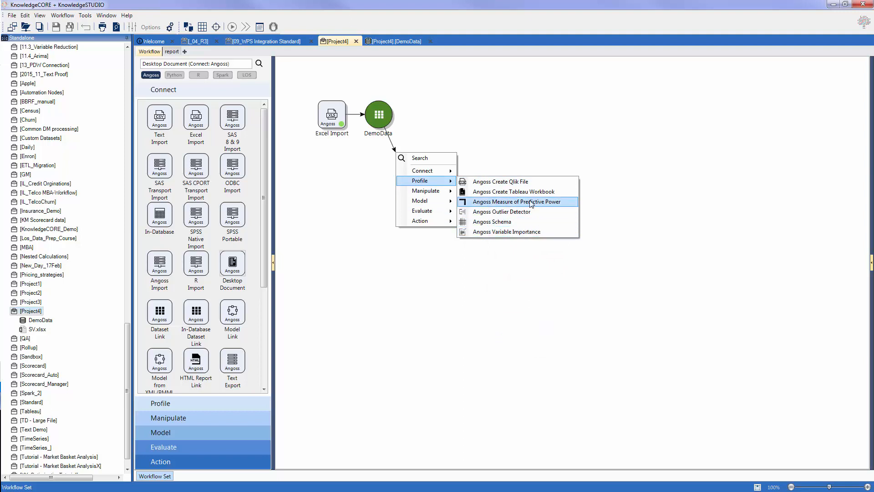
{"action": "left_click", "coordinate": [503, 140]}
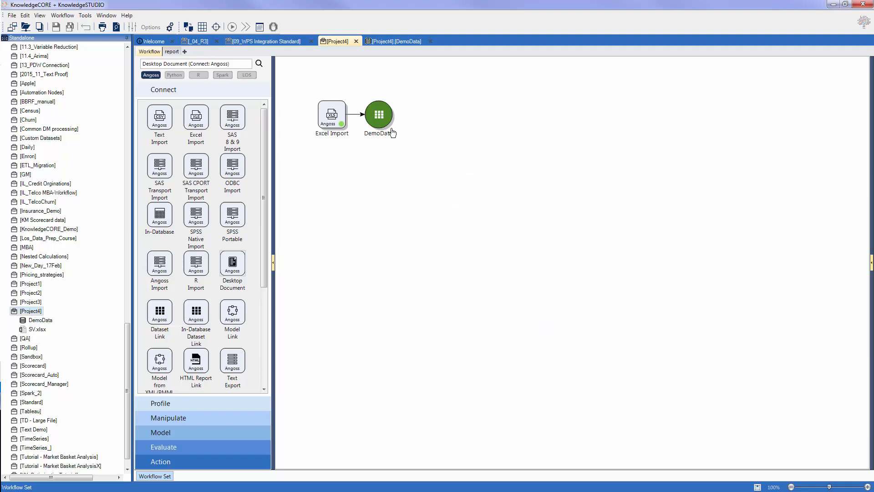
{"action": "left_click_drag", "start_coordinate": [388, 126], "coordinate": [421, 128]}
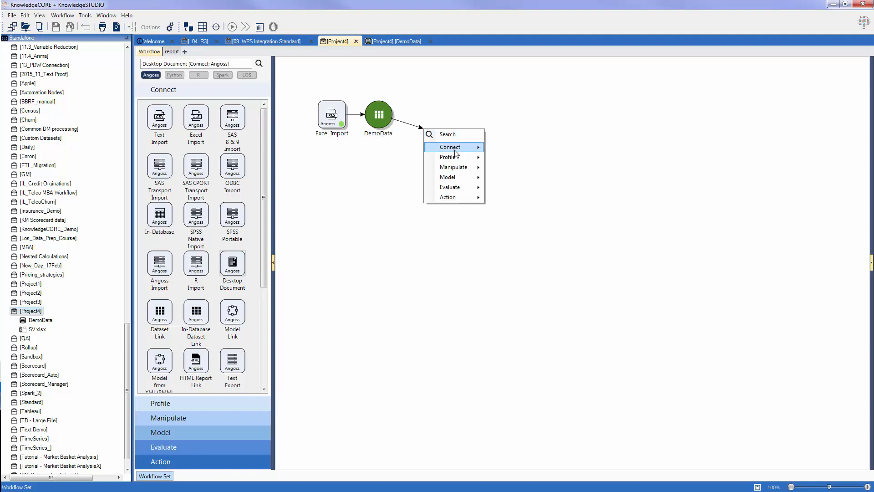
{"action": "mouse_move", "coordinate": [468, 169]}
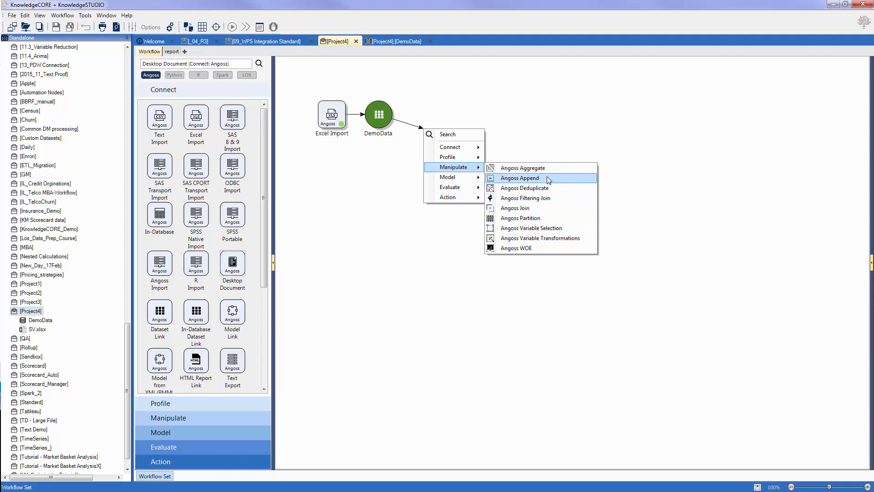
{"action": "left_click", "coordinate": [515, 228]}
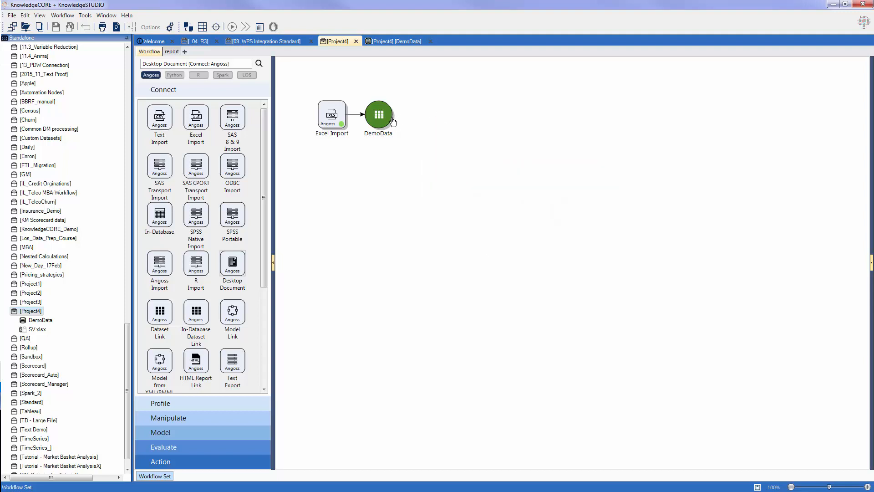
Connect an Angoss Variable Transformations node to DemoData and open its Dataset Editor
{"action": "left_click_drag", "start_coordinate": [392, 121], "coordinate": [453, 117]}
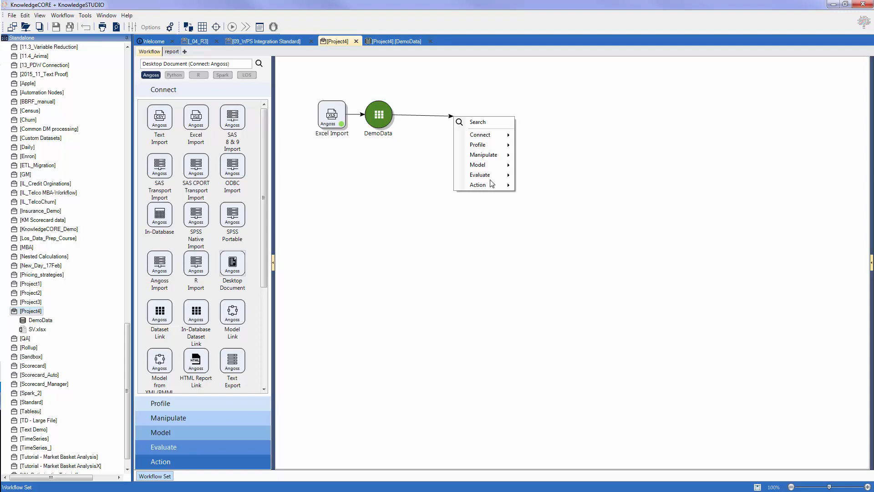
{"action": "mouse_move", "coordinate": [506, 160]}
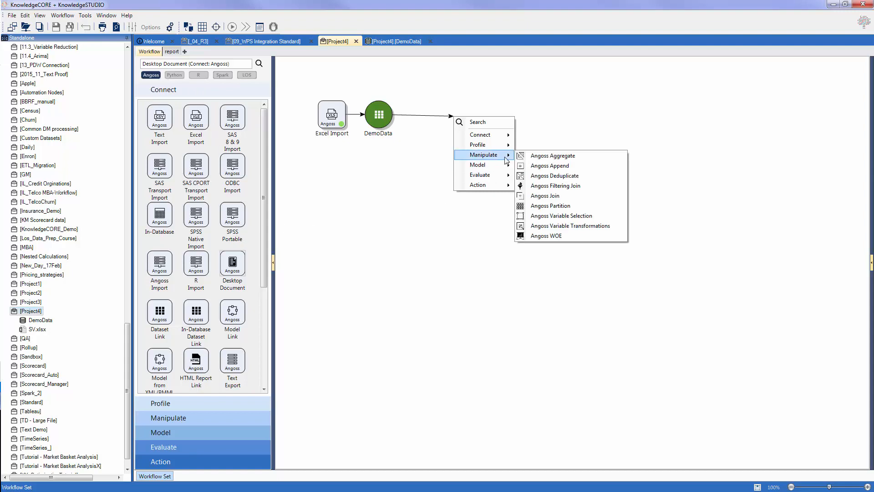
{"action": "left_click", "coordinate": [559, 225]}
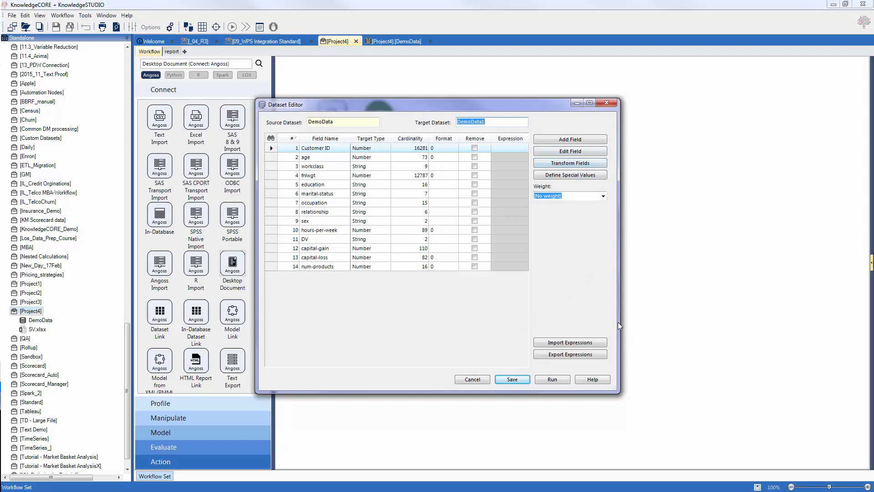
Add a new field named rel2 to the target dataset in the Dataset Editor
{"action": "left_click", "coordinate": [587, 141]}
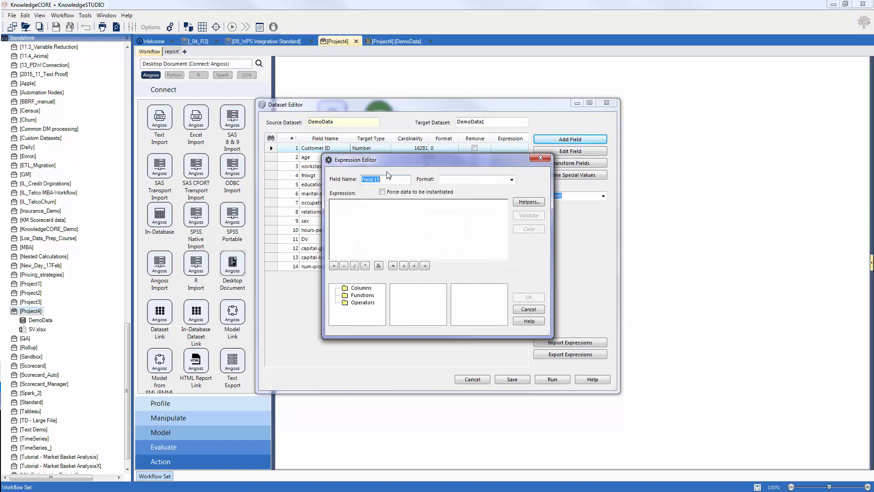
{"action": "type", "text": "r"}
{"action": "key", "text": "Tab"}
{"action": "key", "text": "Tab"}
{"action": "type", "text": "cas"}
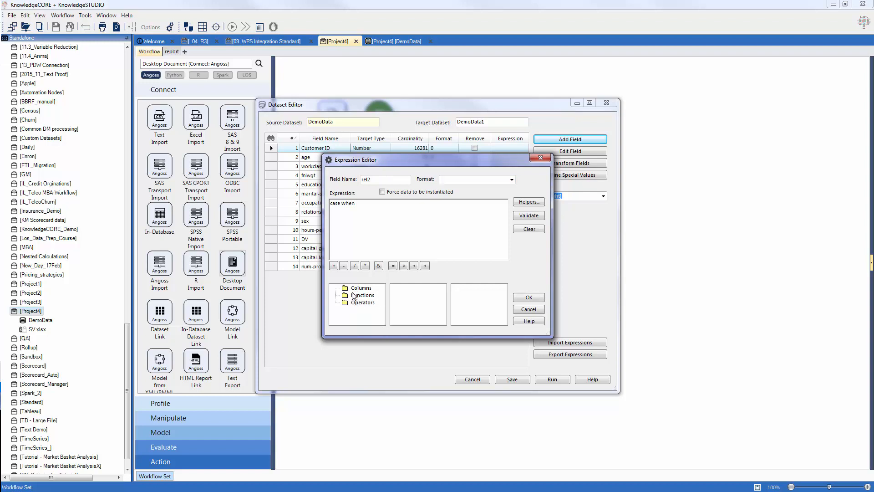
{"action": "left_click", "coordinate": [355, 289]}
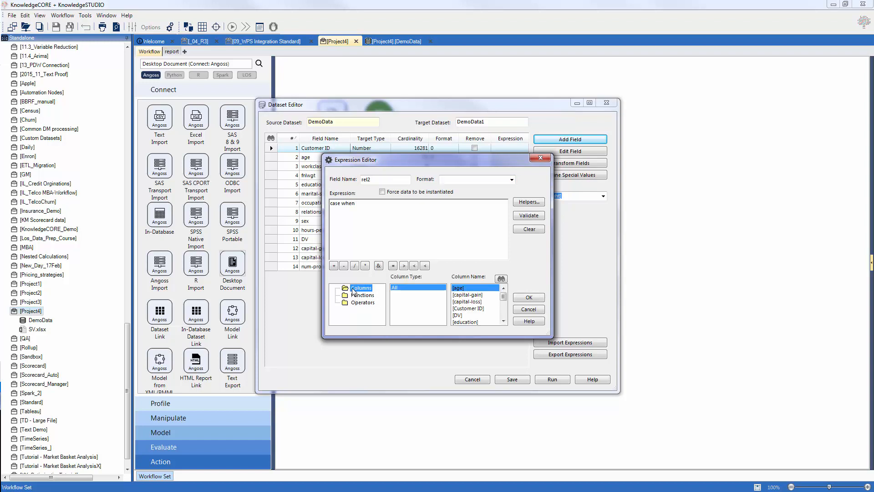
{"action": "double_click", "coordinate": [465, 291]}
{"action": "left_click", "coordinate": [367, 295]}
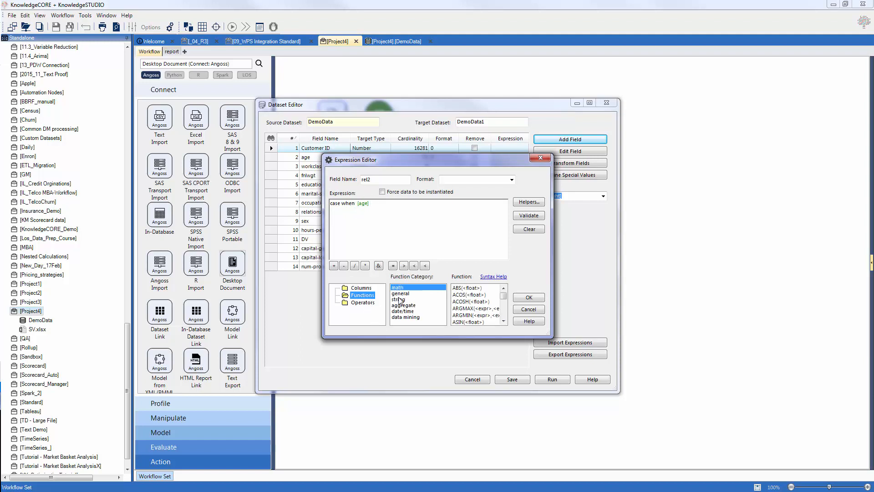
{"action": "left_click", "coordinate": [399, 299]}
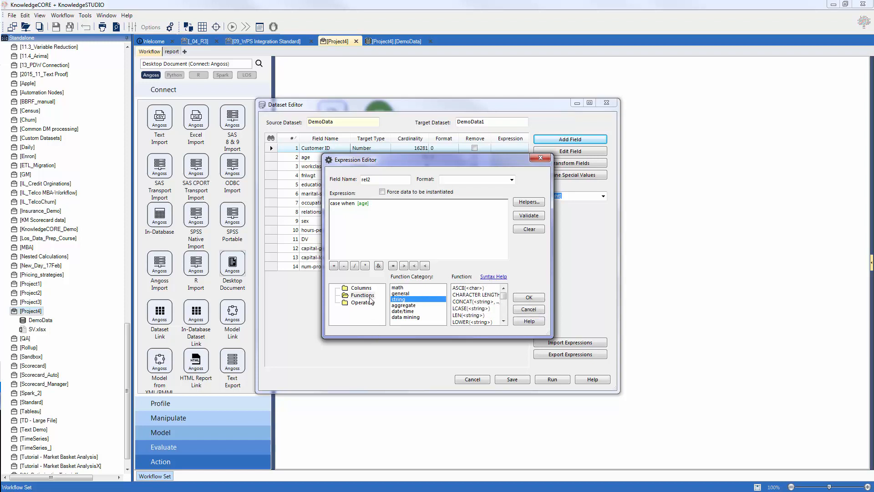
{"action": "left_click", "coordinate": [363, 303]}
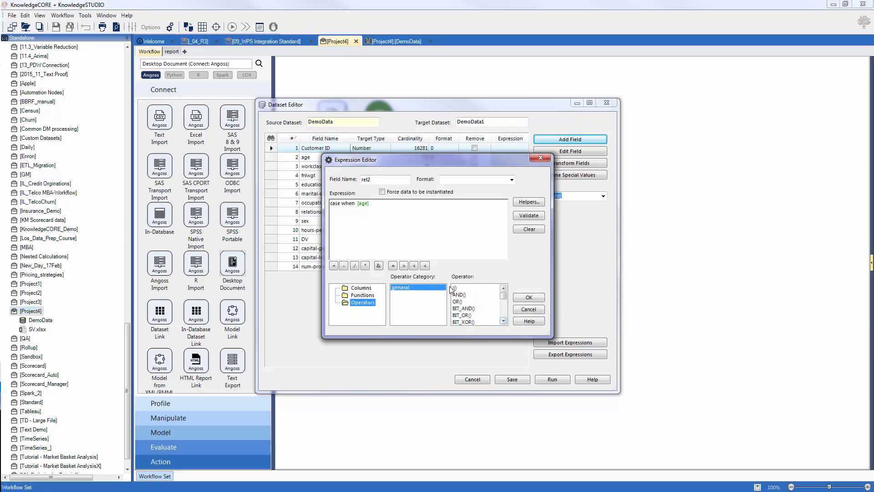
{"action": "double_click", "coordinate": [463, 308]}
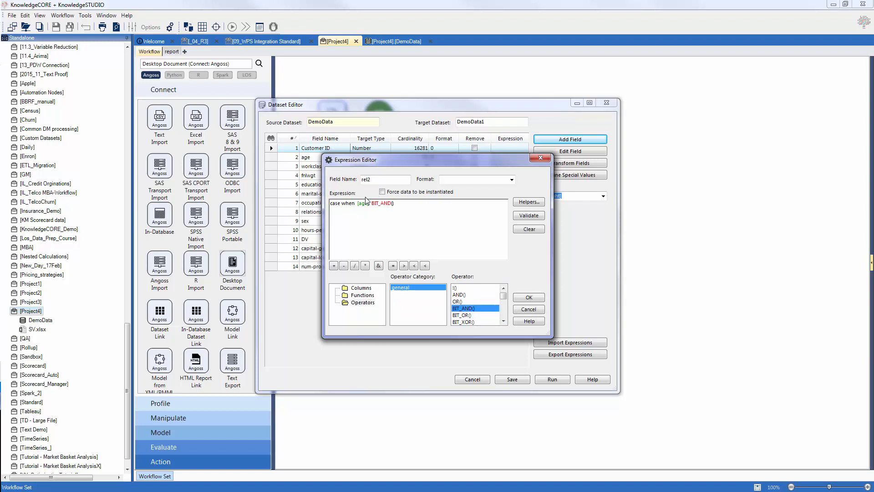
{"action": "left_click_drag", "start_coordinate": [396, 204], "coordinate": [331, 206]}
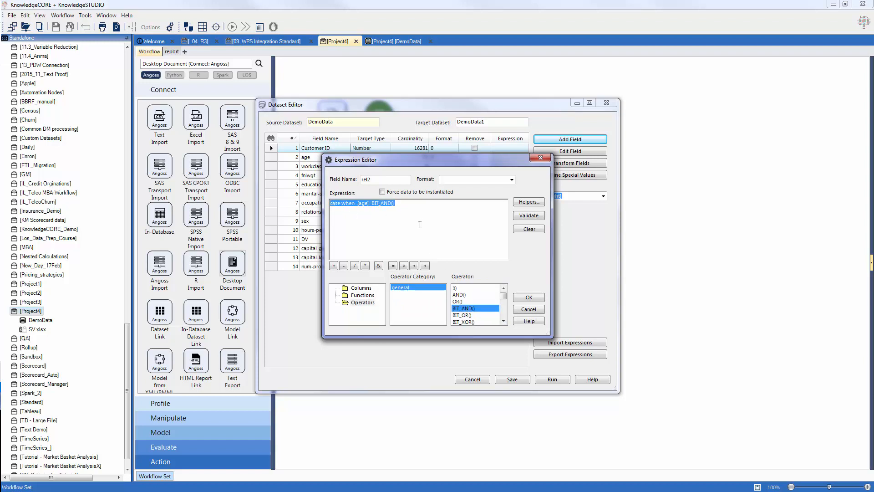
{"action": "key", "text": "Delete"}
Build the rel2 expression with the Binning expression helper, using a Discrete Transform on the relationship field
{"action": "left_click", "coordinate": [531, 204]}
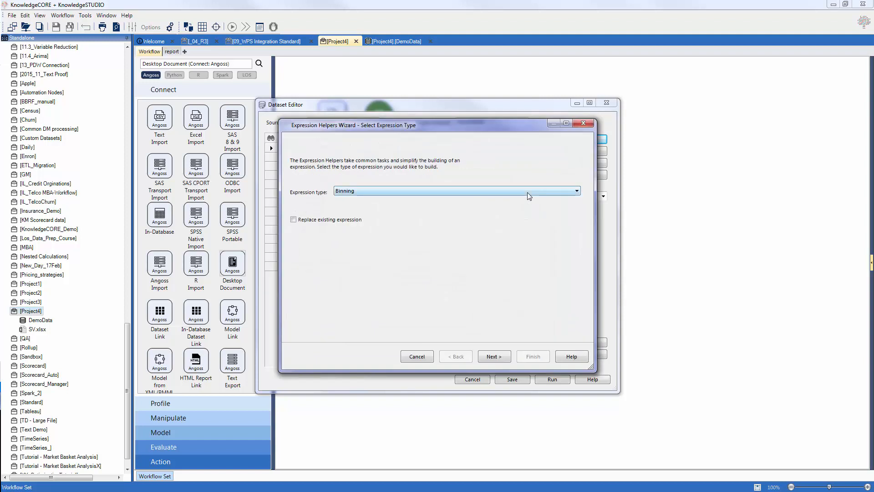
{"action": "left_click", "coordinate": [530, 193]}
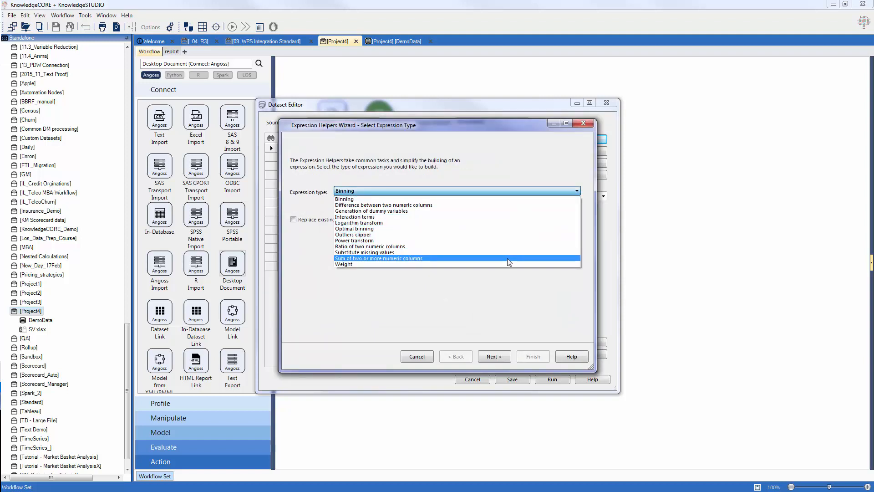
{"action": "left_click", "coordinate": [512, 201]}
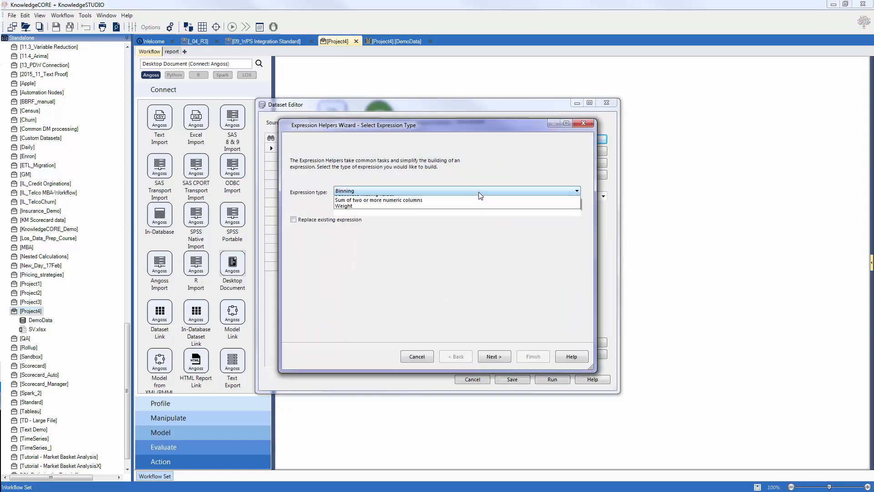
{"action": "left_click", "coordinate": [512, 191]}
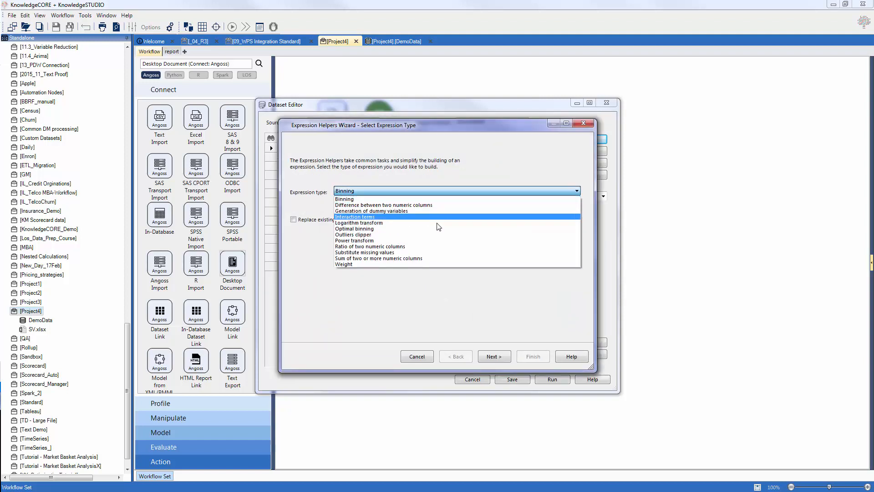
{"action": "left_click", "coordinate": [453, 200]}
{"action": "left_click", "coordinate": [502, 355]}
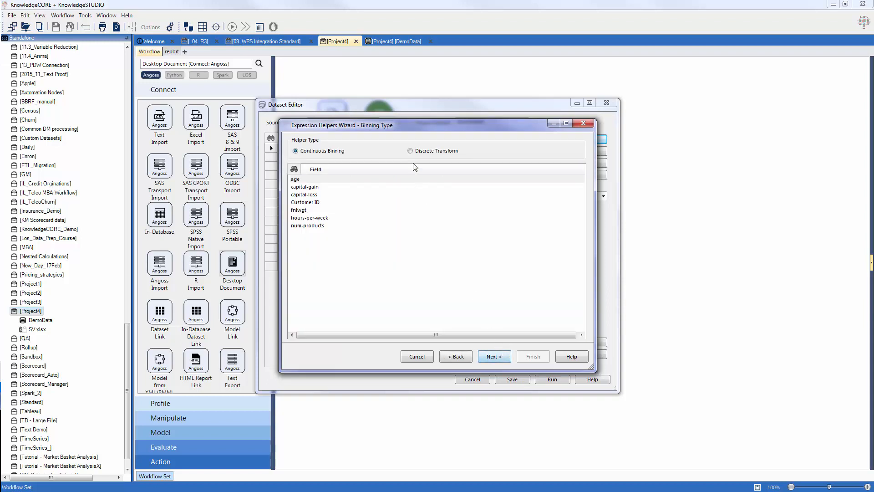
{"action": "left_click", "coordinate": [410, 151]}
{"action": "left_click", "coordinate": [312, 211]}
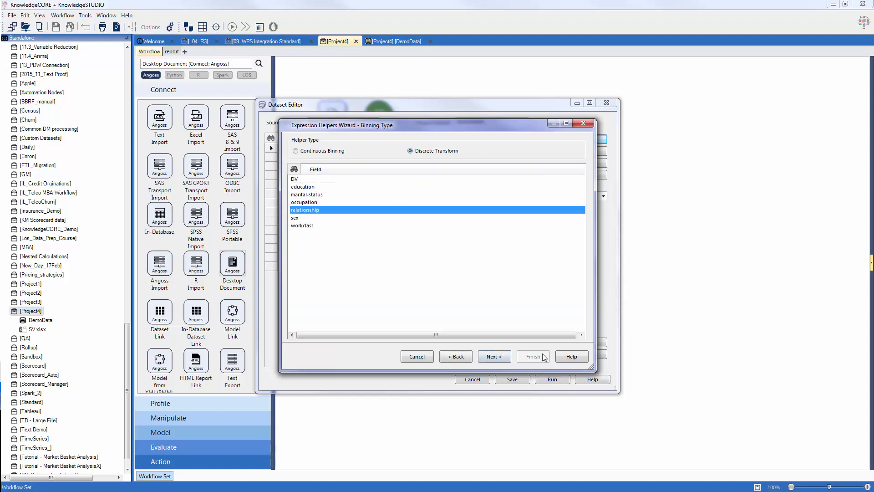
{"action": "left_click", "coordinate": [500, 356]}
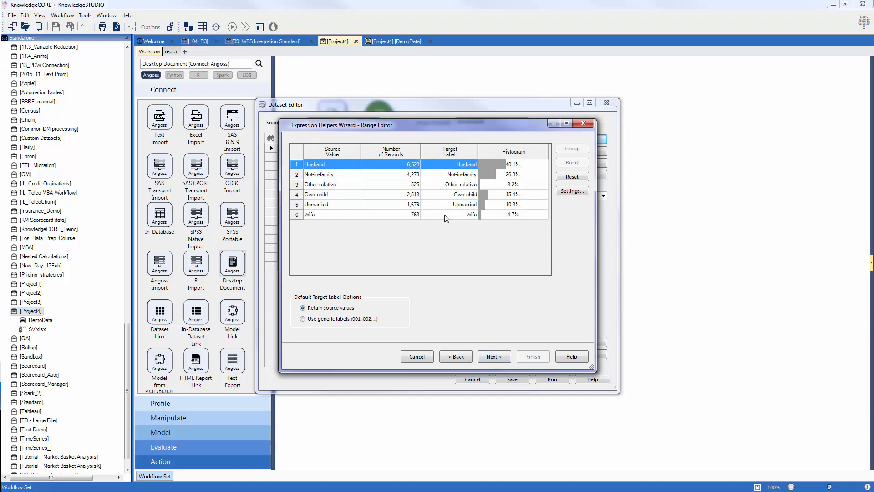
Group the Husband and Wife source values and label the group Married
{"action": "left_click", "coordinate": [319, 214], "text": "ctrl"}
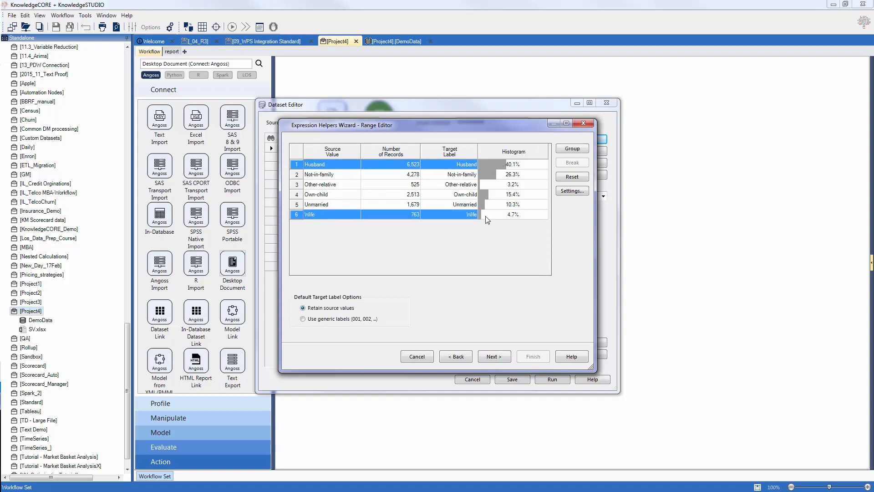
{"action": "left_click", "coordinate": [571, 148]}
{"action": "double_click", "coordinate": [444, 169]}
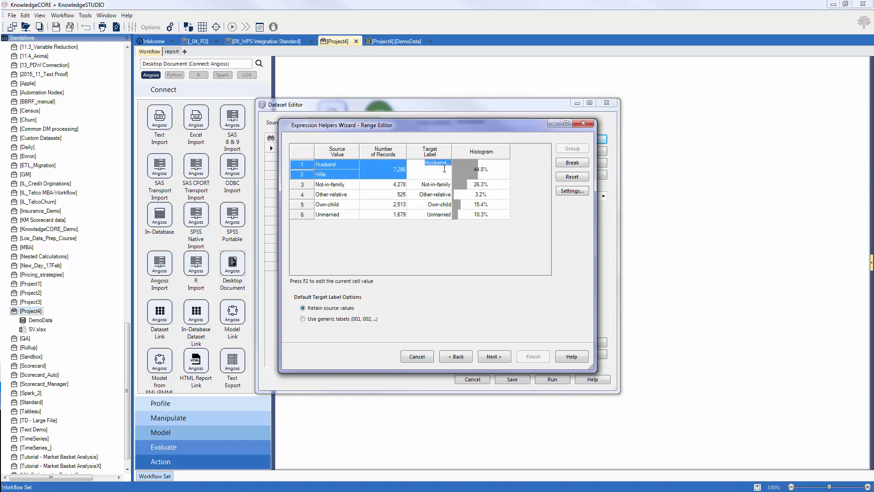
{"action": "type", "text": "Married"}
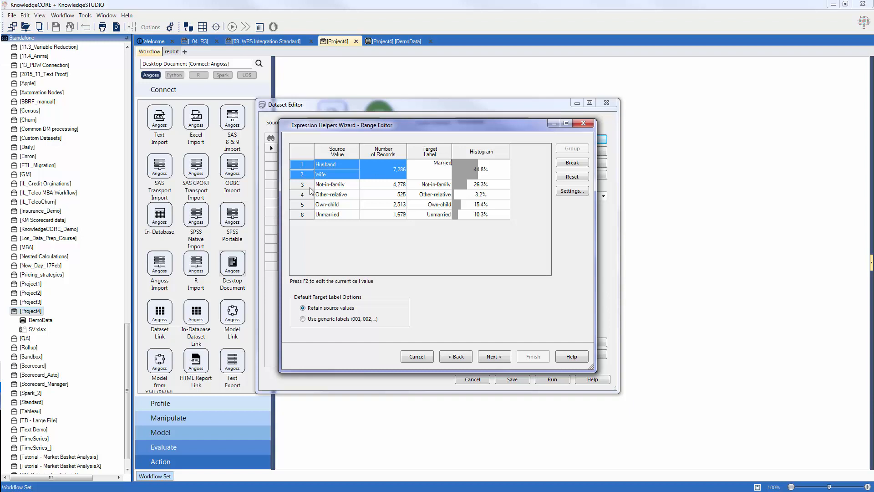
Group Not-in-family, Other-relative, Own-child and Unmarried under the label Other, and finish the wizard to generate the expression
{"action": "left_click_drag", "start_coordinate": [315, 184], "coordinate": [315, 214]}
{"action": "left_click", "coordinate": [572, 148]}
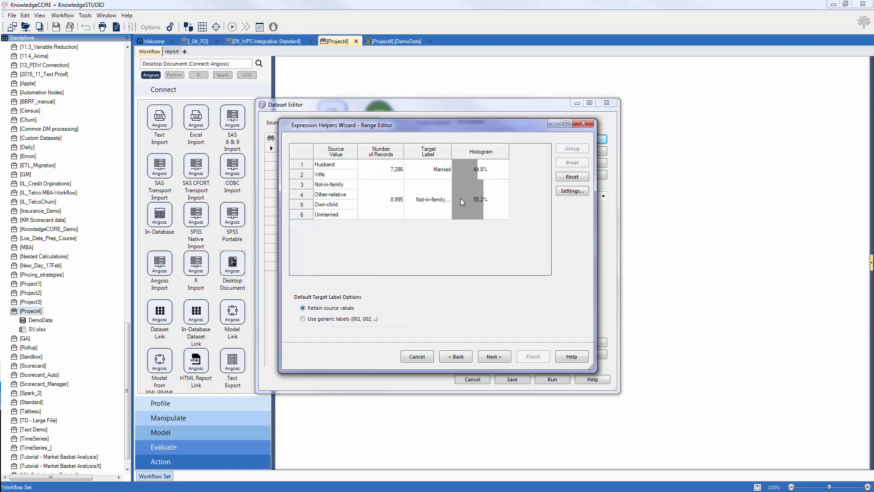
{"action": "double_click", "coordinate": [437, 194]}
{"action": "type", "text": "Other"}
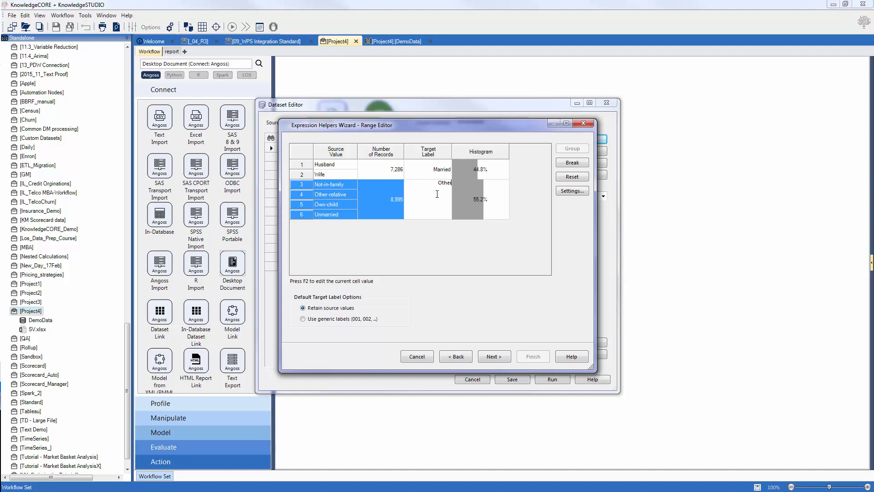
{"action": "left_click", "coordinate": [496, 358]}
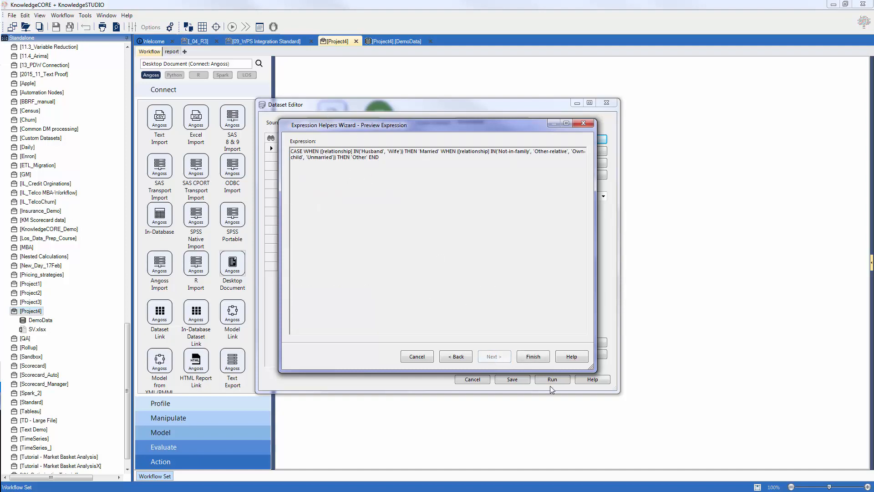
{"action": "left_click", "coordinate": [534, 357]}
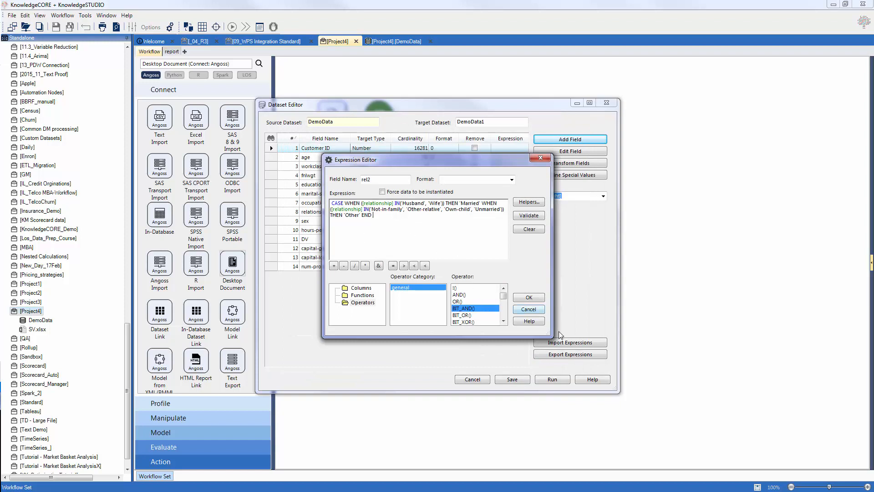
Enlarge the Expression Editor and its text to examine the Married and Other conditions of the CASE expression
{"action": "left_click_drag", "start_coordinate": [550, 333], "coordinate": [668, 378]}
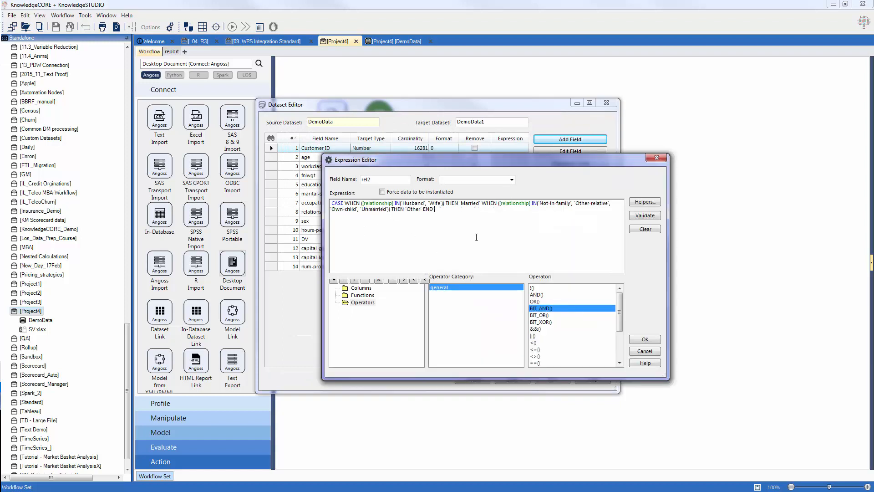
{"action": "scroll", "coordinate": [476, 238], "scroll_direction": "up", "scroll_amount": 4}
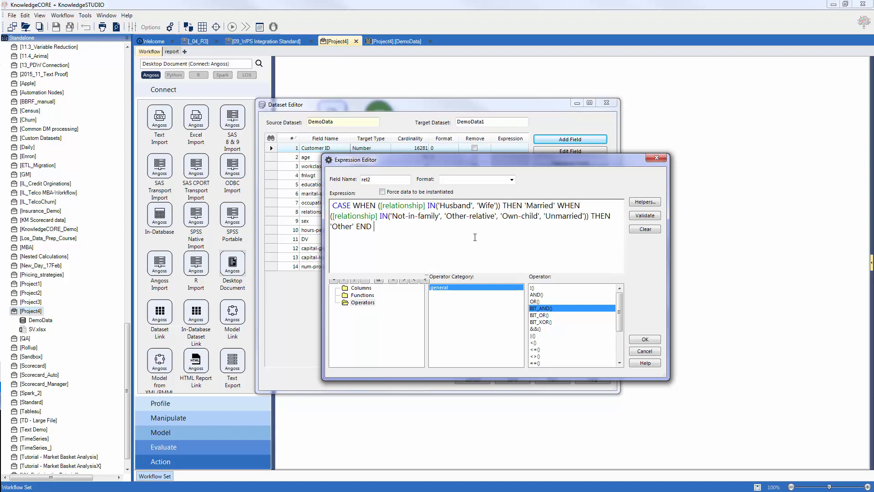
{"action": "left_click_drag", "start_coordinate": [435, 206], "coordinate": [514, 206]}
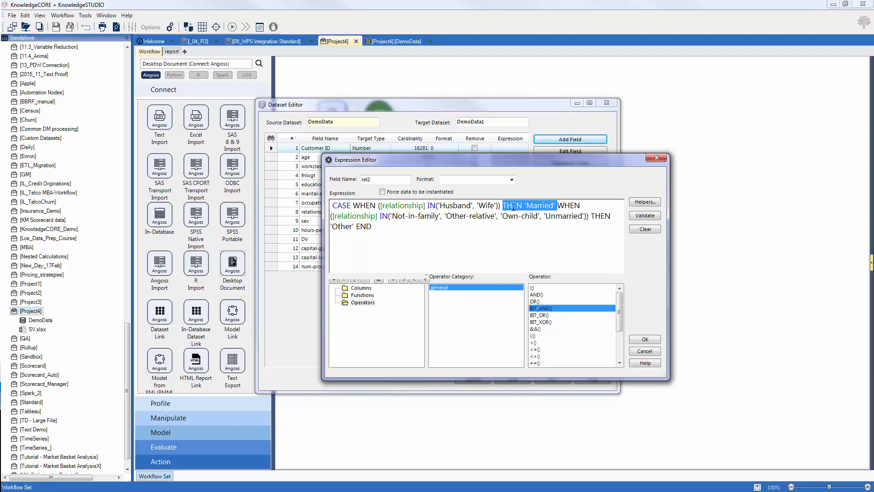
{"action": "left_click_drag", "start_coordinate": [380, 216], "coordinate": [584, 217]}
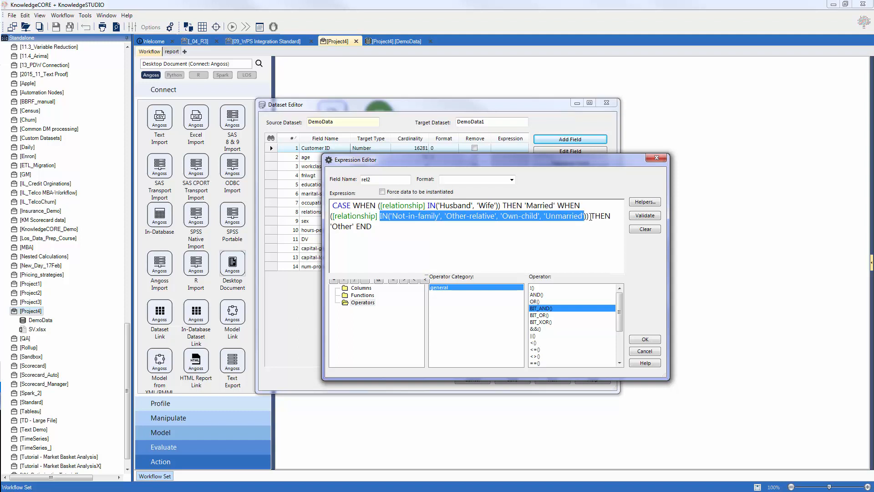
{"action": "left_click", "coordinate": [590, 217]}
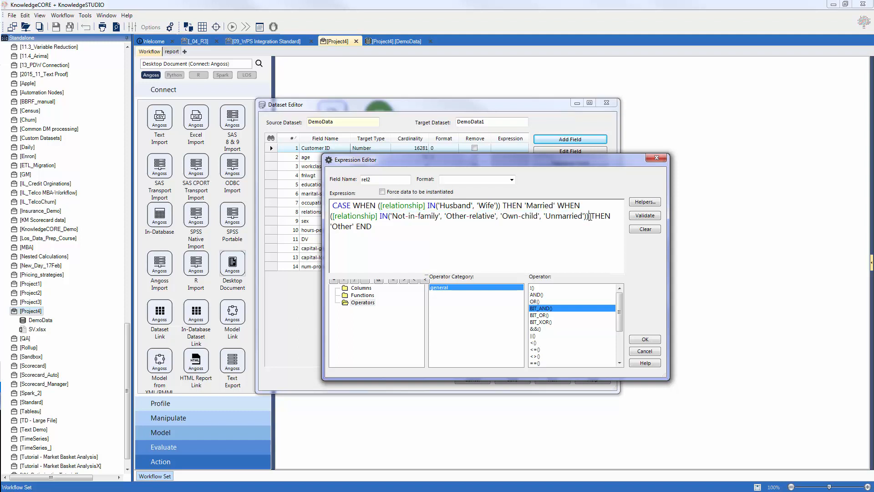
Replace the second WHEN condition in the CASE expression with an else clause returning 'Other', and try to apply it
{"action": "left_click_drag", "start_coordinate": [590, 217], "coordinate": [533, 208]}
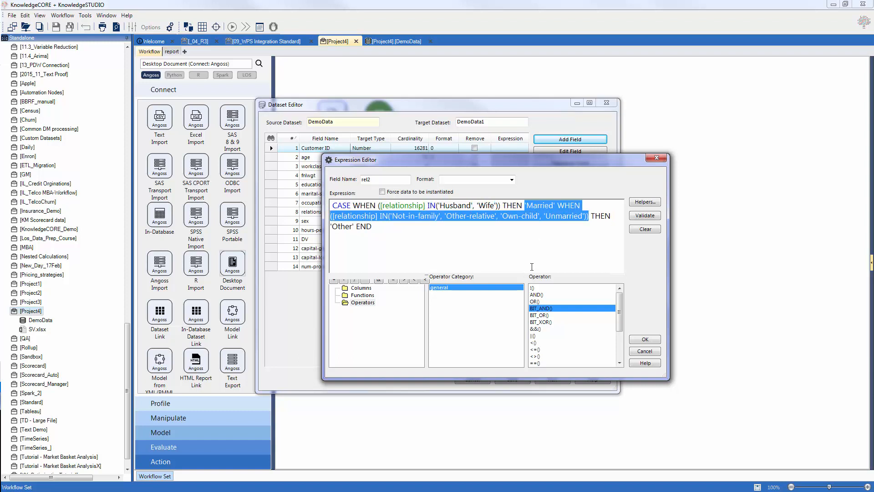
{"action": "key", "text": "BackSpace"}
{"action": "type", "text": "else"}
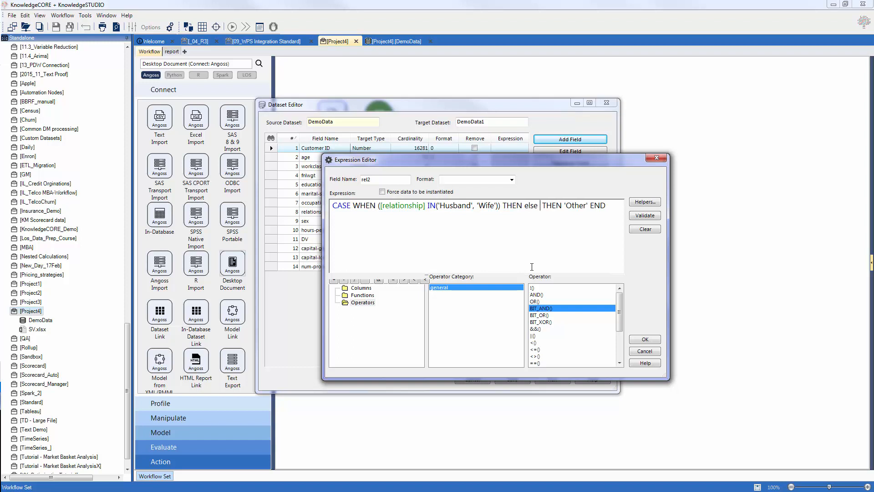
{"action": "key", "text": "Delete"}
{"action": "key", "text": "Delete"}
{"action": "key", "text": "Delete"}
{"action": "key", "text": "Delete"}
{"action": "key", "text": "Delete"}
{"action": "key", "text": "Delete"}
{"action": "type", "text": "'"}
{"action": "left_click", "coordinate": [645, 339]}
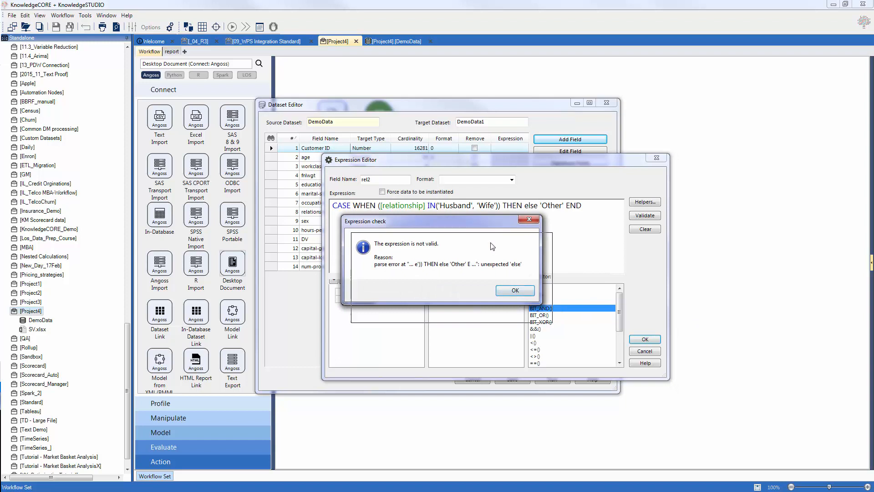
{"action": "left_click_drag", "start_coordinate": [483, 228], "coordinate": [493, 247]}
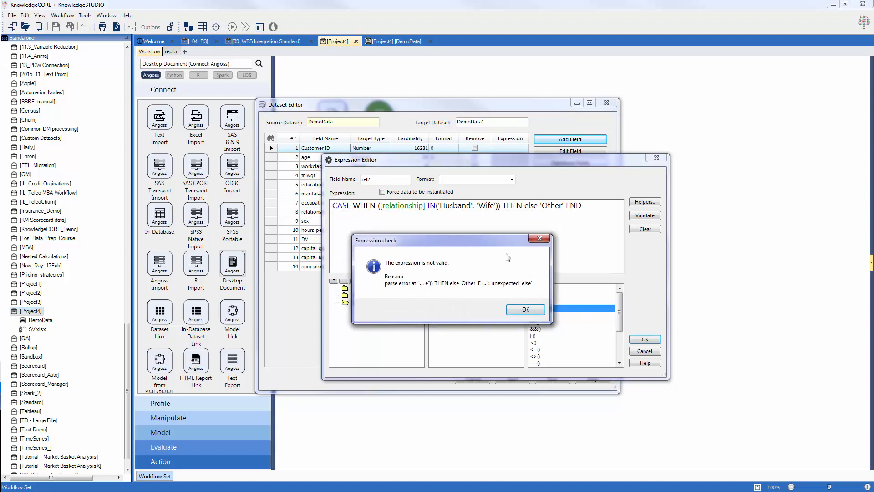
{"action": "left_click", "coordinate": [525, 310]}
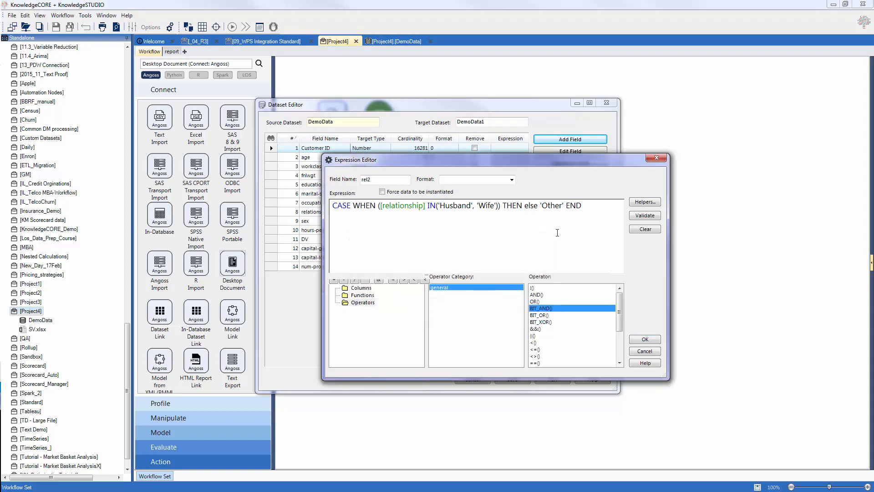
Insert 'Married' after THEN, validate the expression and accept it for the rel2 field
{"action": "type", "text": "'Married'"}
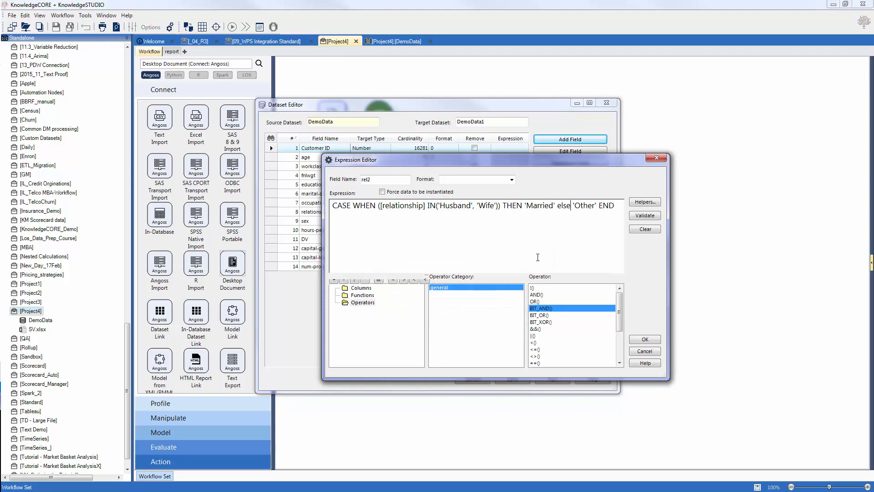
{"action": "left_click", "coordinate": [645, 215]}
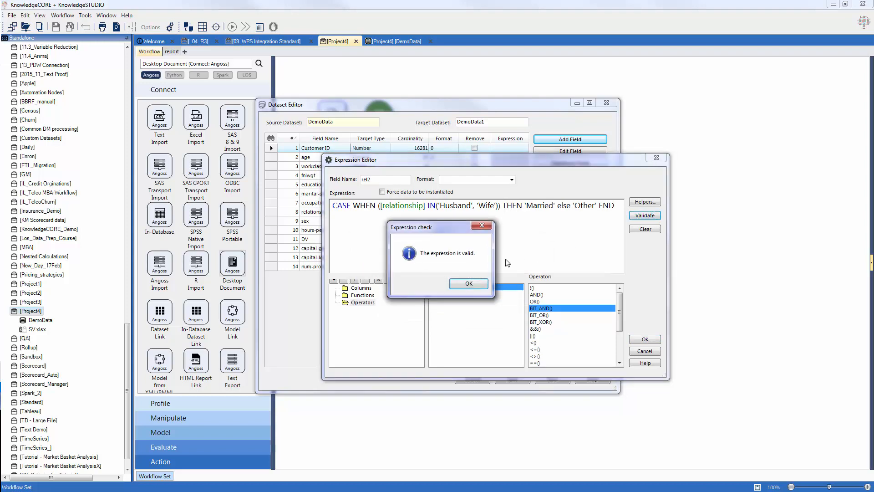
{"action": "left_click", "coordinate": [468, 285]}
{"action": "left_click", "coordinate": [645, 339]}
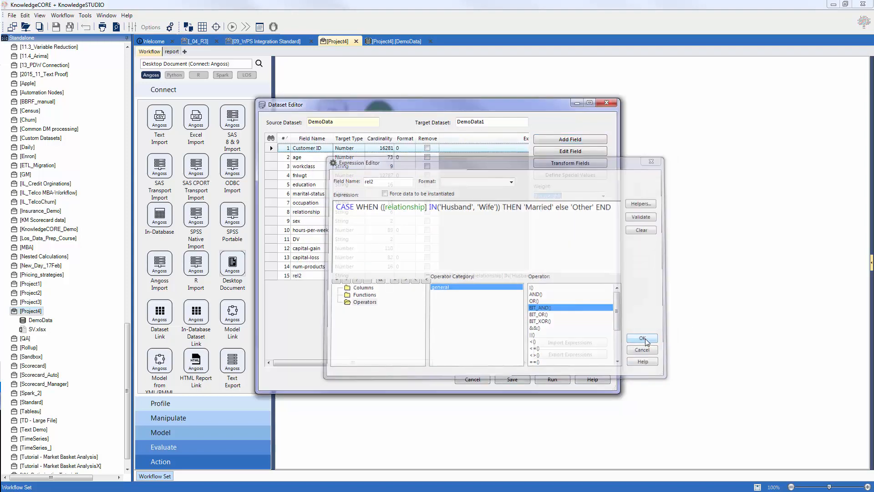
Widen the Dataset Editor, look at the source options for importing expressions, and run the transformation to create DemoData1
{"action": "left_click_drag", "start_coordinate": [618, 296], "coordinate": [804, 296]}
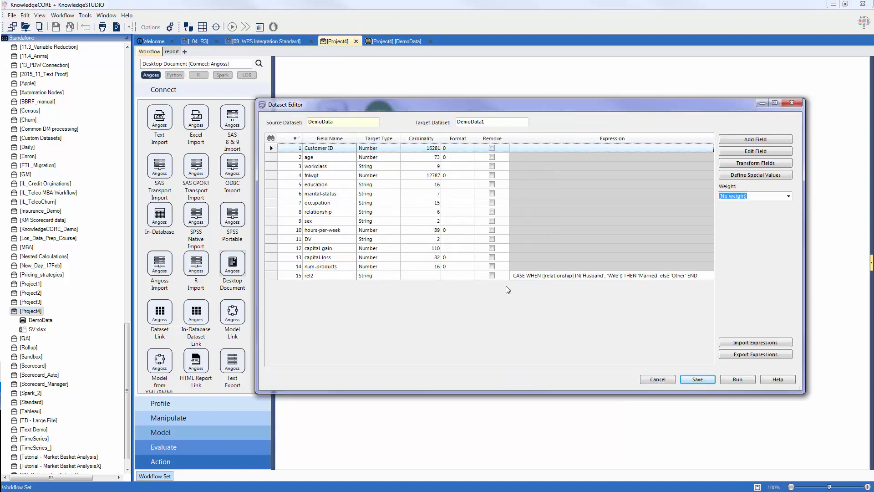
{"action": "left_click", "coordinate": [756, 344]}
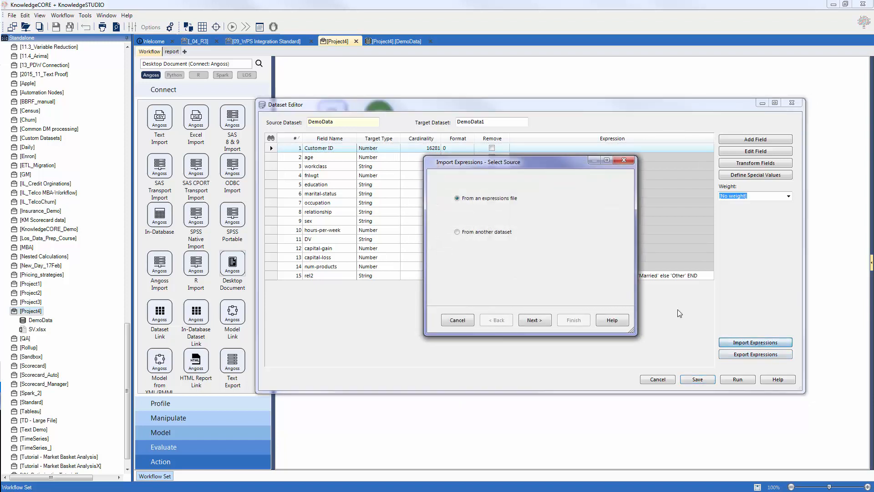
{"action": "left_click", "coordinate": [623, 160]}
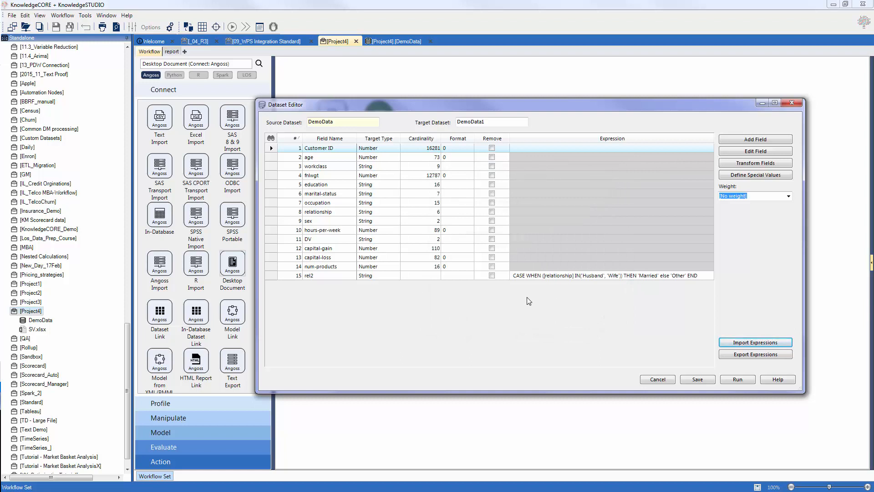
{"action": "left_click", "coordinate": [738, 379]}
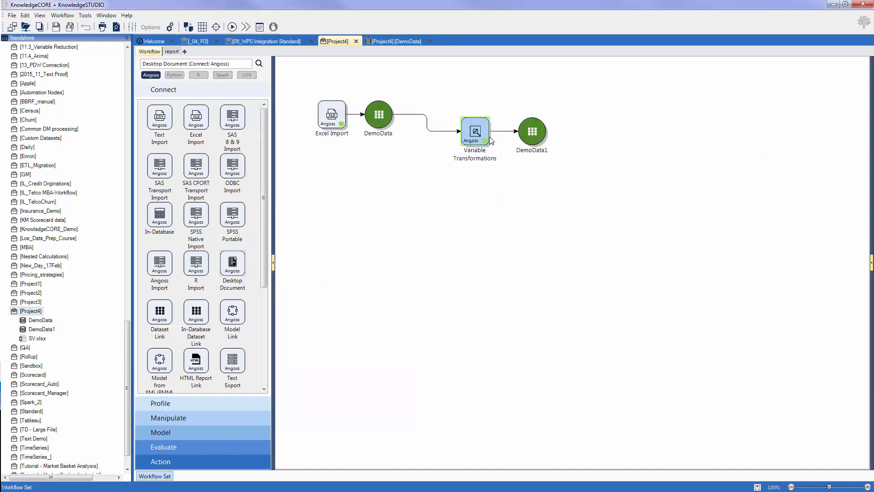
Show the workflow grid and line up Excel Import, DemoData, Variable Transformations and DemoData1 in one straight row
{"action": "left_click_drag", "start_coordinate": [477, 136], "coordinate": [433, 117]}
{"action": "left_click", "coordinate": [202, 27]}
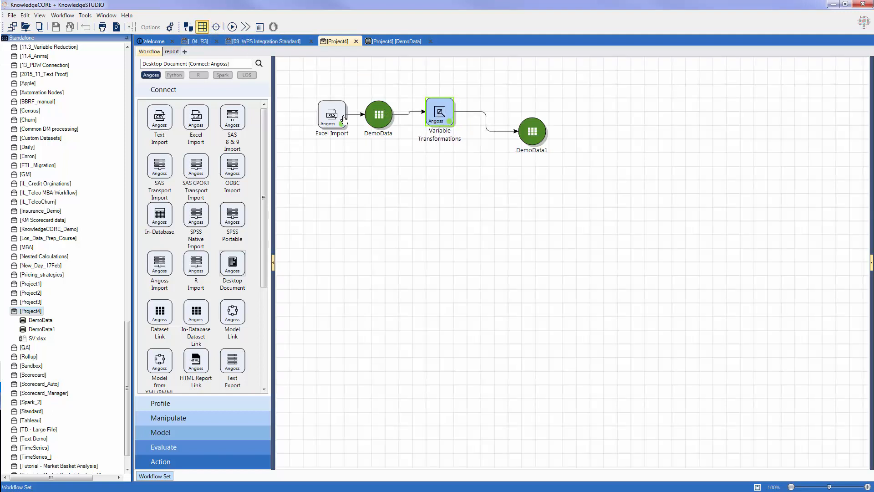
{"action": "left_click_drag", "start_coordinate": [332, 118], "coordinate": [316, 101]}
{"action": "left_click_drag", "start_coordinate": [373, 120], "coordinate": [366, 103]}
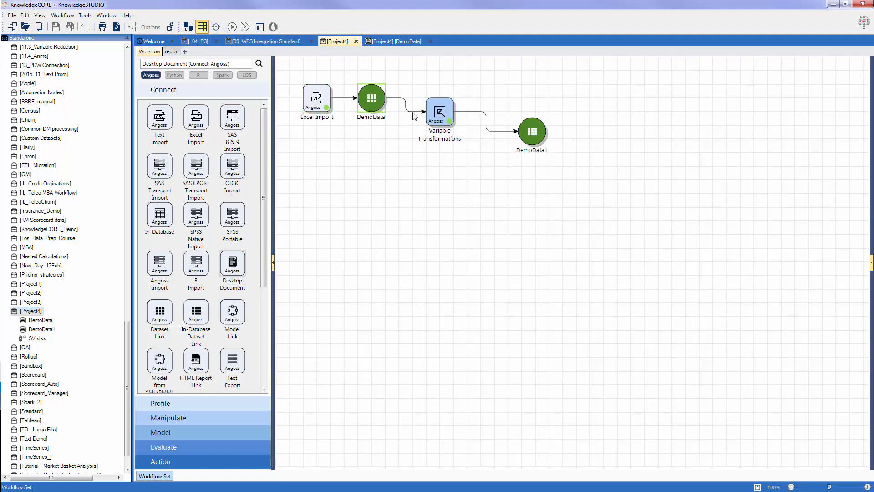
{"action": "left_click_drag", "start_coordinate": [435, 118], "coordinate": [421, 103]}
{"action": "left_click_drag", "start_coordinate": [529, 135], "coordinate": [482, 101]}
Cross-tabulate relationship as rows against rel2 as columns in the DemoData1 dataset, and display the result as a table
{"action": "double_click", "coordinate": [483, 100]}
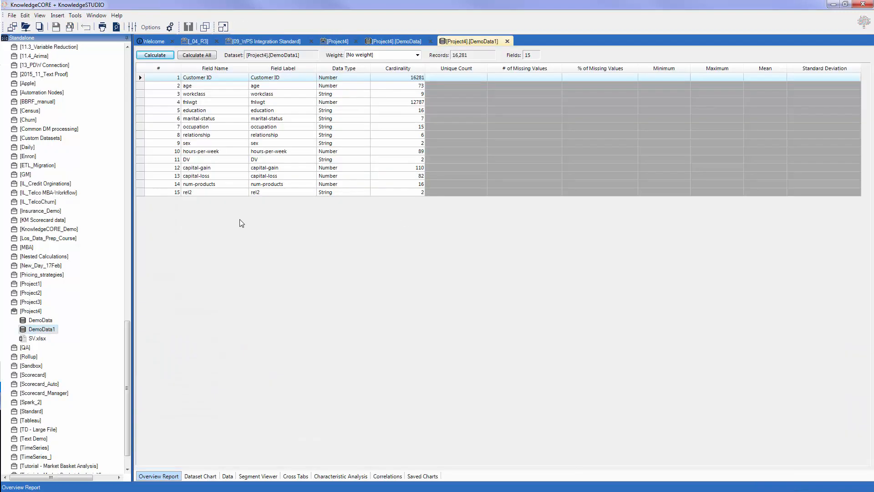
{"action": "left_click", "coordinate": [200, 192]}
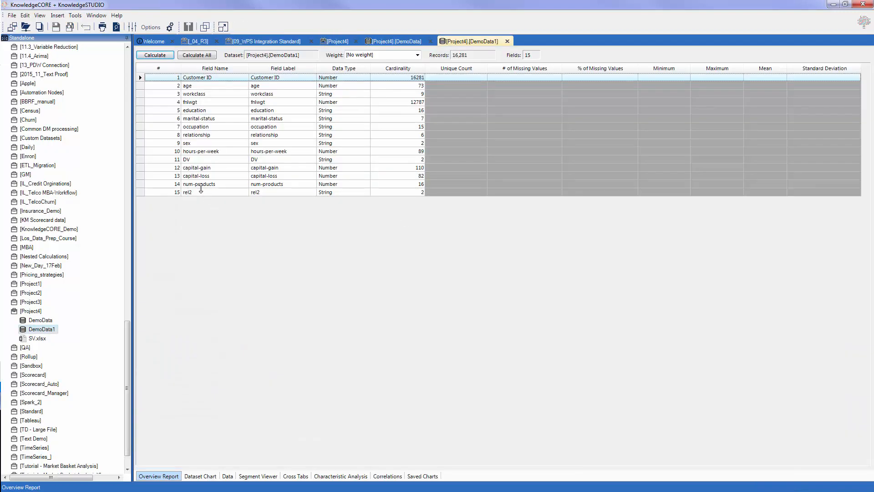
{"action": "left_click", "coordinate": [296, 476]}
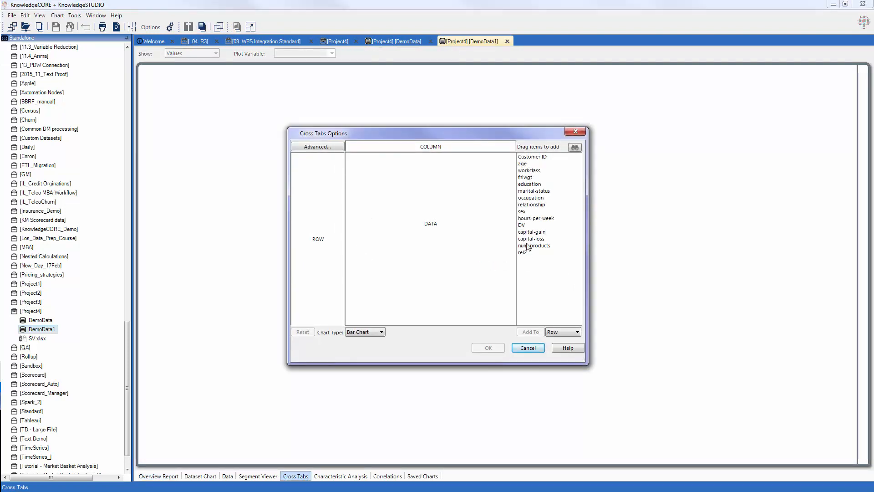
{"action": "left_click_drag", "start_coordinate": [529, 205], "coordinate": [331, 201]}
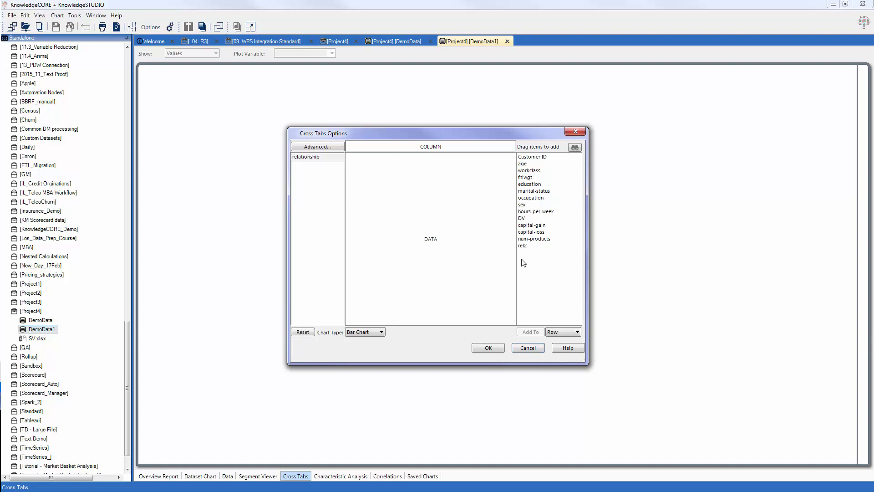
{"action": "left_click_drag", "start_coordinate": [524, 245], "coordinate": [374, 148]}
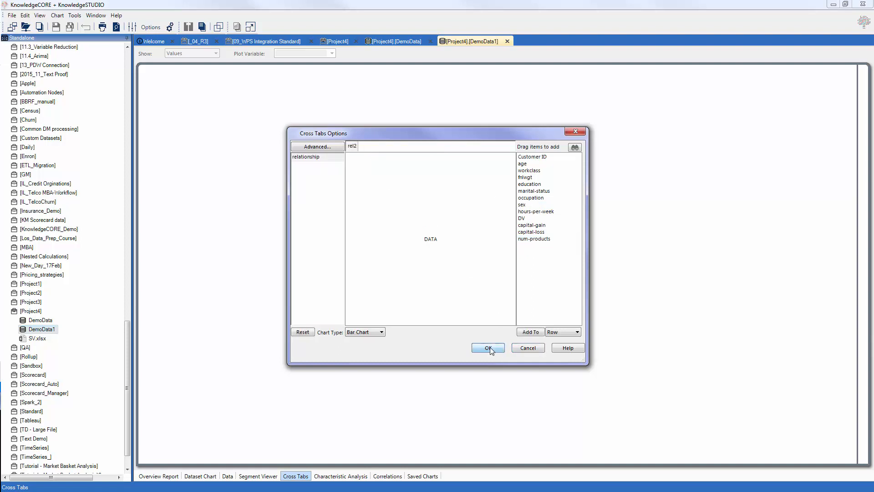
{"action": "left_click", "coordinate": [488, 347]}
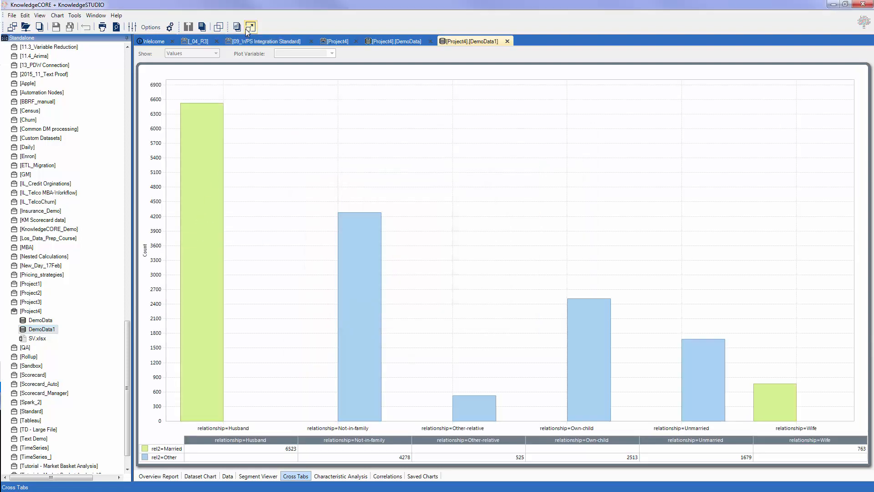
{"action": "left_click", "coordinate": [237, 27]}
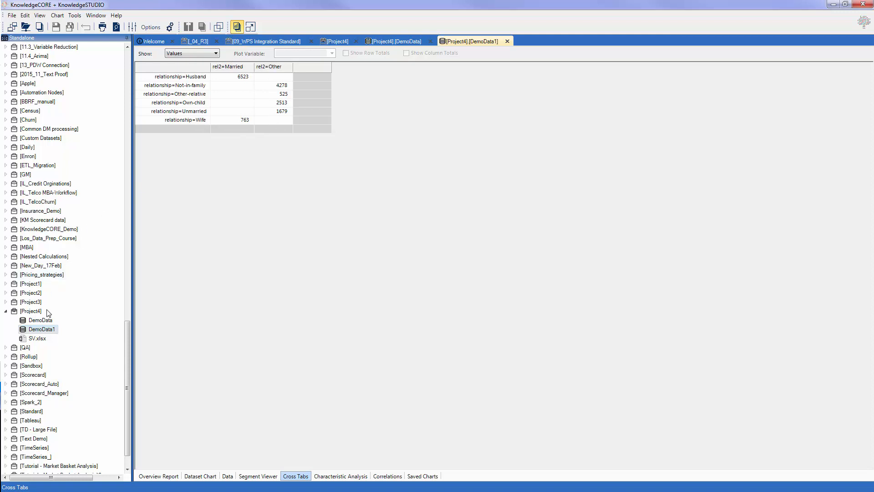
Attach a Partition node to DemoData1 in the Project4 workflow and add a partition named dev with 70% of the total
{"action": "double_click", "coordinate": [34, 312]}
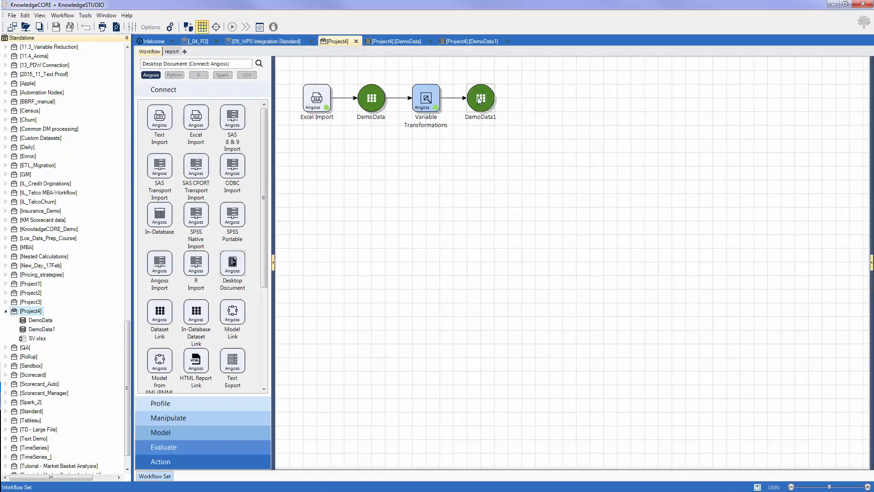
{"action": "left_click_drag", "start_coordinate": [478, 100], "coordinate": [554, 108]}
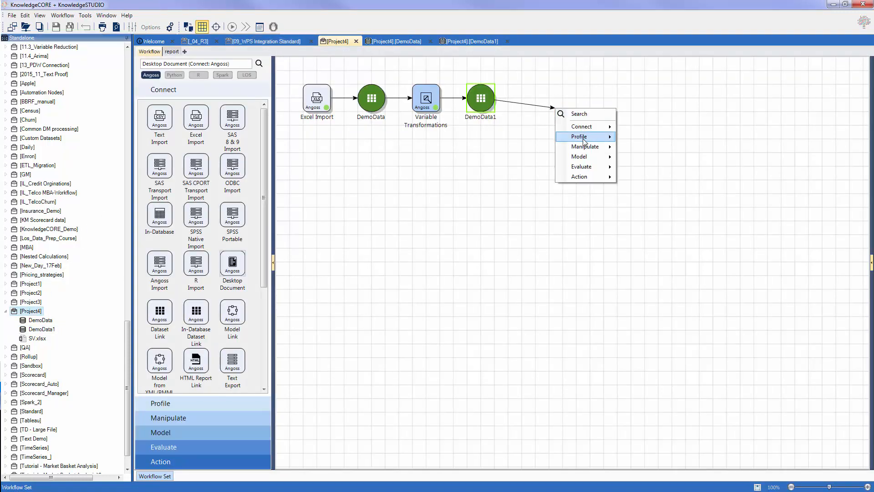
{"action": "mouse_move", "coordinate": [594, 147]}
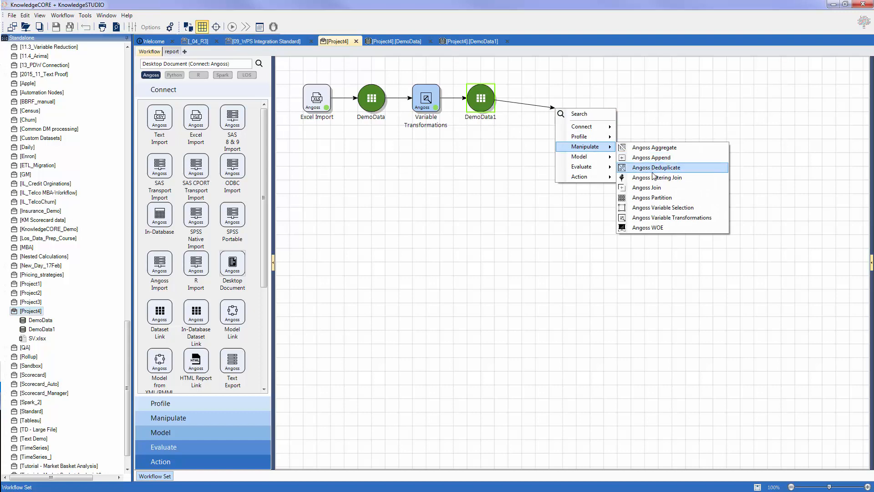
{"action": "left_click", "coordinate": [655, 197]}
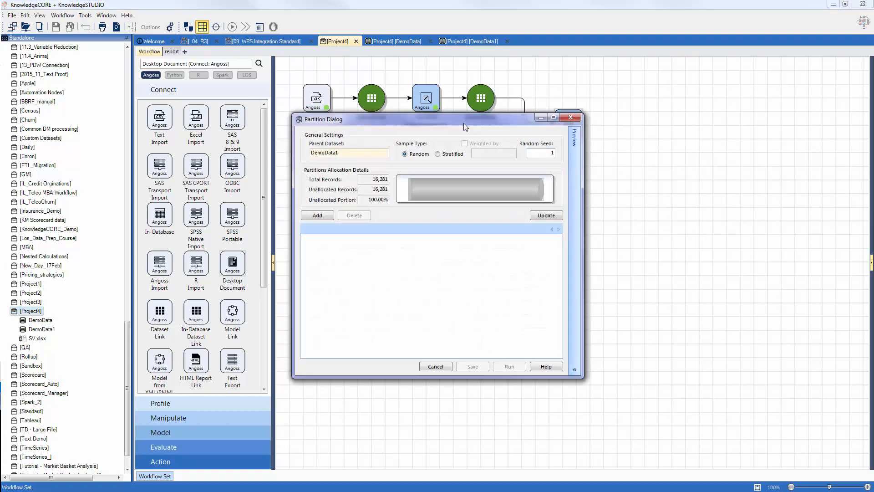
{"action": "left_click", "coordinate": [423, 263]}
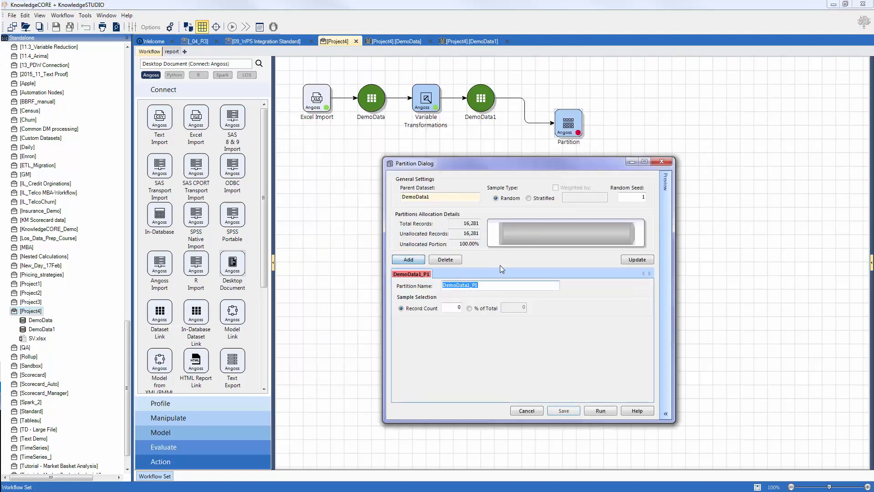
{"action": "type", "text": "dev"}
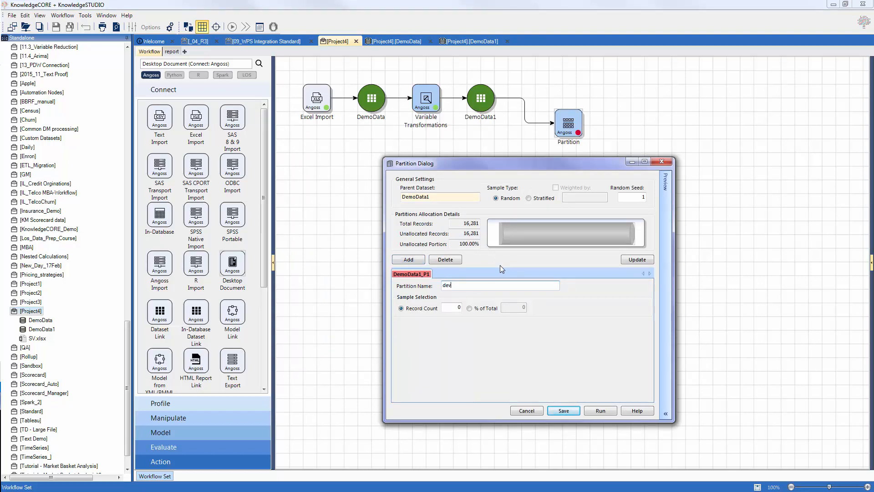
{"action": "left_click", "coordinate": [471, 309]}
{"action": "type", "text": "70"}
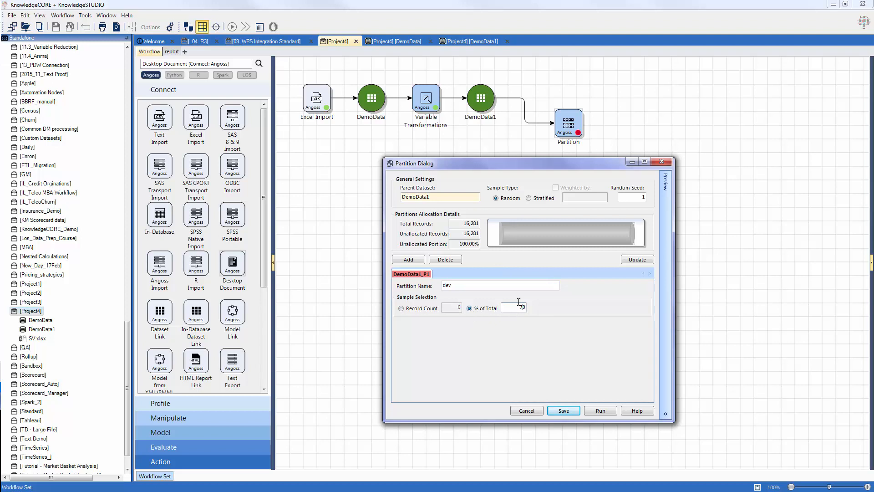
Add a second partition named test with 30% of the total and run the partitioning
{"action": "left_click", "coordinate": [419, 259]}
{"action": "type", "text": "tes"}
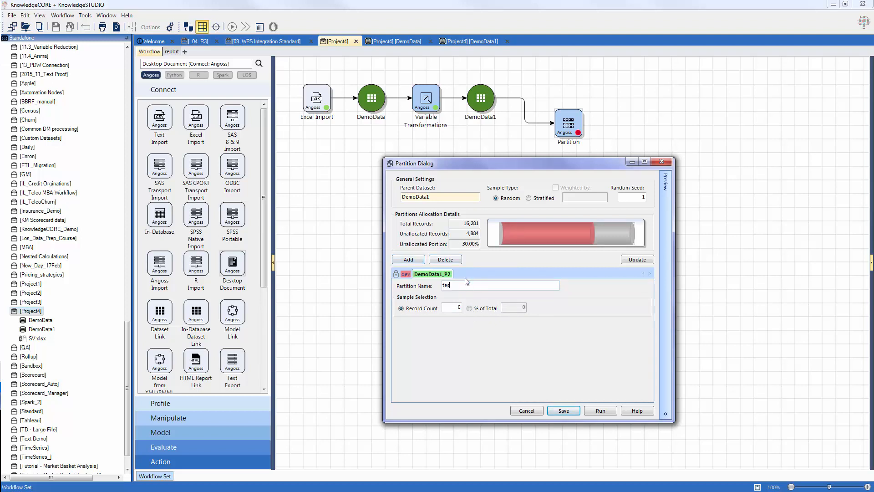
{"action": "type", "text": "t"}
{"action": "left_click", "coordinate": [470, 308]}
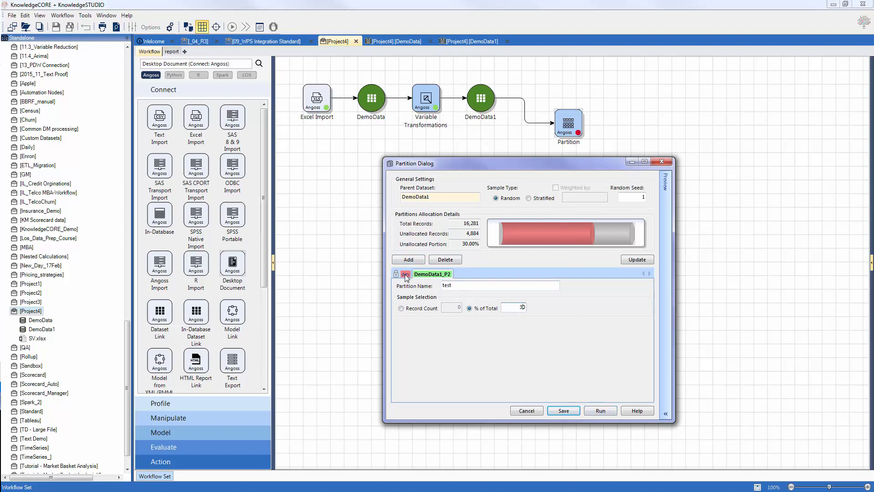
{"action": "left_click", "coordinate": [600, 410]}
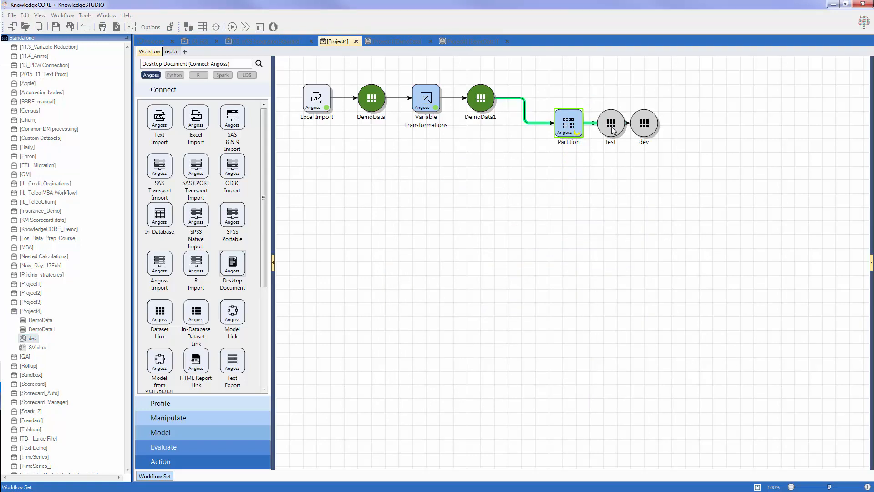
Line up the Partition node with the DemoData1 row and spread dev and test below it on opposite sides
{"action": "left_click_drag", "start_coordinate": [570, 129], "coordinate": [620, 103]}
{"action": "left_click_drag", "start_coordinate": [653, 129], "coordinate": [529, 158]}
{"action": "left_click_drag", "start_coordinate": [625, 135], "coordinate": [715, 163]}
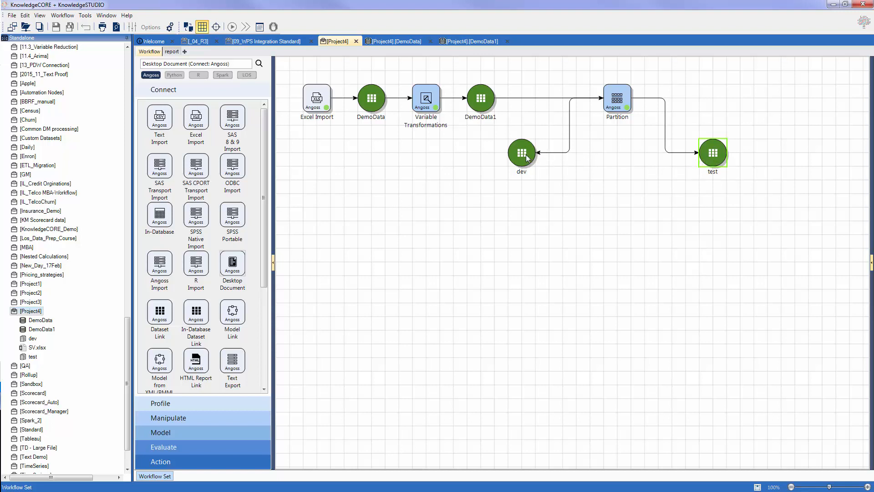
{"action": "left_click_drag", "start_coordinate": [528, 158], "coordinate": [512, 158]}
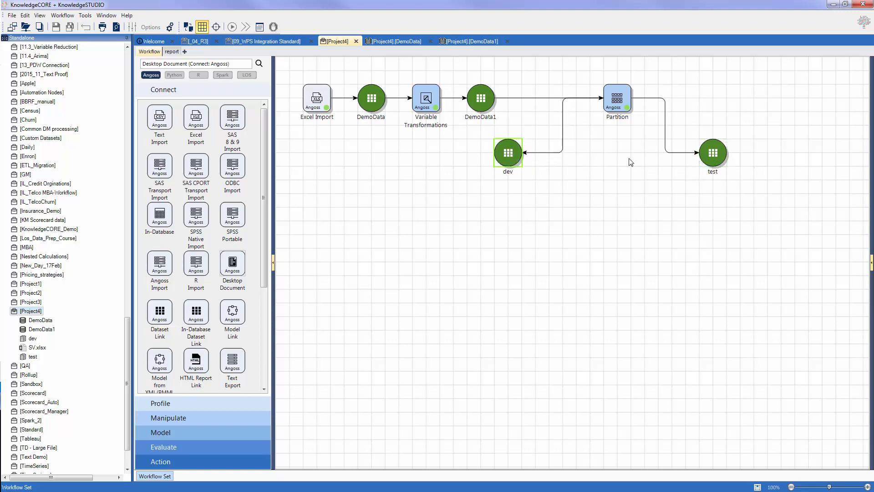
{"action": "mouse_move", "coordinate": [731, 155]}
{"action": "left_mouse_down"}
{"action": "mouse_move", "coordinate": [751, 154]}
{"action": "mouse_move", "coordinate": [717, 157]}
{"action": "left_mouse_up"}
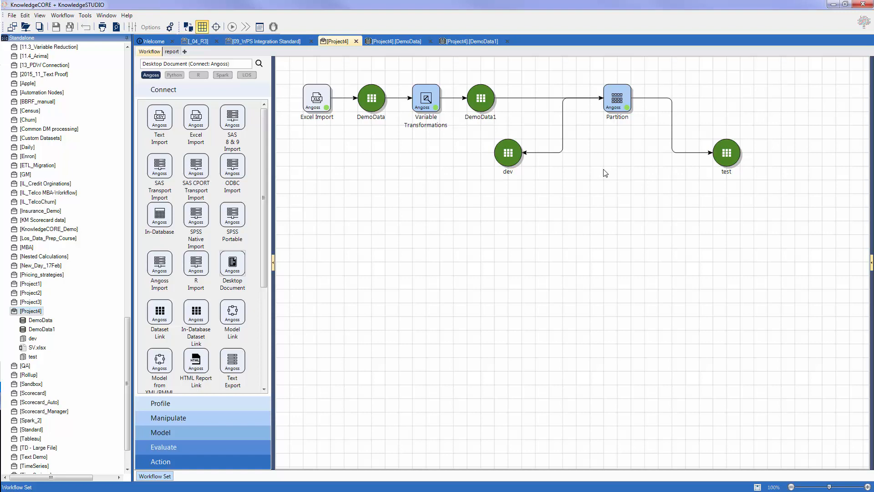
Examine the modelling workflow of the 09_WPS Integration Standard project, including its R Code node and the Analyzer2 cumulative chart
{"action": "left_click", "coordinate": [280, 41]}
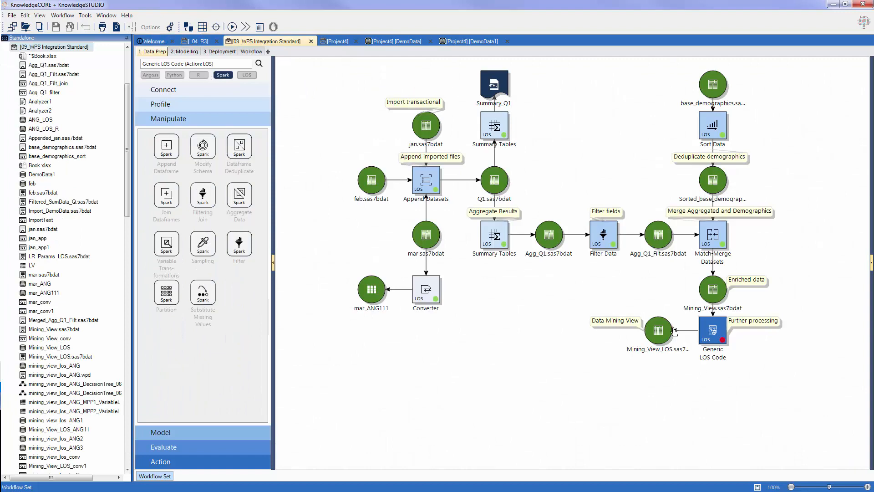
{"action": "left_click", "coordinate": [193, 53]}
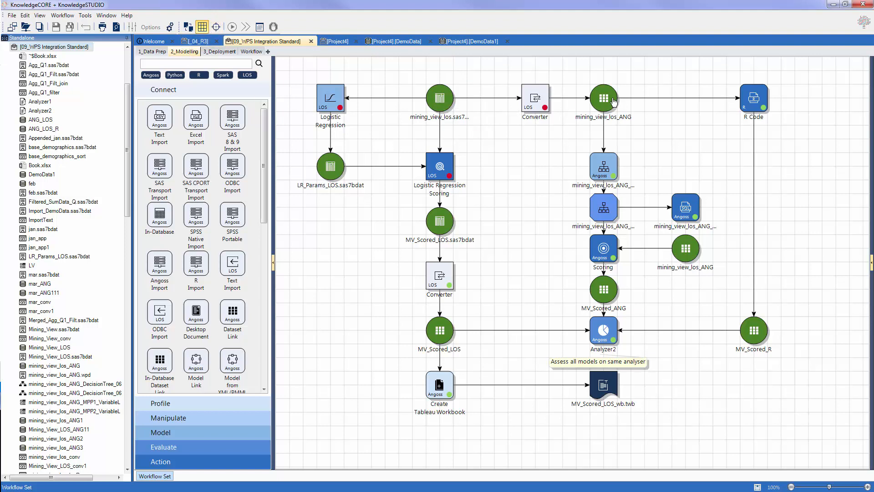
{"action": "left_click", "coordinate": [752, 108]}
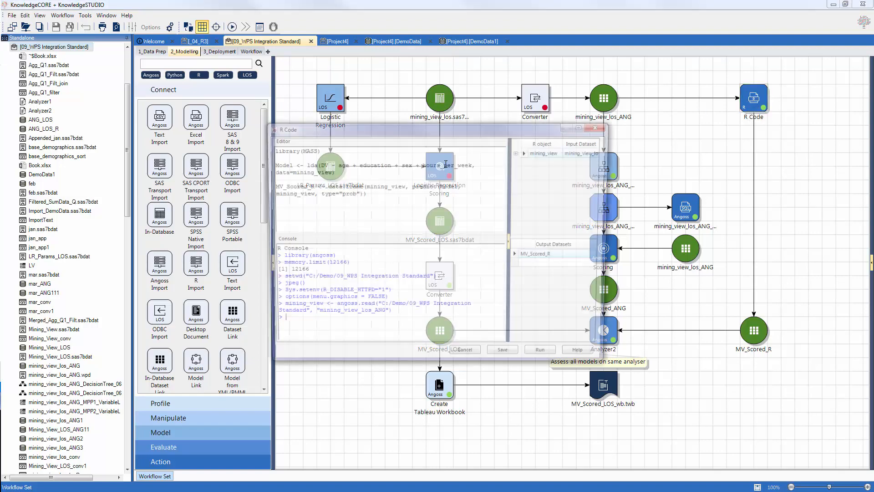
{"action": "left_click", "coordinate": [601, 125]}
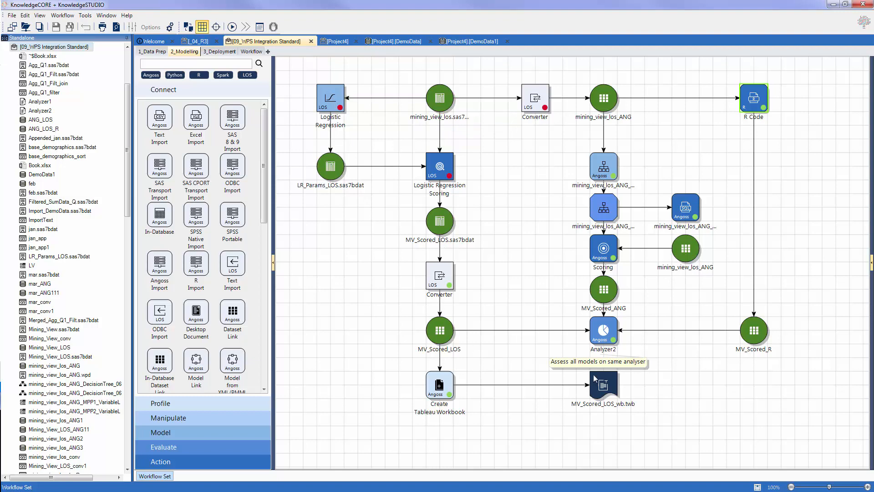
{"action": "left_click", "coordinate": [596, 329]}
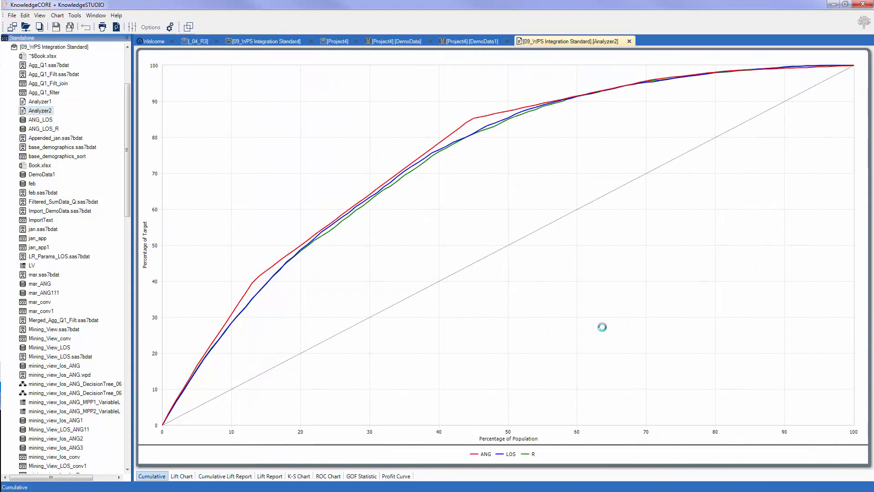
{"action": "left_click", "coordinate": [629, 42]}
Attach an Angoss Decision Tree node to the dev partition in the Project4 workflow and set its dependent variable to DV
{"action": "left_click", "coordinate": [466, 46]}
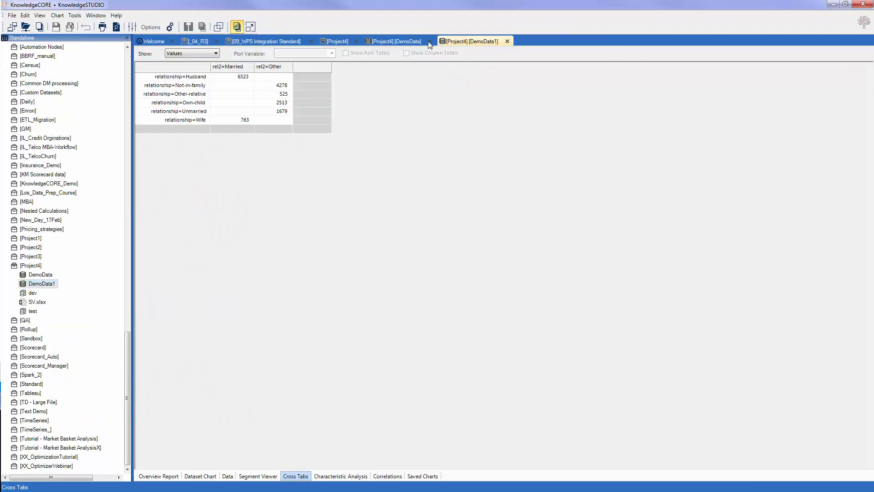
{"action": "left_click", "coordinate": [410, 41]}
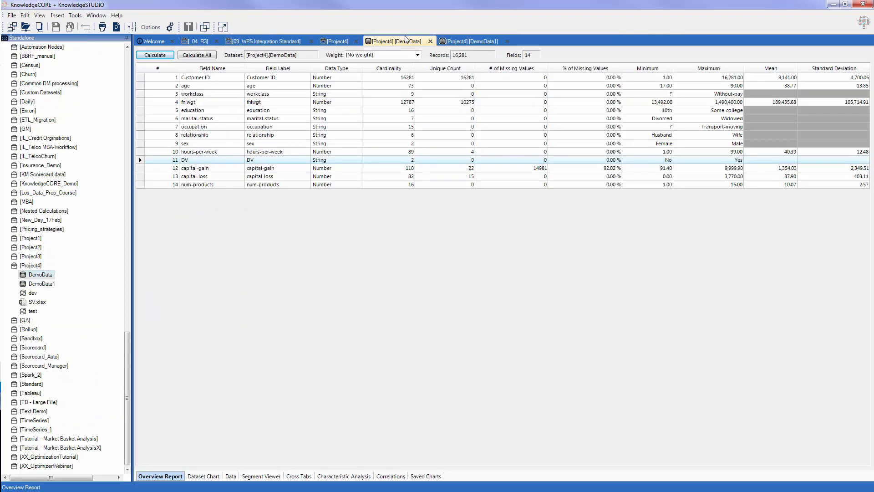
{"action": "left_click", "coordinate": [335, 41]}
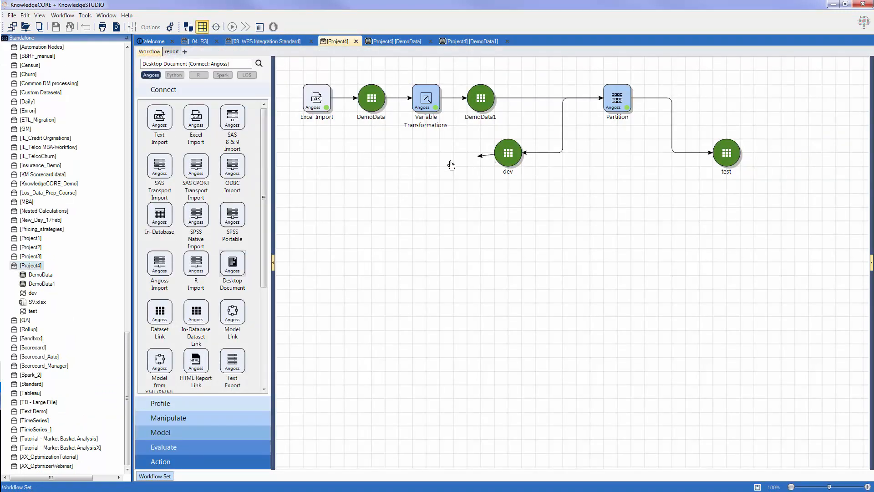
{"action": "left_click_drag", "start_coordinate": [452, 165], "coordinate": [429, 167]}
{"action": "mouse_move", "coordinate": [471, 215]}
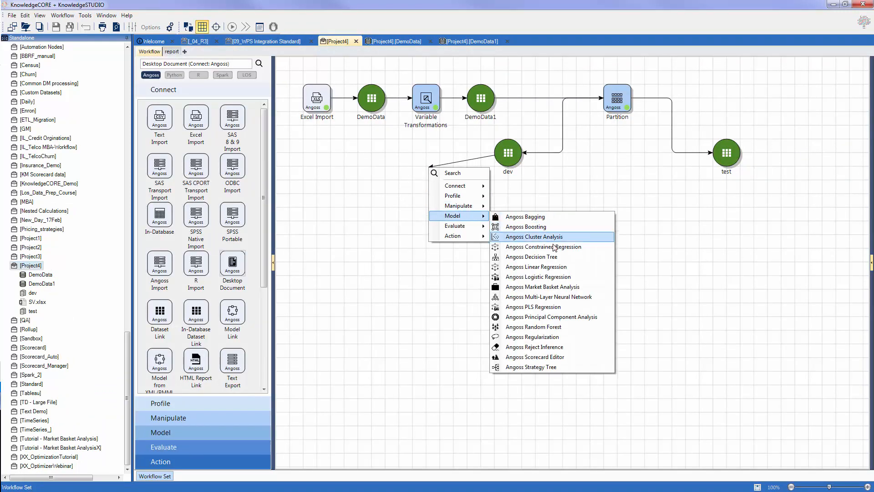
{"action": "left_click", "coordinate": [546, 256]}
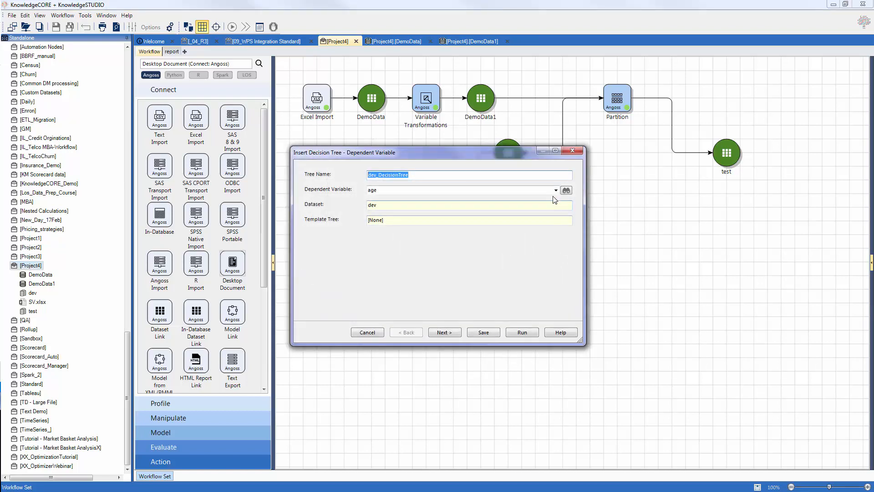
{"action": "left_click", "coordinate": [556, 191]}
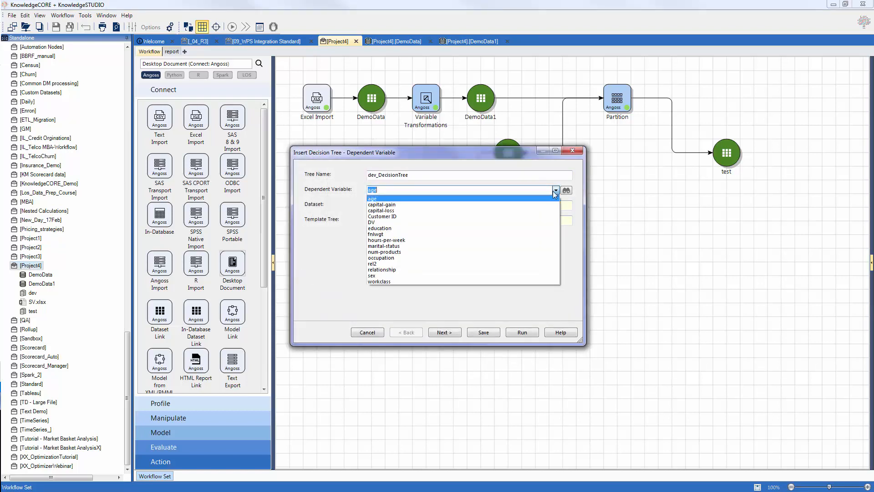
{"action": "left_click", "coordinate": [503, 222]}
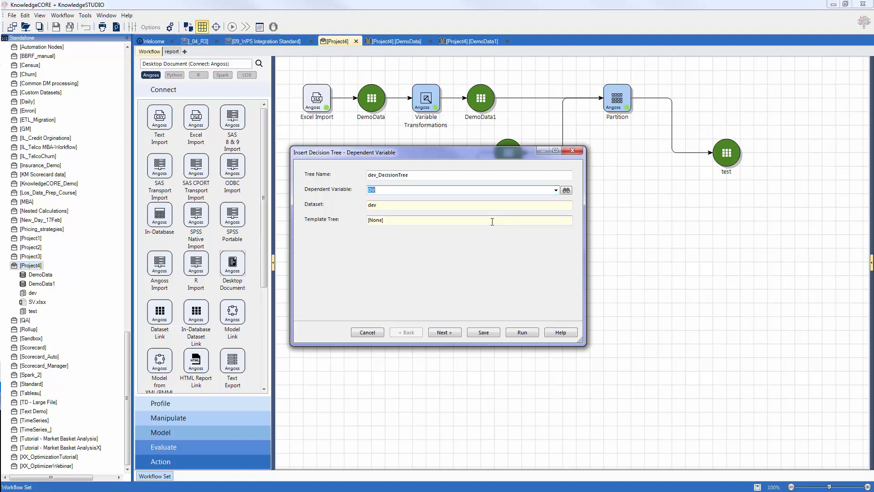
Examine the decision tree's split search method, available measures and automatic growth parameters in the insert wizard
{"action": "left_click", "coordinate": [453, 336]}
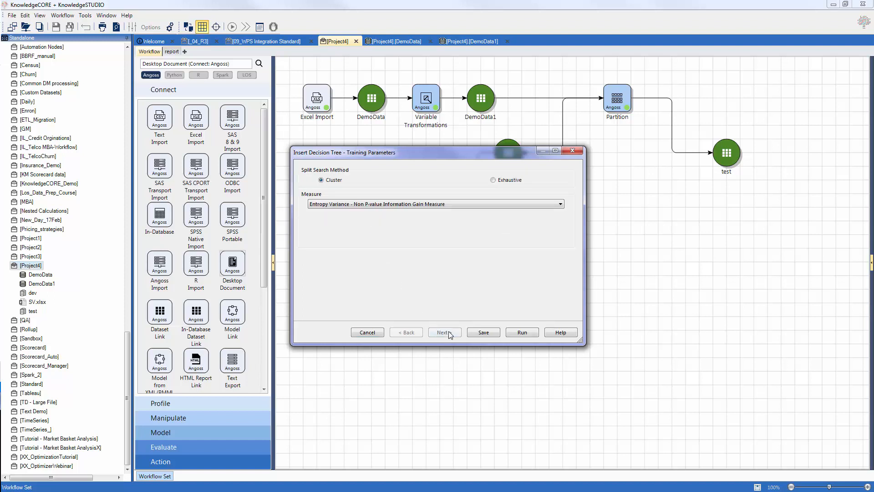
{"action": "left_click", "coordinate": [495, 205]}
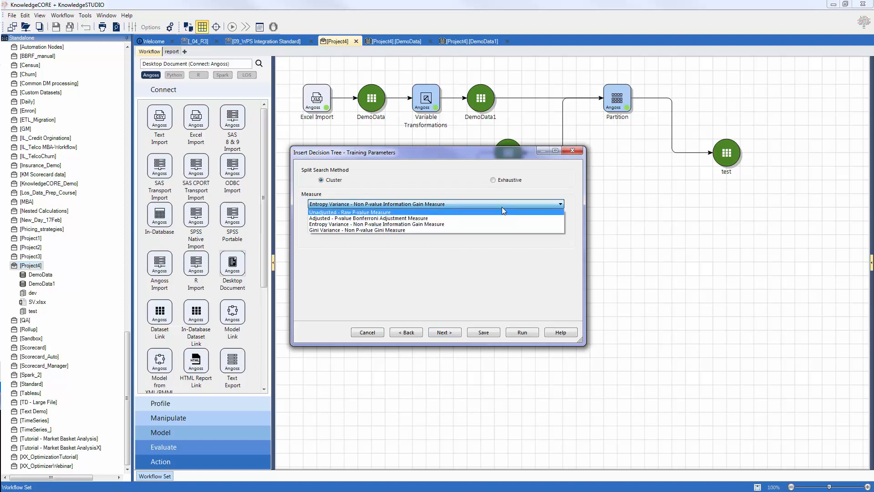
{"action": "left_click", "coordinate": [496, 251]}
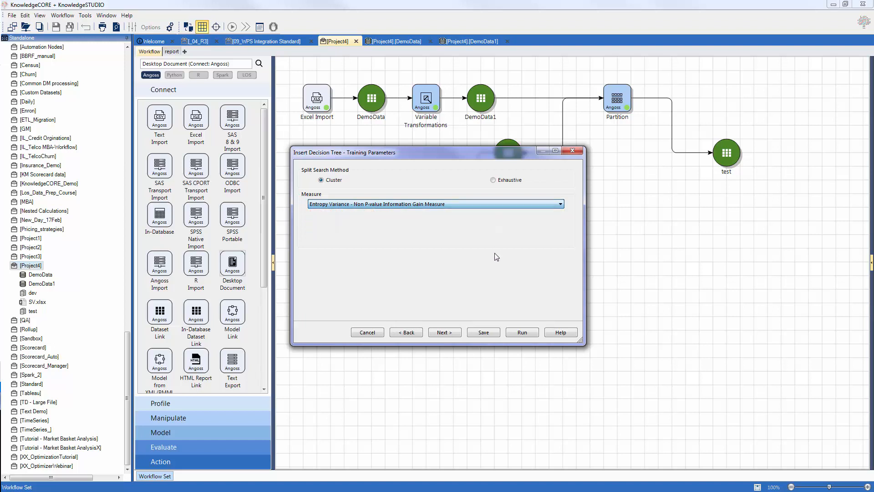
{"action": "left_click", "coordinate": [443, 333]}
{"action": "left_click", "coordinate": [443, 334]}
{"action": "left_click", "coordinate": [443, 333]}
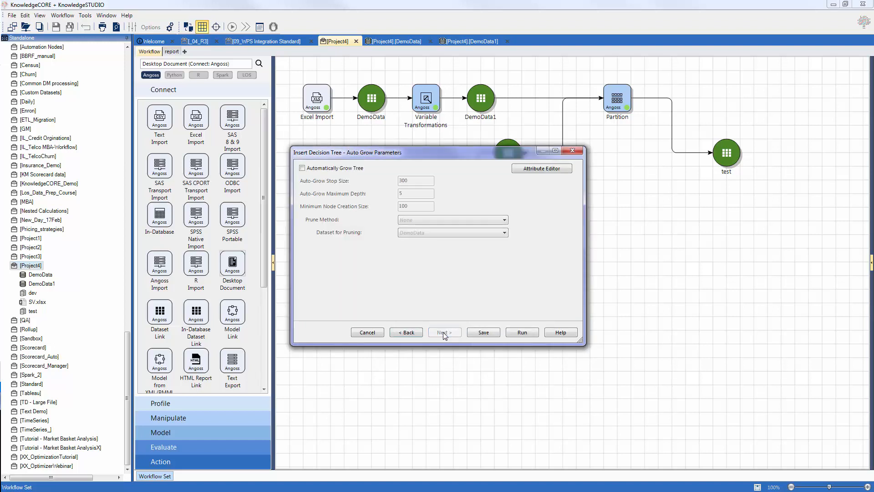
{"action": "left_click", "coordinate": [409, 333]}
{"action": "left_click", "coordinate": [409, 333]}
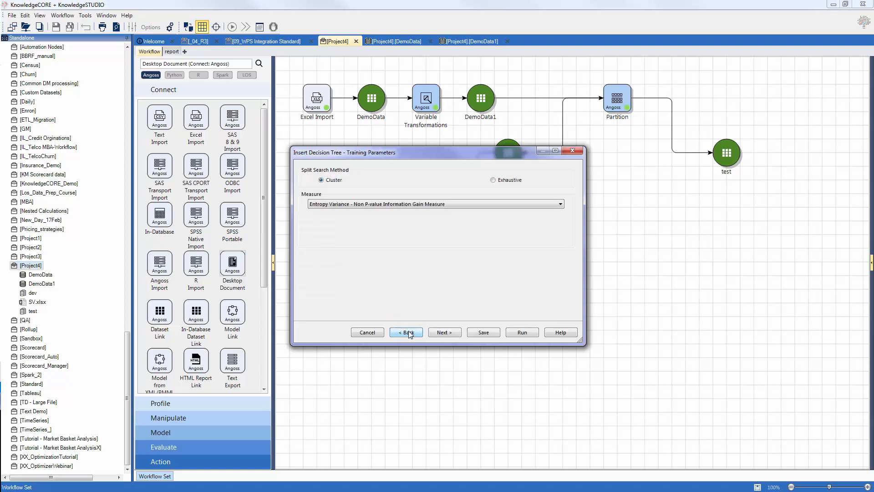
{"action": "left_click", "coordinate": [410, 333]}
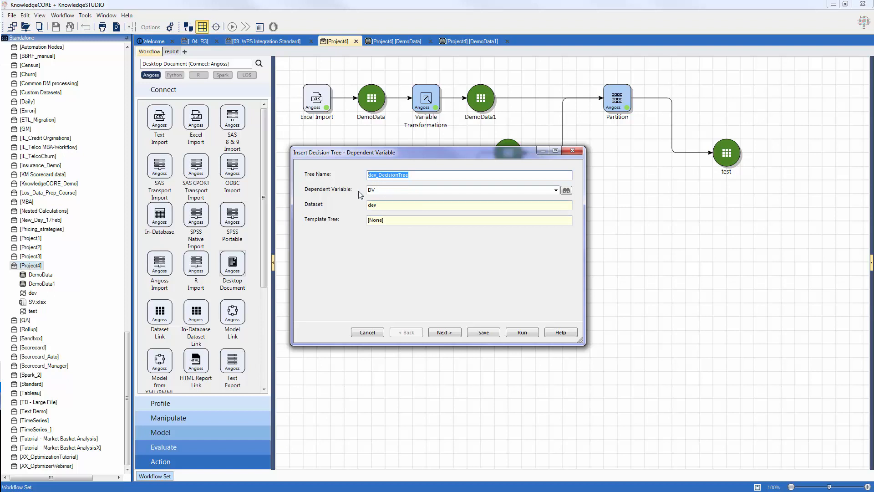
{"action": "left_click", "coordinate": [445, 332]}
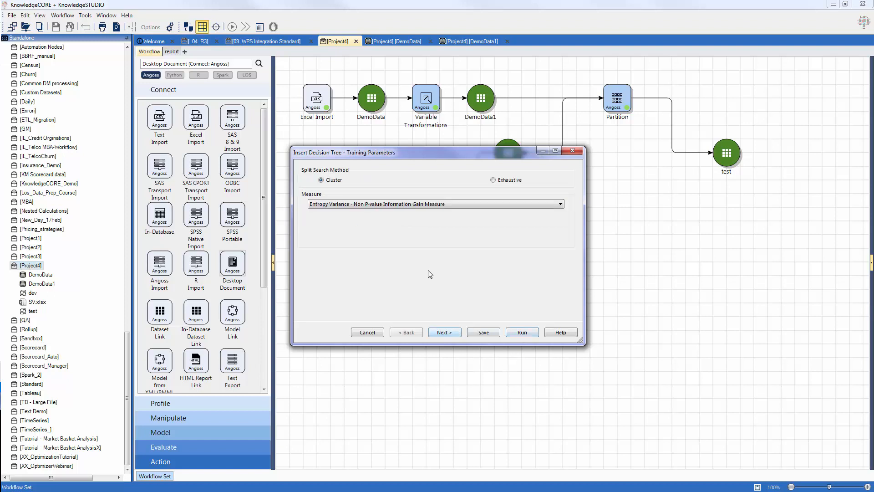
{"action": "left_click", "coordinate": [409, 332]}
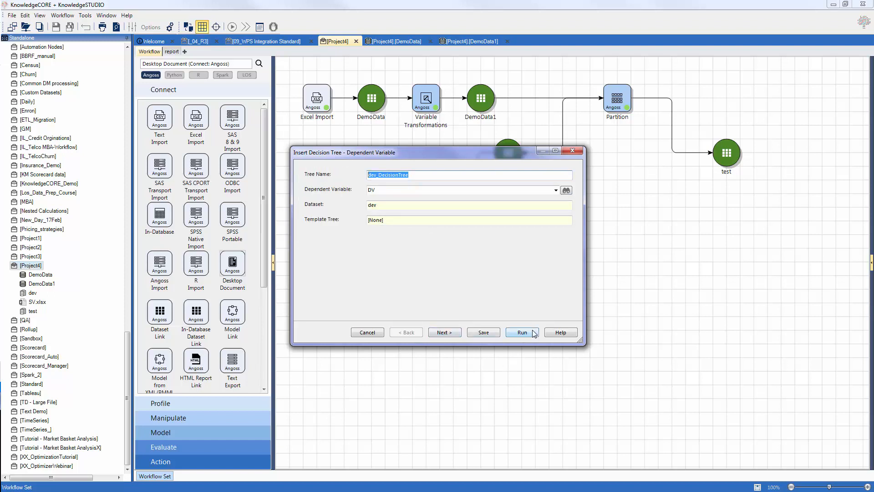
Run the decision tree and line up its node with dev, beneath the Variable Transformations node
{"action": "left_click", "coordinate": [528, 333]}
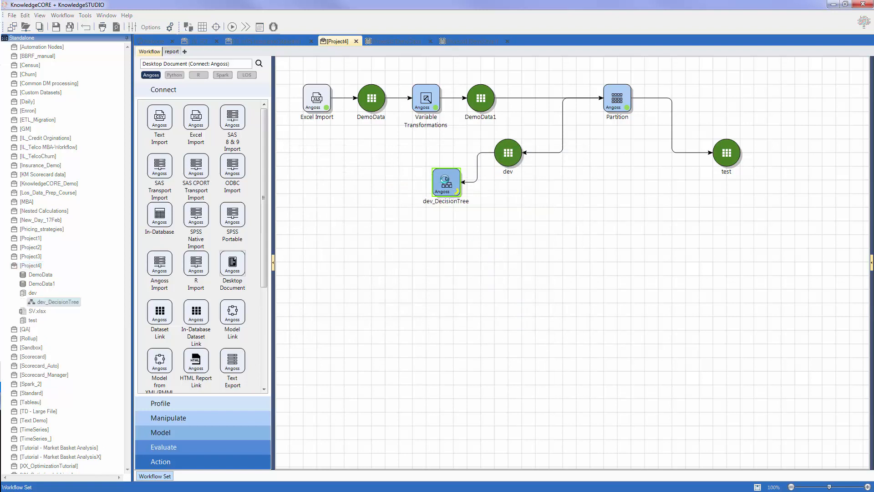
{"action": "left_click_drag", "start_coordinate": [448, 184], "coordinate": [429, 154]}
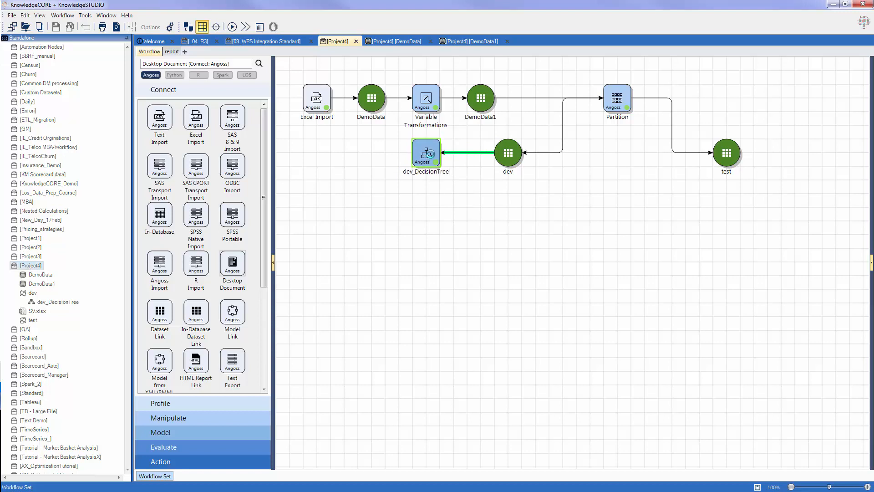
Open dev_DecisionTree and enable Show Node Number in its tree node options, leaving the colors and configuration as they are
{"action": "double_click", "coordinate": [429, 154]}
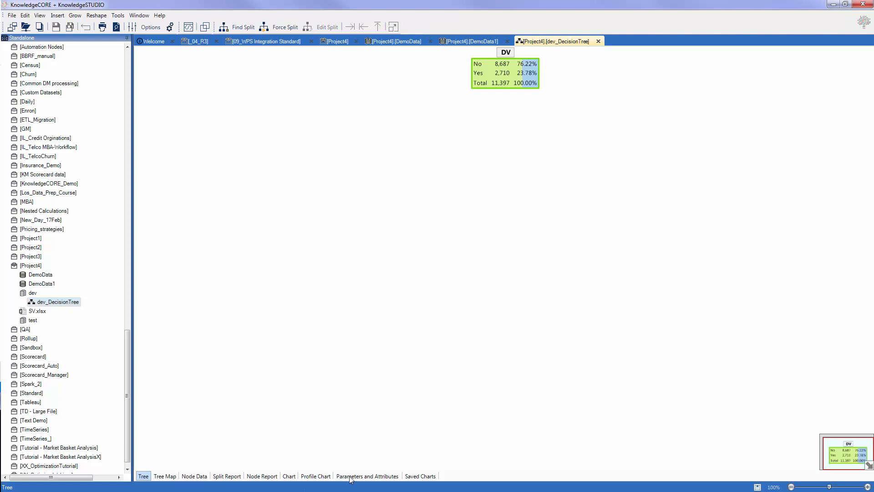
{"action": "left_click", "coordinate": [153, 29]}
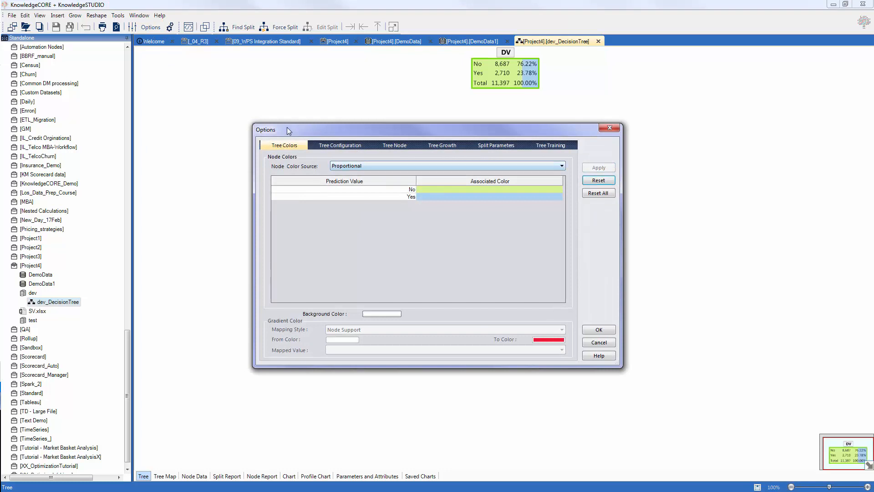
{"action": "left_click", "coordinate": [438, 190]}
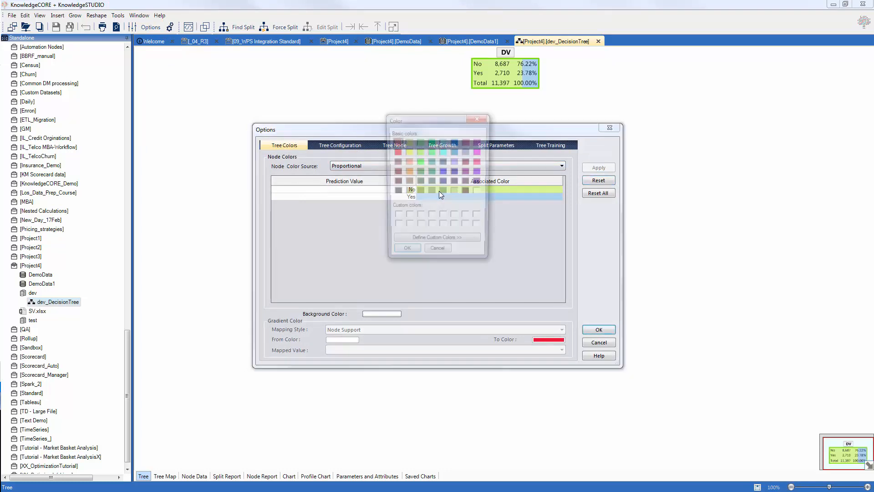
{"action": "left_click", "coordinate": [483, 118]}
{"action": "left_click", "coordinate": [332, 148]}
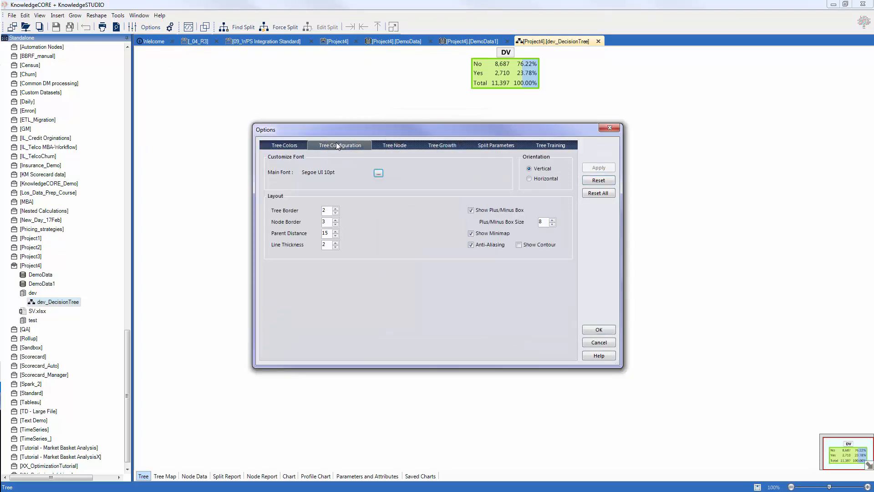
{"action": "left_click", "coordinate": [399, 146]}
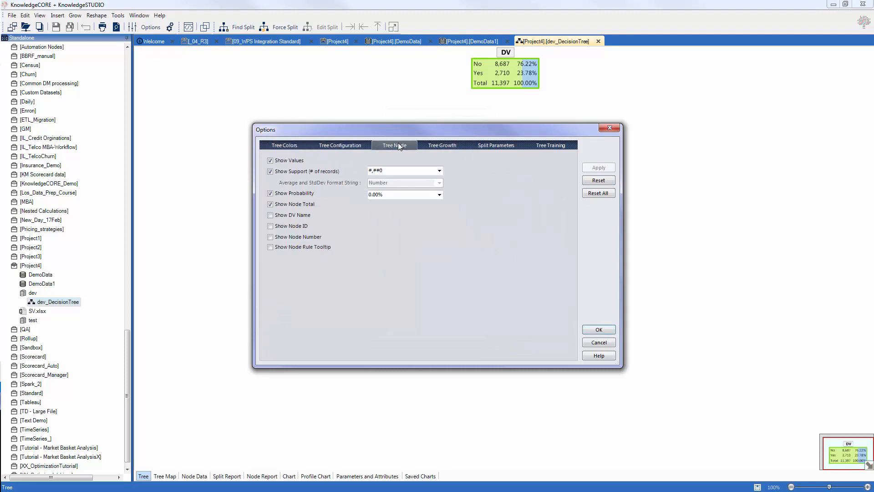
{"action": "left_click", "coordinate": [311, 238]}
{"action": "left_click", "coordinate": [608, 169]}
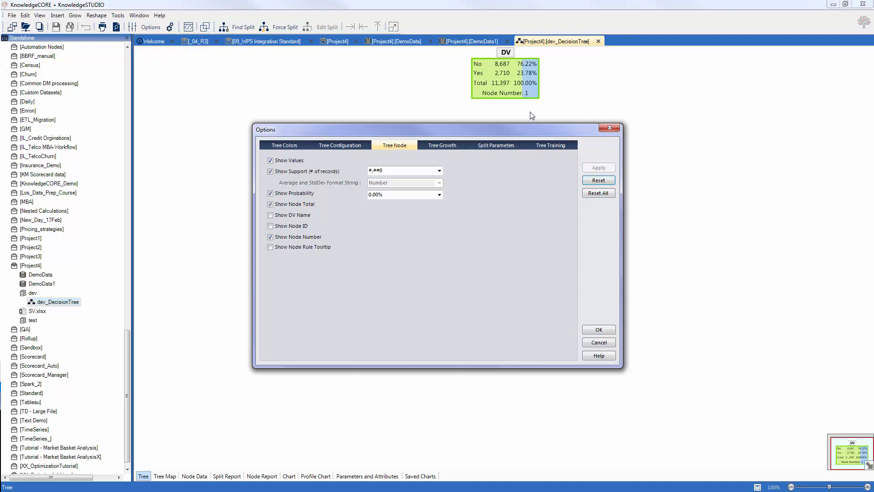
Examine the Tree Growth options with their help topic, then the Split Parameters and Tree Training options, and close the options
{"action": "left_click", "coordinate": [448, 146]}
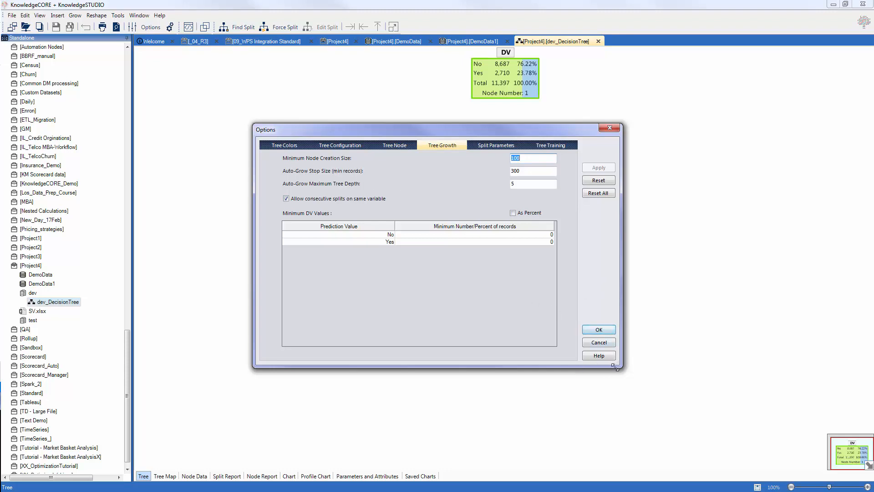
{"action": "left_click", "coordinate": [599, 357]}
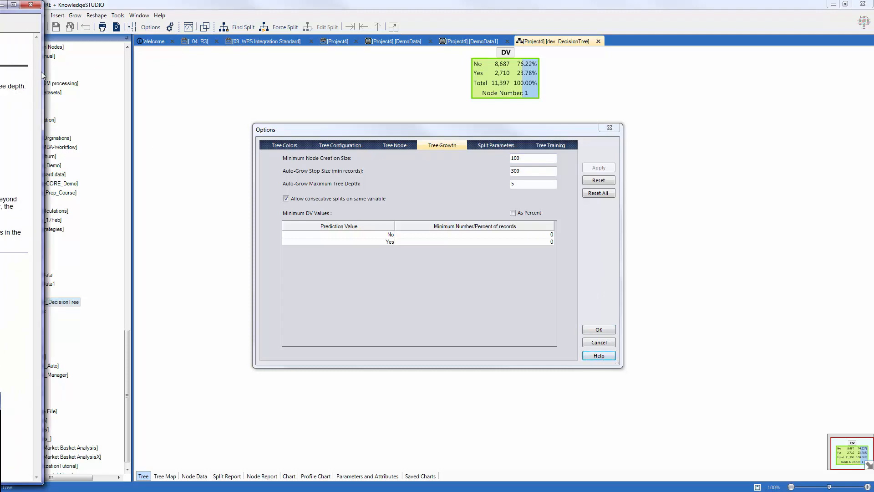
{"action": "left_click_drag", "start_coordinate": [0, 7], "coordinate": [578, 244]}
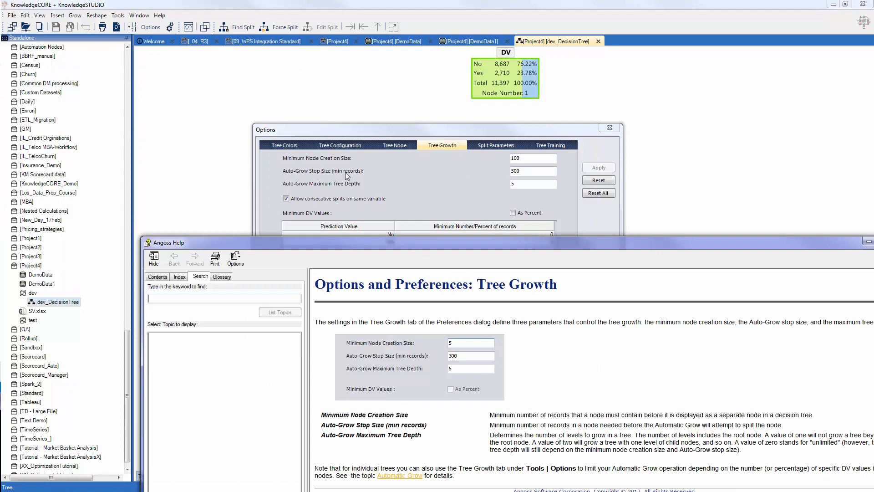
{"action": "left_click_drag", "start_coordinate": [406, 246], "coordinate": [284, 94]}
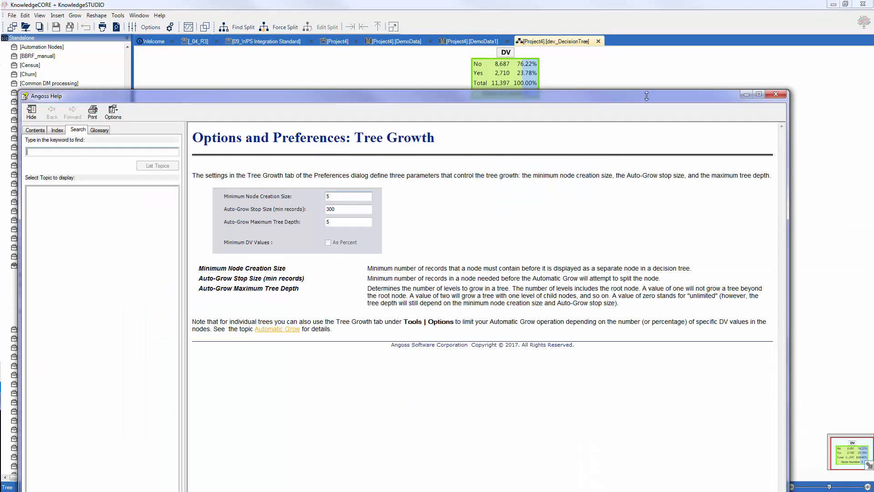
{"action": "left_click", "coordinate": [767, 98]}
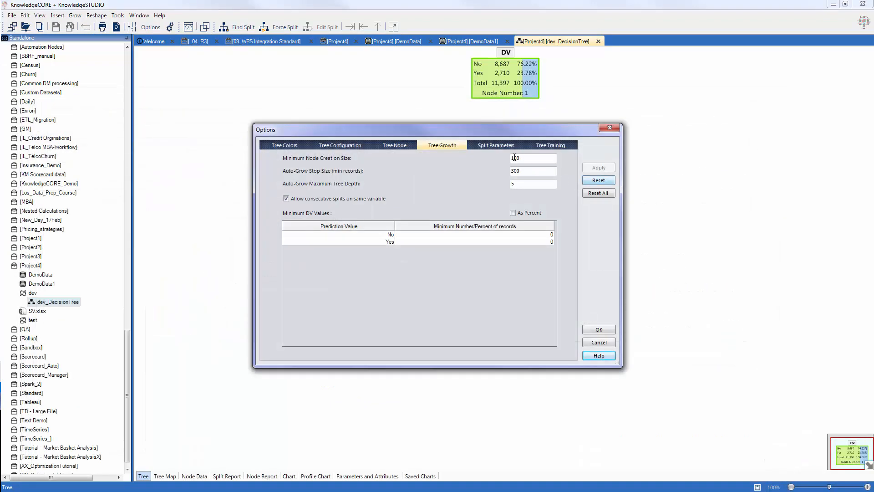
{"action": "left_click", "coordinate": [498, 146]}
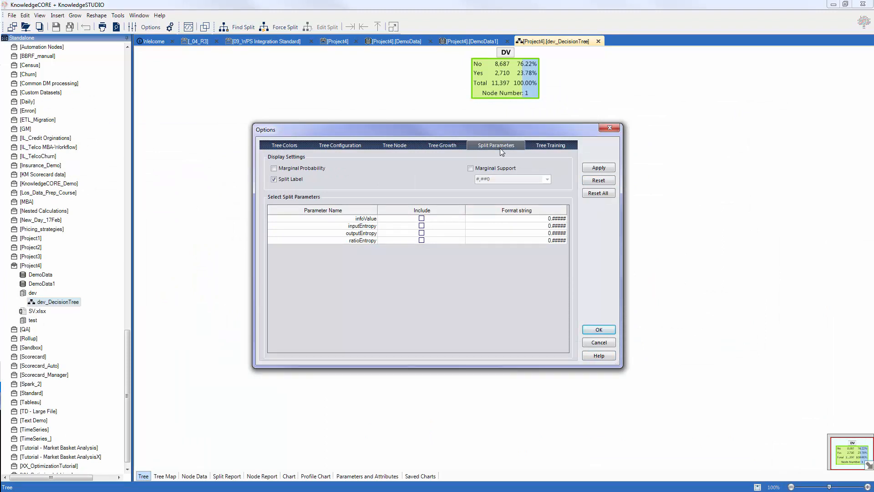
{"action": "left_click", "coordinate": [548, 144]}
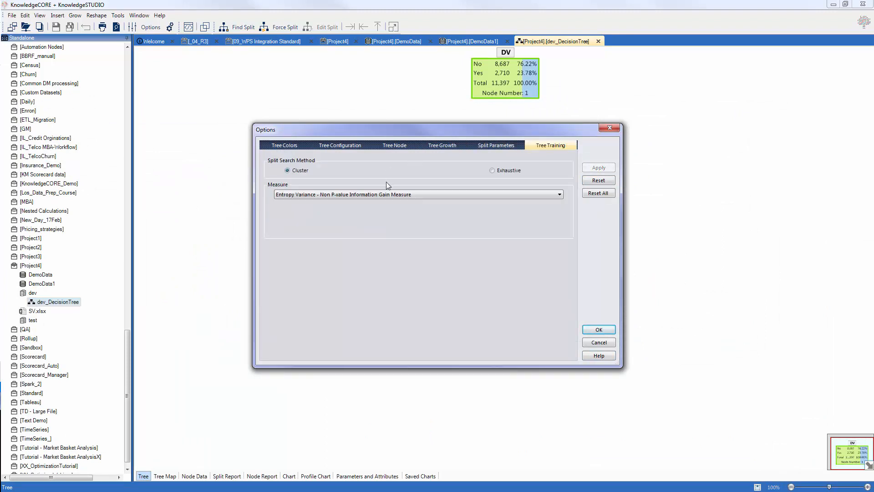
{"action": "left_click", "coordinate": [392, 194]}
{"action": "left_click", "coordinate": [424, 180]}
{"action": "left_click", "coordinate": [608, 129]}
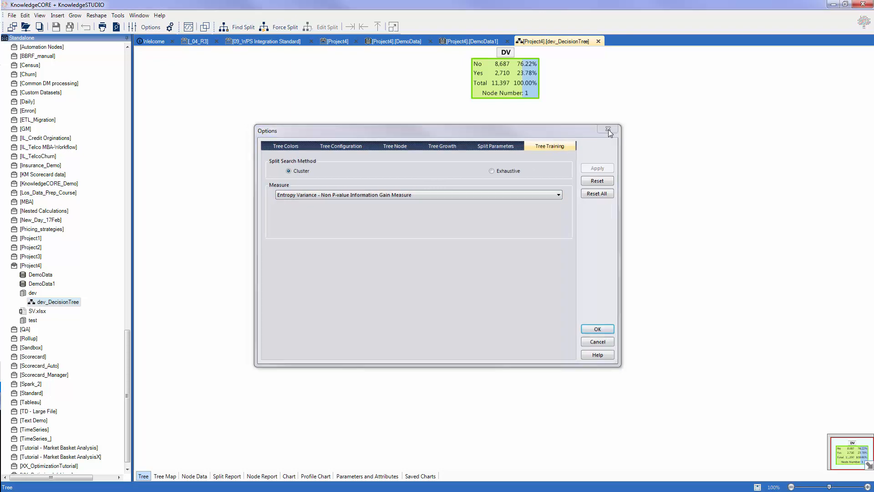
Open the tree's Attribute Editor, widen it and examine each variable's settings across to Open Left, Open Right, Cardinality and Format String
{"action": "left_click", "coordinate": [120, 15]}
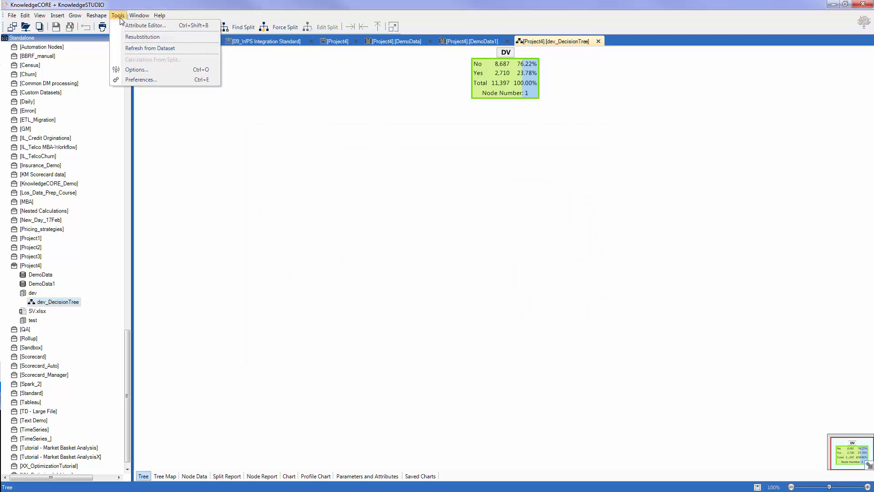
{"action": "left_click", "coordinate": [122, 25]}
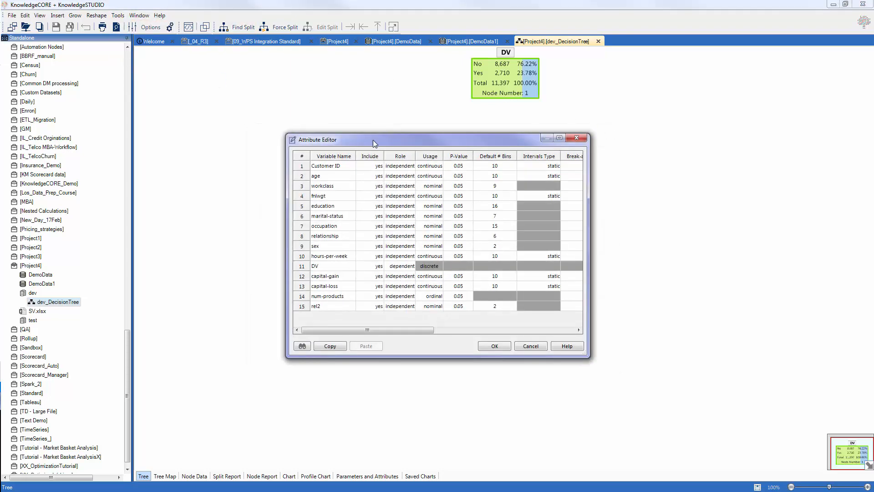
{"action": "left_click_drag", "start_coordinate": [373, 140], "coordinate": [257, 137]}
{"action": "left_click_drag", "start_coordinate": [472, 275], "coordinate": [729, 276]}
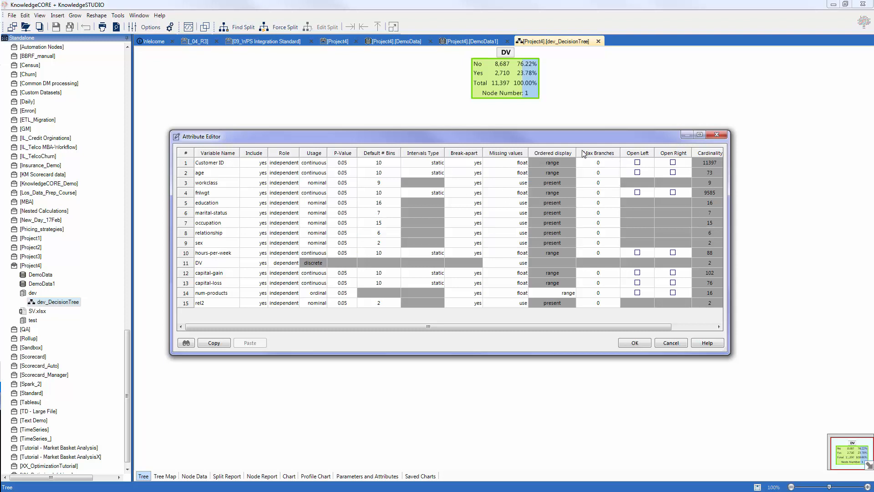
{"action": "left_click_drag", "start_coordinate": [528, 327], "coordinate": [571, 326]}
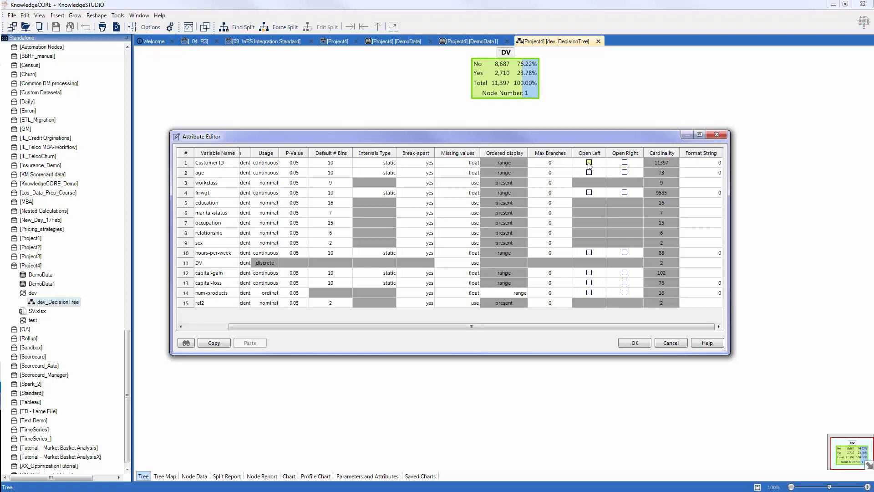
Close the Attribute Editor and dock the Split Report beside the tree view, giving the tree slightly more width
{"action": "left_click", "coordinate": [715, 135]}
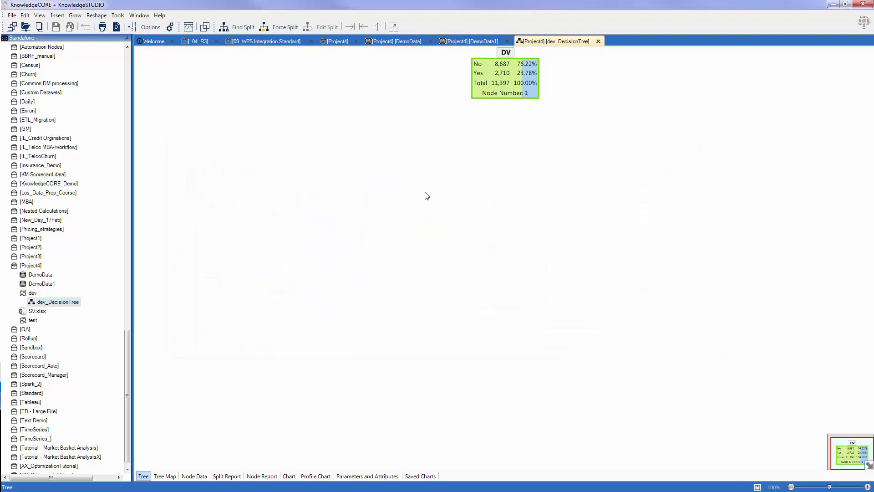
{"action": "right_click", "coordinate": [499, 95]}
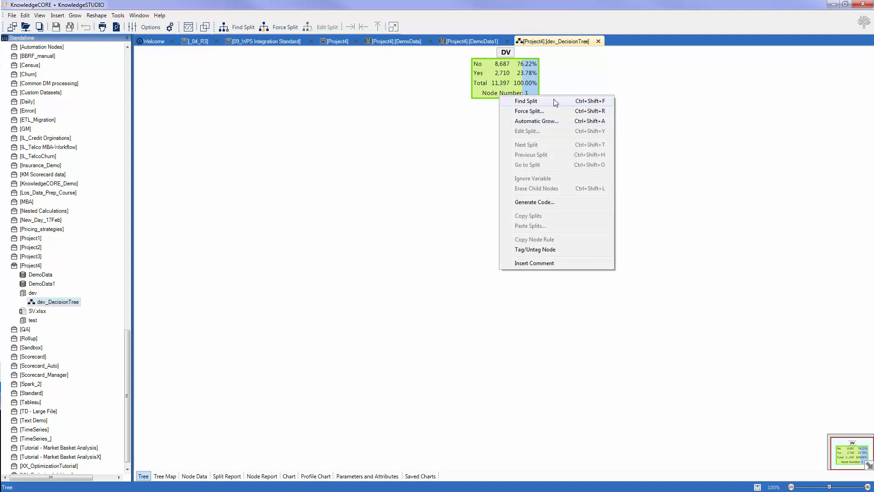
{"action": "left_click", "coordinate": [443, 177]}
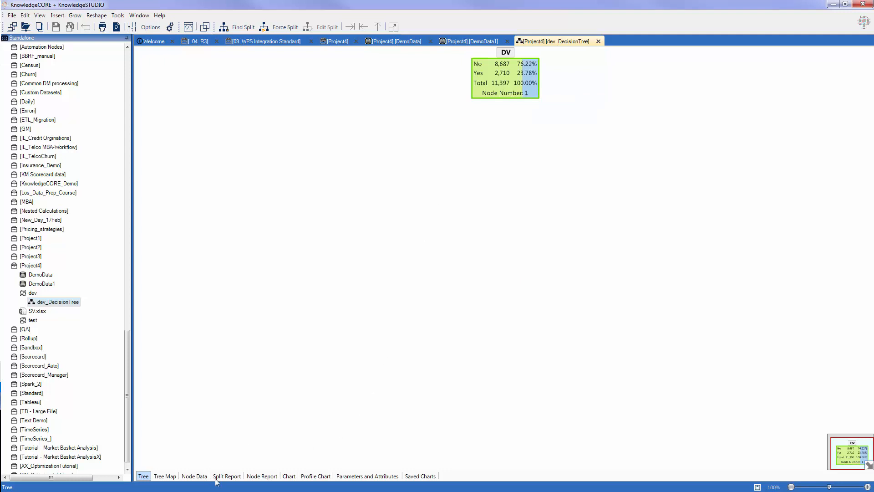
{"action": "left_click_drag", "start_coordinate": [230, 478], "coordinate": [860, 269]}
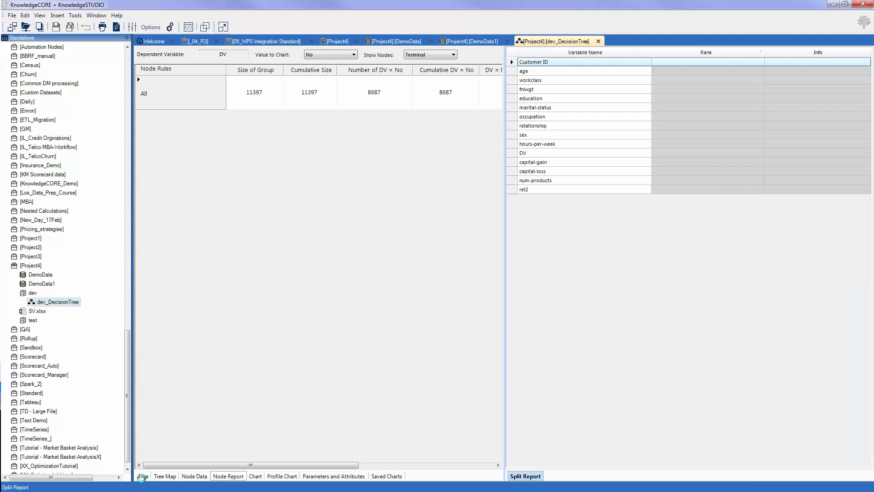
{"action": "left_click", "coordinate": [144, 476]}
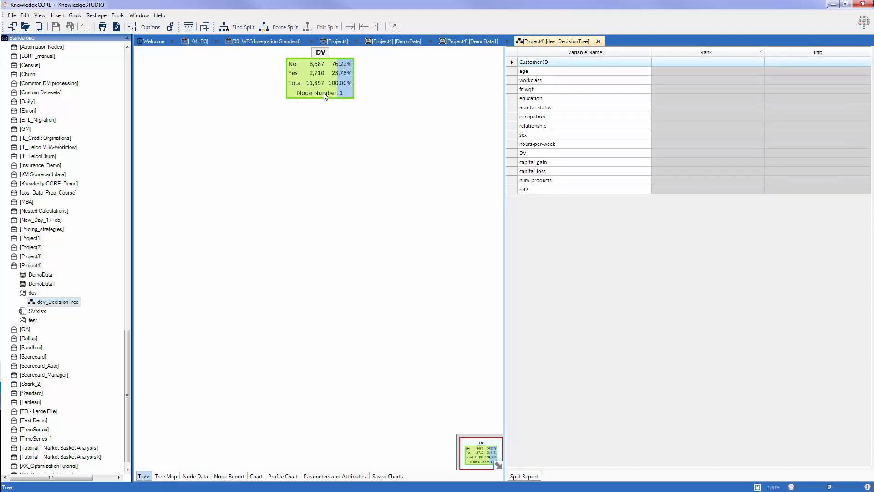
{"action": "left_click_drag", "start_coordinate": [505, 238], "coordinate": [519, 238]}
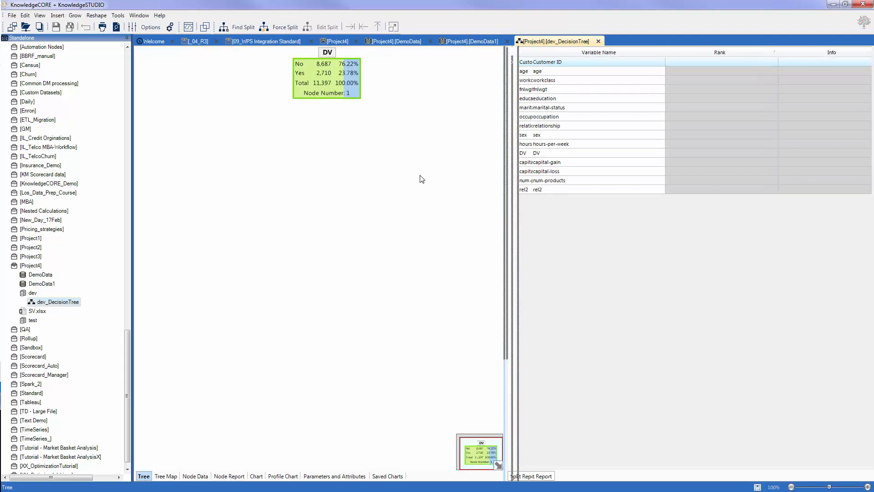
Find the split for the root DV node and for its Husband/Wife child node, widening the tree pane to fit the branches
{"action": "right_click", "coordinate": [334, 94]}
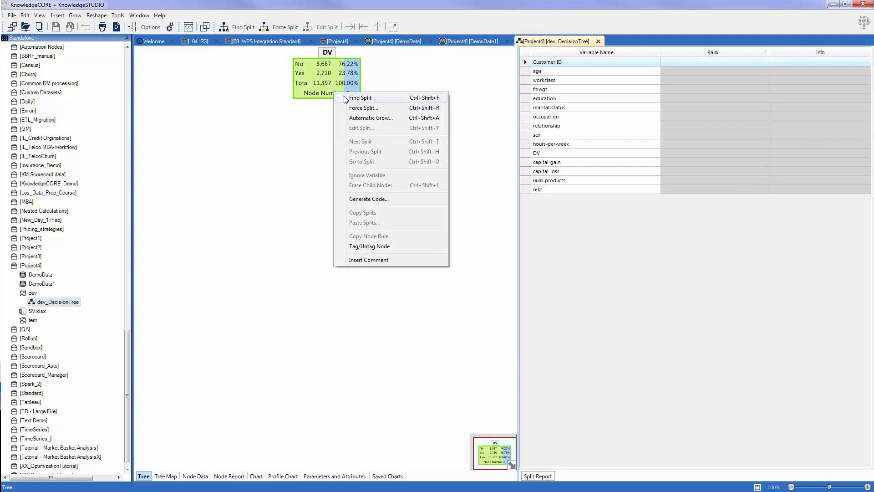
{"action": "left_click", "coordinate": [360, 98]}
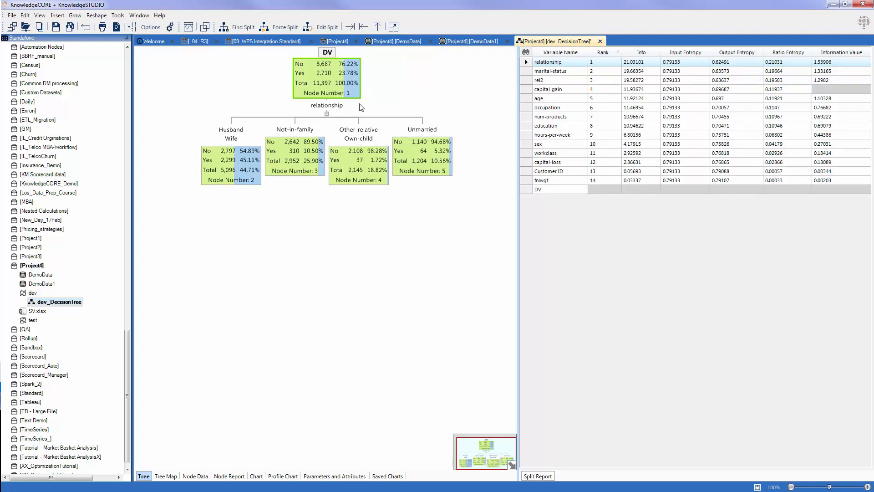
{"action": "right_click", "coordinate": [240, 180]}
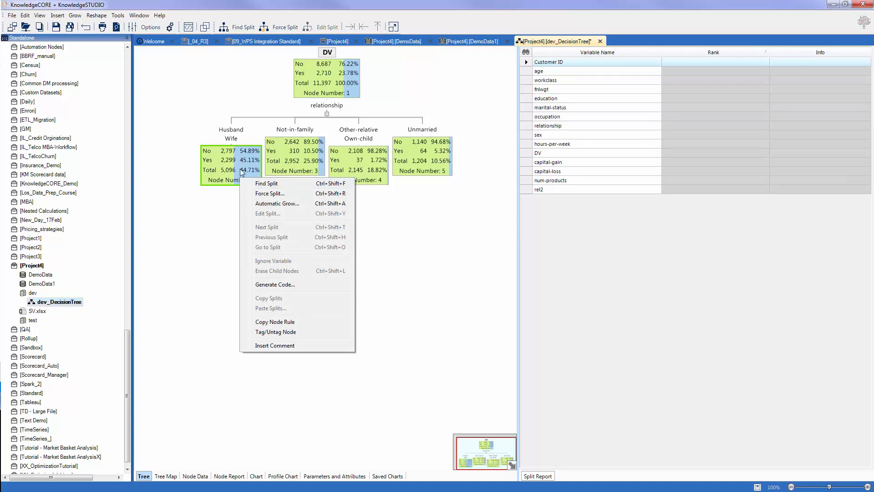
{"action": "left_click", "coordinate": [274, 184]}
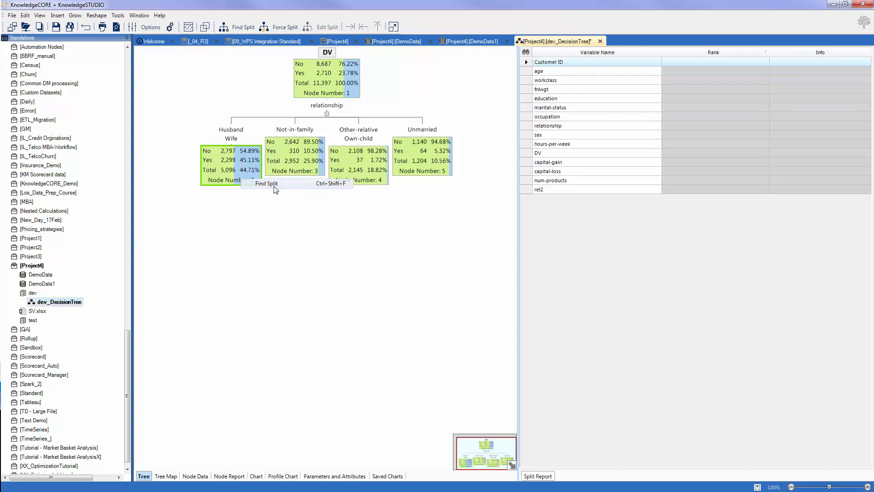
{"action": "left_click_drag", "start_coordinate": [518, 323], "coordinate": [595, 91]}
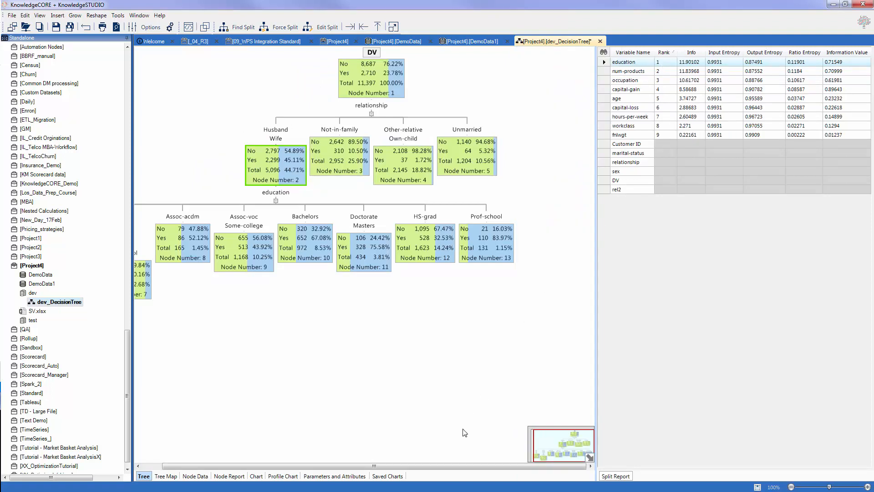
{"action": "left_click_drag", "start_coordinate": [444, 465], "coordinate": [425, 466]}
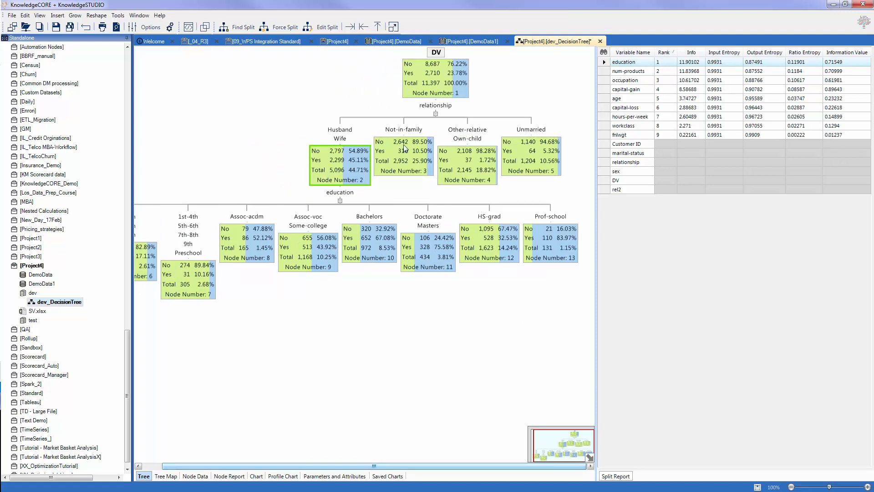
Open the Husband/Wife node's education split for editing and enlarge the Range Editor to show all its source values
{"action": "left_click", "coordinate": [445, 82]}
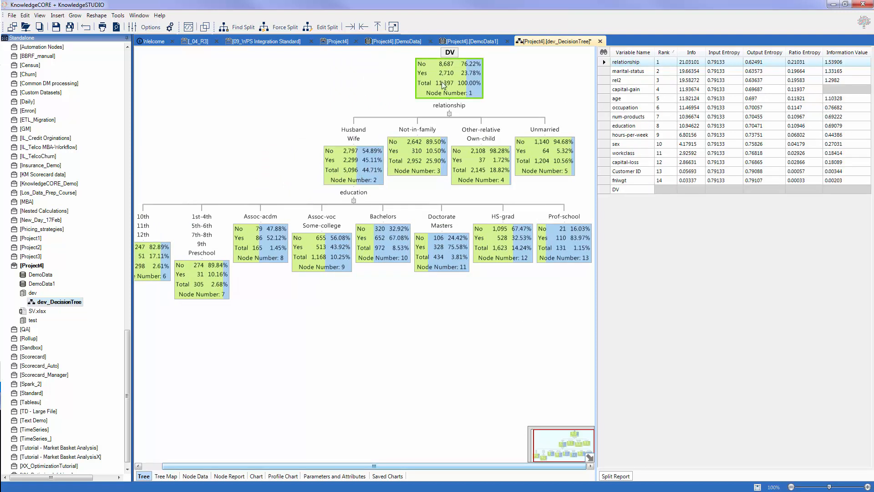
{"action": "left_click", "coordinate": [359, 166]}
{"action": "right_click", "coordinate": [360, 167]}
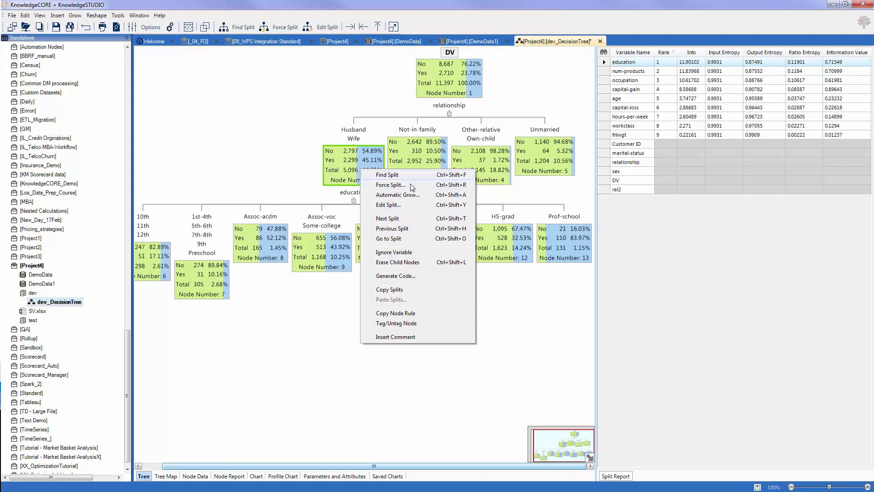
{"action": "left_click", "coordinate": [411, 207]}
{"action": "left_click_drag", "start_coordinate": [417, 143], "coordinate": [601, 84]}
{"action": "left_click_drag", "start_coordinate": [673, 292], "coordinate": [812, 436]}
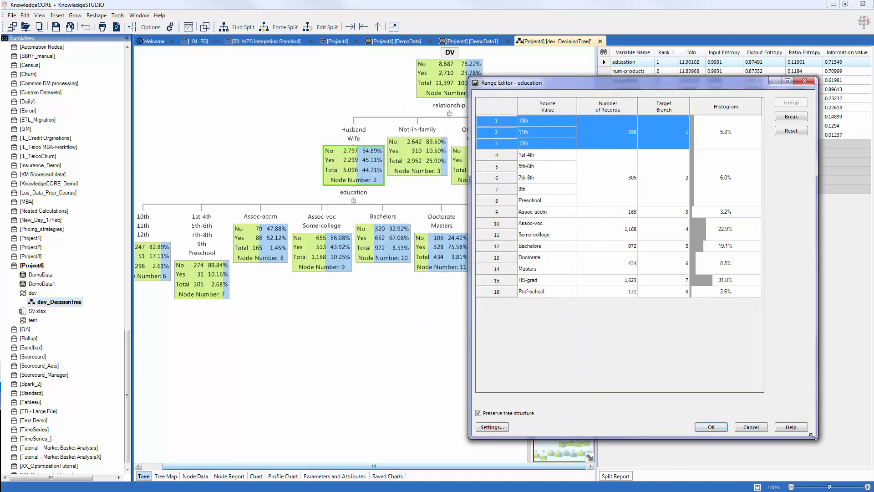